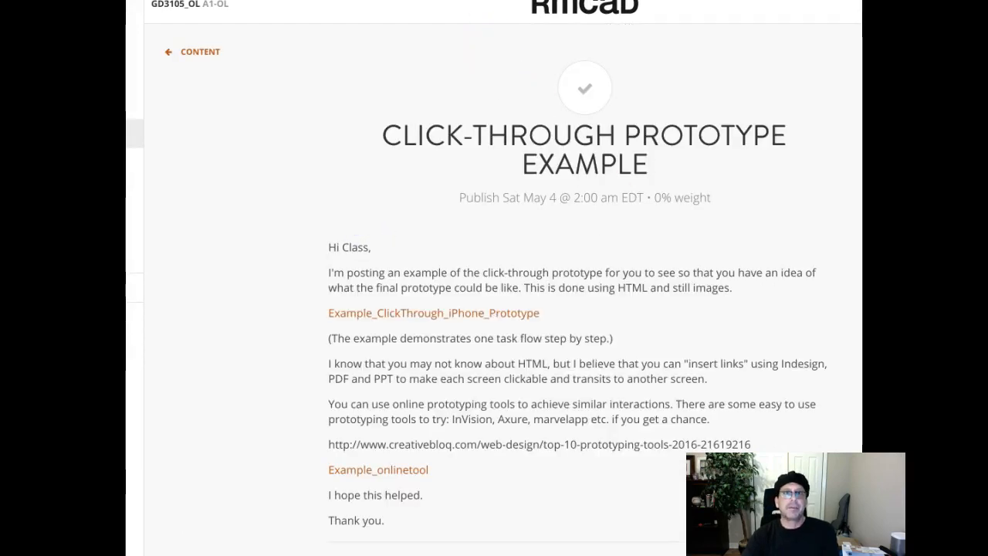
- Read the Click-Through Prototype Example post and highlight the paragraph about inserting links using Indesign, PDF and PPT
{"action": "scroll", "coordinate": [497, 401], "scroll_direction": "down", "scroll_amount": 1}
{"action": "scroll", "coordinate": [497, 401], "scroll_direction": "right", "scroll_amount": 2}
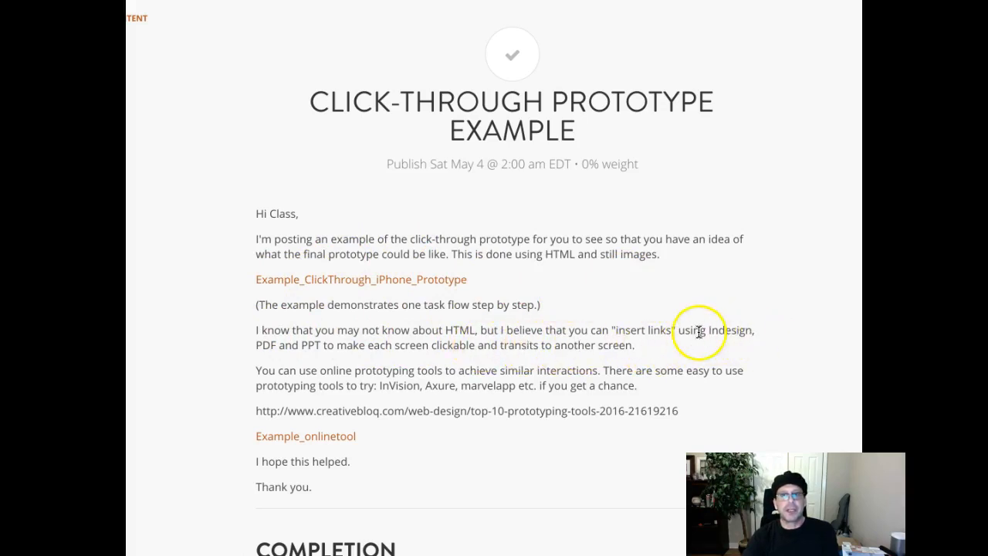
{"action": "left_click_drag", "start_coordinate": [638, 347], "coordinate": [256, 333]}
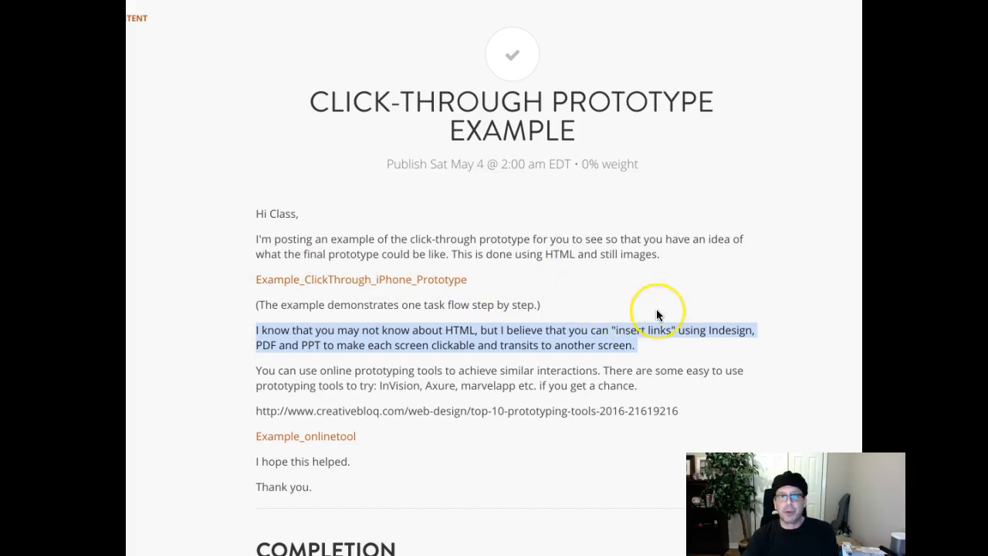
{"action": "scroll", "coordinate": [656, 315], "scroll_direction": "down", "scroll_amount": 3}
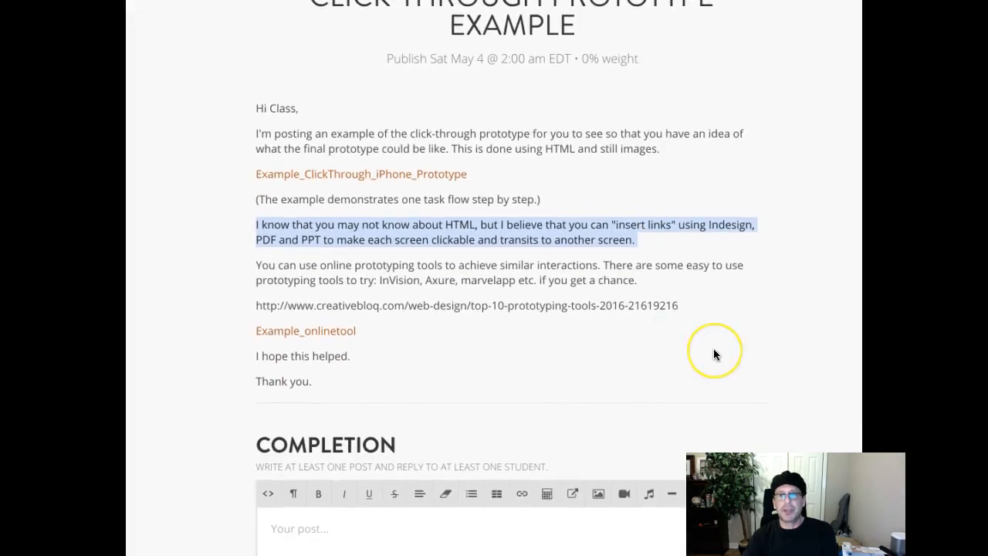
{"action": "scroll", "coordinate": [710, 352], "scroll_direction": "down", "scroll_amount": 1}
{"action": "scroll", "coordinate": [708, 351], "scroll_direction": "up", "scroll_amount": 2}
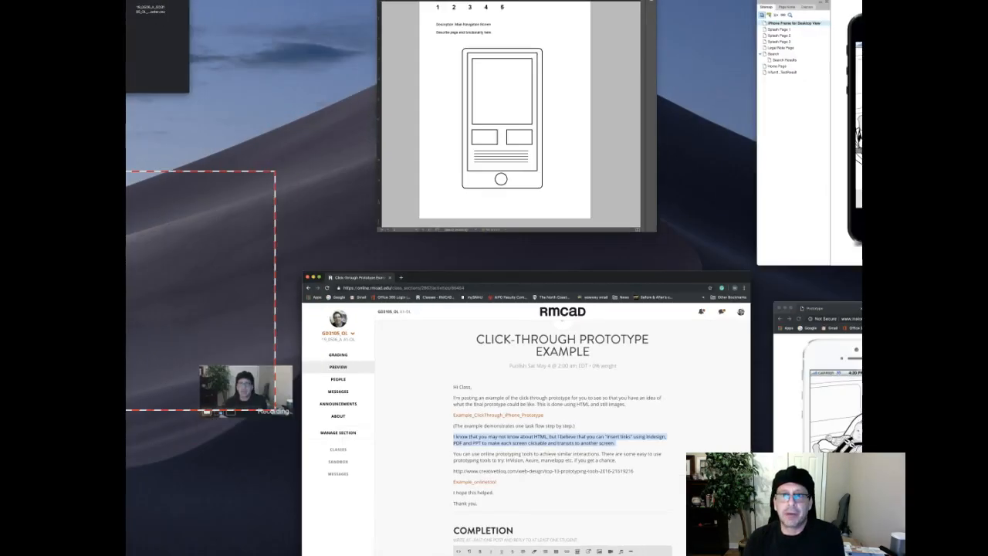
- Switch to the HTML iPhone prototype, widen its window, and view screens 02 and 03 before returning to screen 01
{"action": "left_click", "coordinate": [468, 371]}
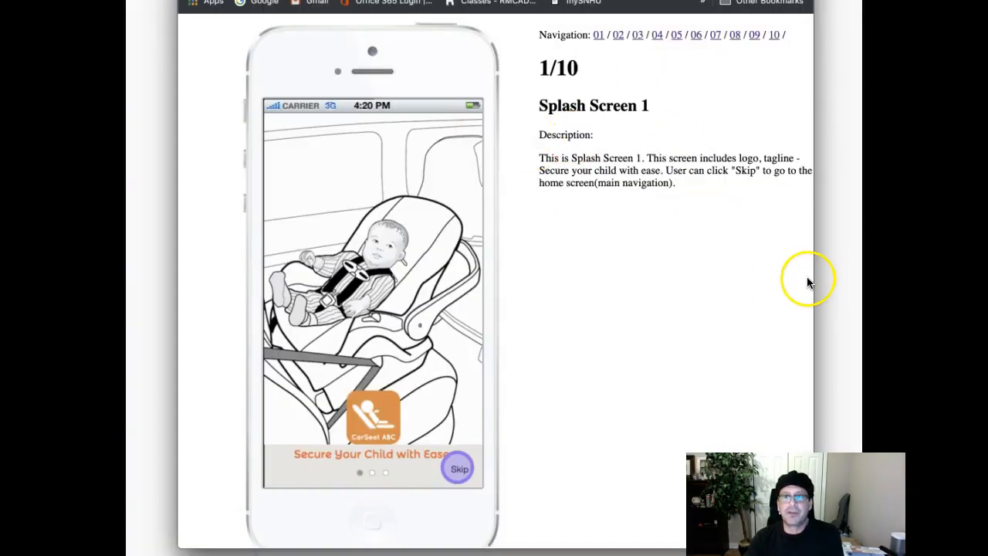
{"action": "left_click_drag", "start_coordinate": [814, 277], "coordinate": [859, 272]}
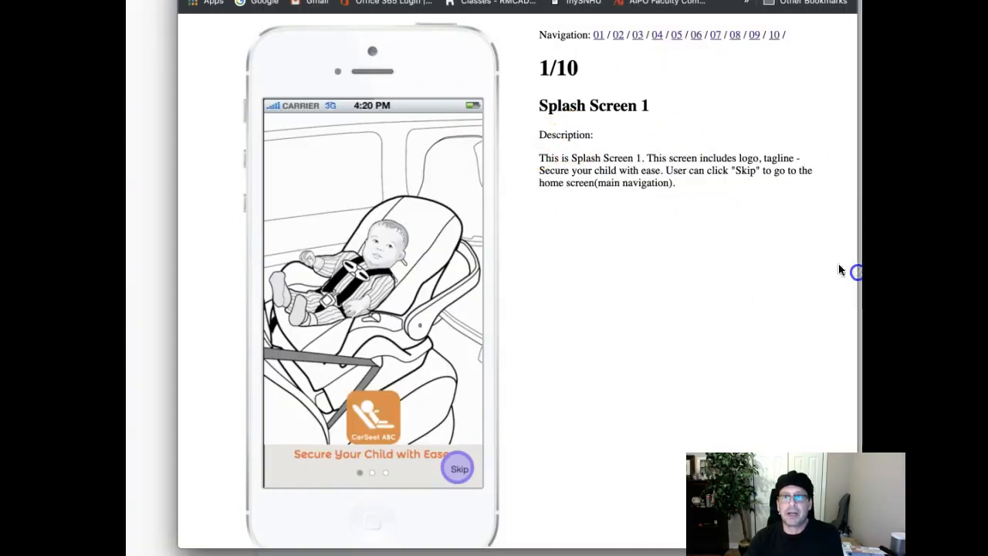
{"action": "left_click", "coordinate": [618, 36]}
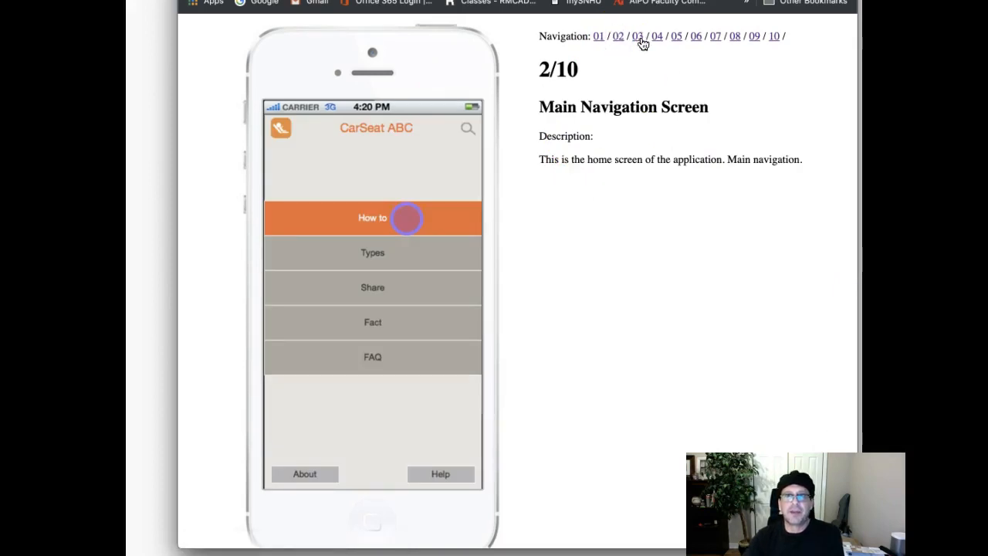
{"action": "left_click", "coordinate": [640, 39]}
{"action": "left_click", "coordinate": [598, 37]}
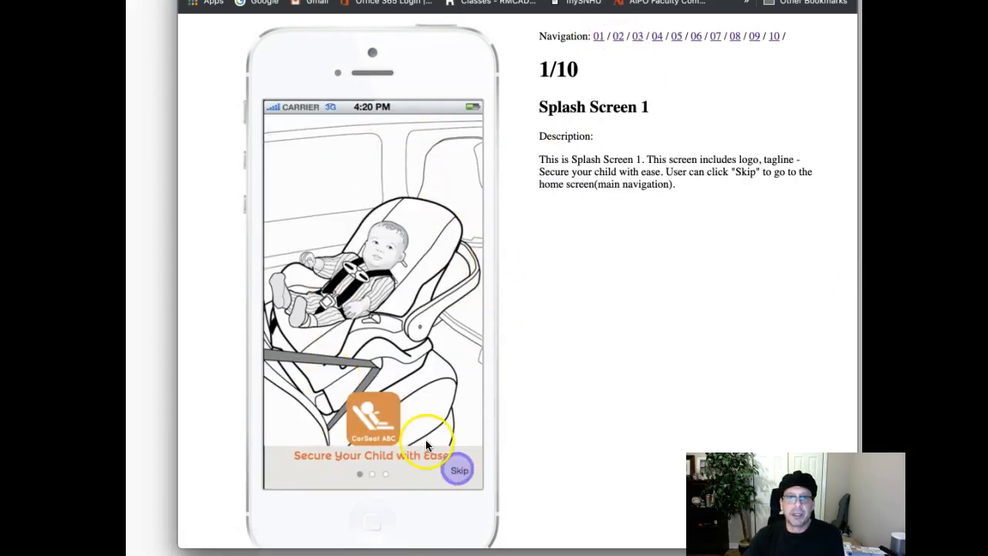
- Follow the prototype's hotspots from the splash screen's Skip through How to, up to the Sub Navigation Screen
{"action": "left_click", "coordinate": [460, 473]}
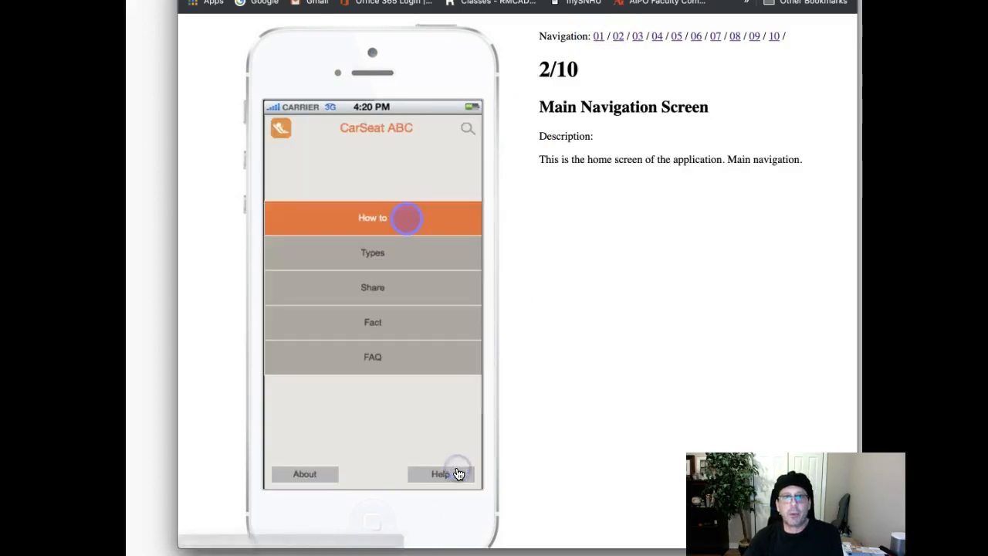
{"action": "left_click", "coordinate": [414, 225]}
{"action": "left_click", "coordinate": [353, 264]}
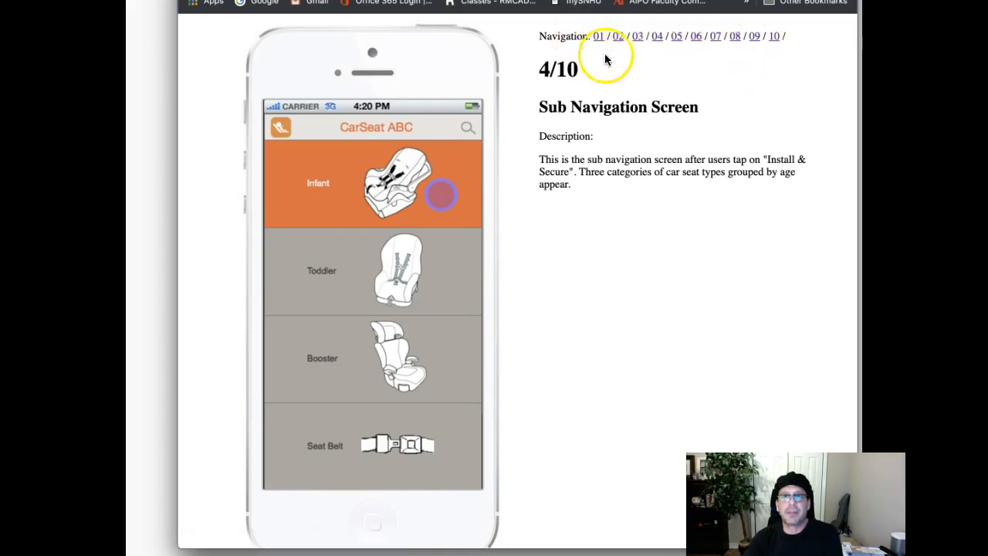
{"action": "scroll", "coordinate": [548, 252], "scroll_direction": "down", "scroll_amount": 2}
{"action": "scroll", "coordinate": [548, 251], "scroll_direction": "up", "scroll_amount": 2}
{"action": "scroll", "coordinate": [548, 257], "scroll_direction": "down", "scroll_amount": 1}
{"action": "scroll", "coordinate": [548, 258], "scroll_direction": "up", "scroll_amount": 1}
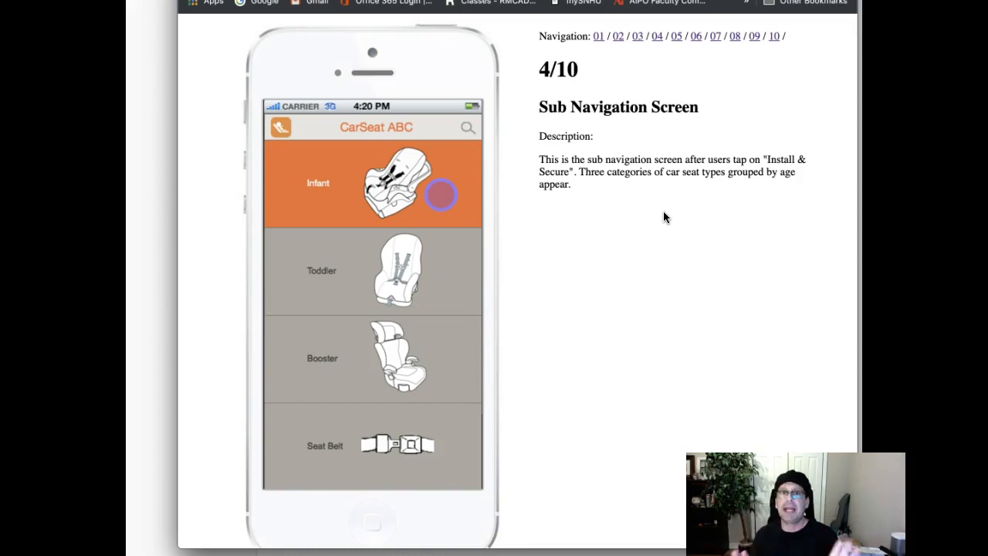
{"action": "left_click", "coordinate": [590, 313]}
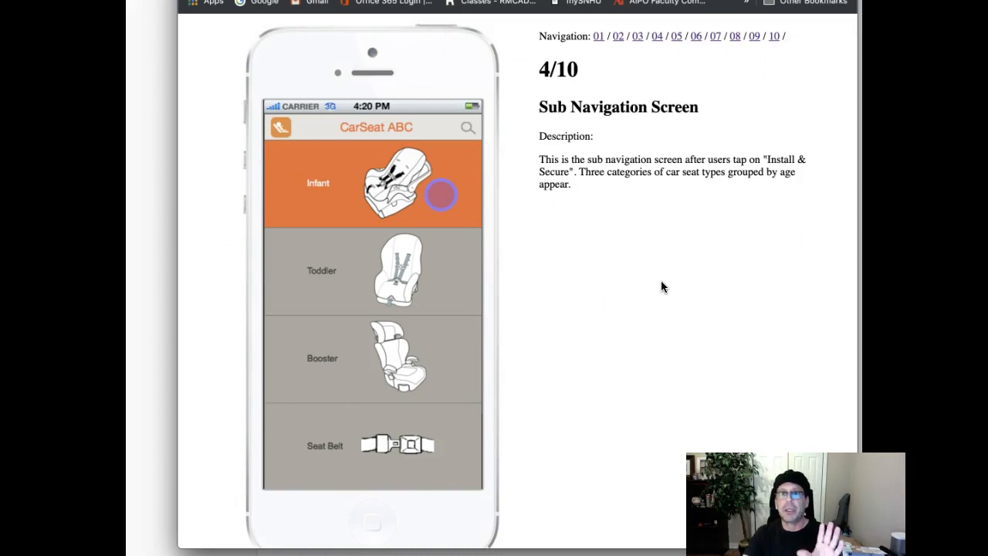
{"action": "left_click", "coordinate": [624, 133]}
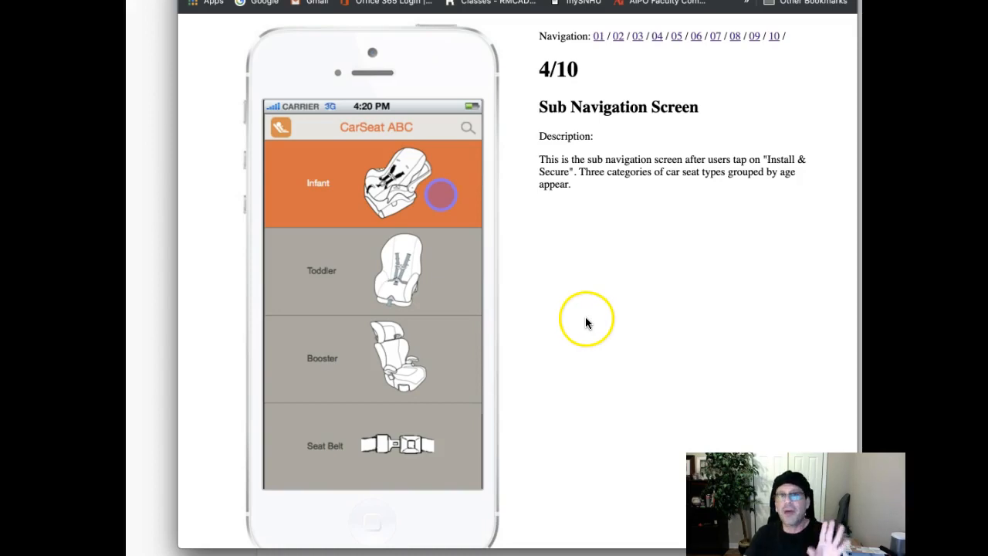
- Return to the class post, glancing back at the HTML prototype, and locate the Example_onlinetool link
{"action": "key", "text": "ctrl+Up"}
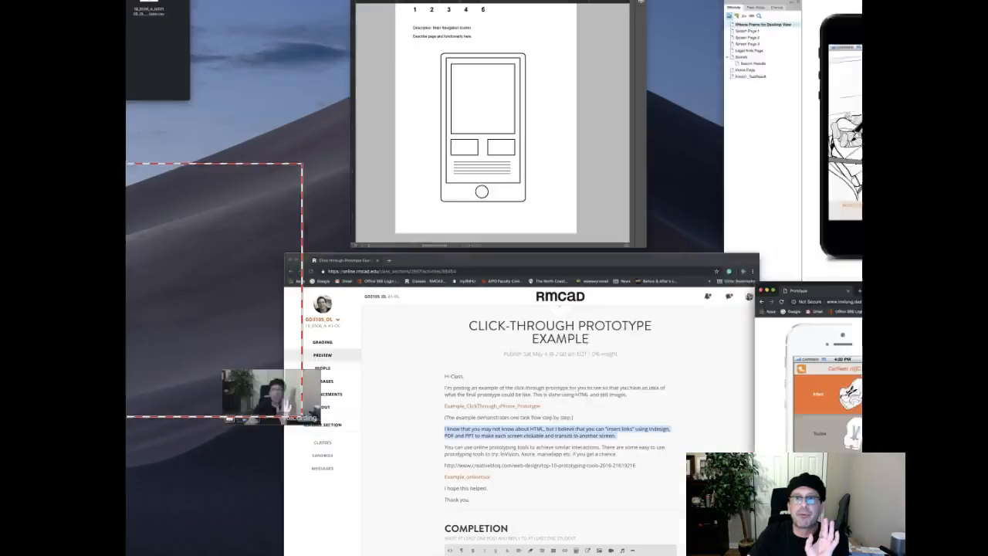
{"action": "left_click", "coordinate": [488, 307]}
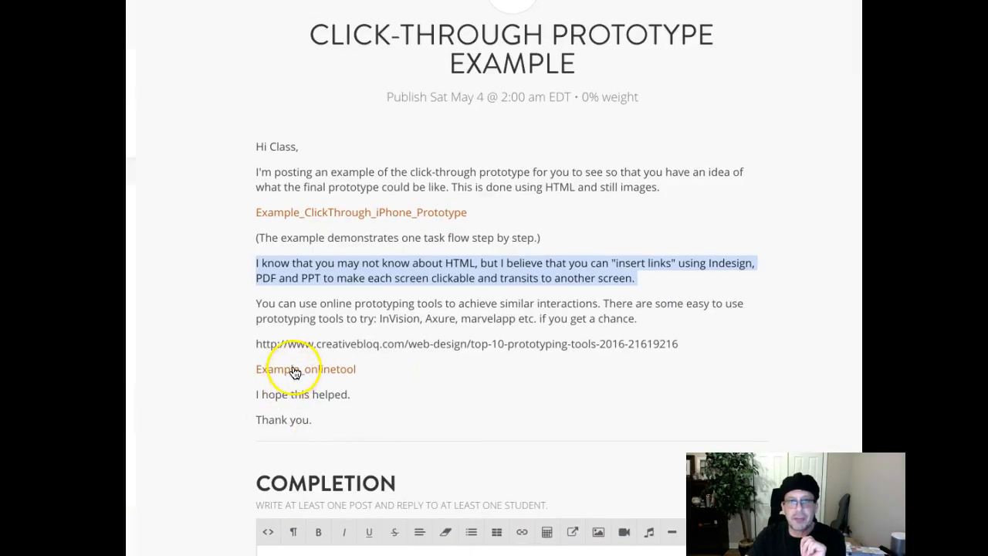
{"action": "key", "text": "ctrl+Up"}
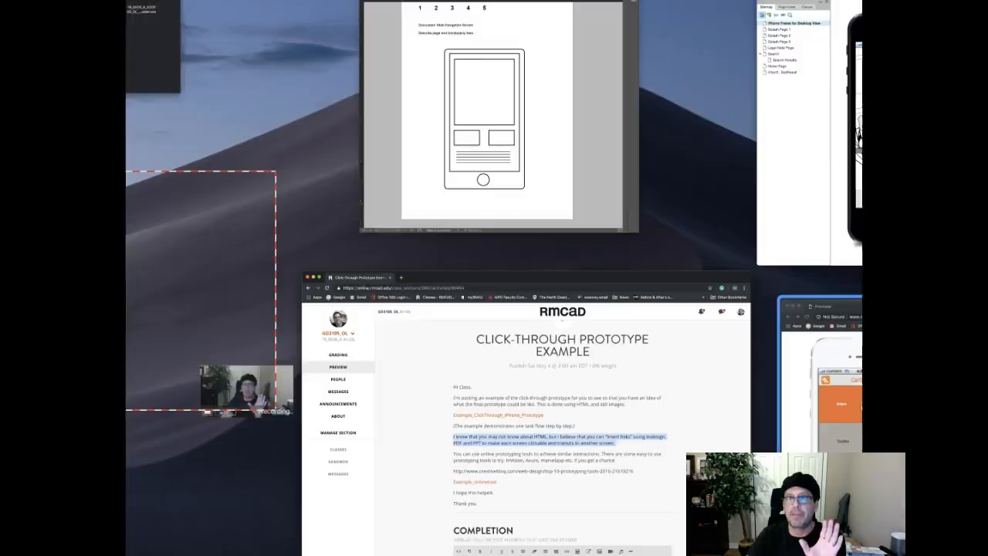
{"action": "left_click", "coordinate": [810, 348]}
{"action": "key", "text": "ctrl+Up"}
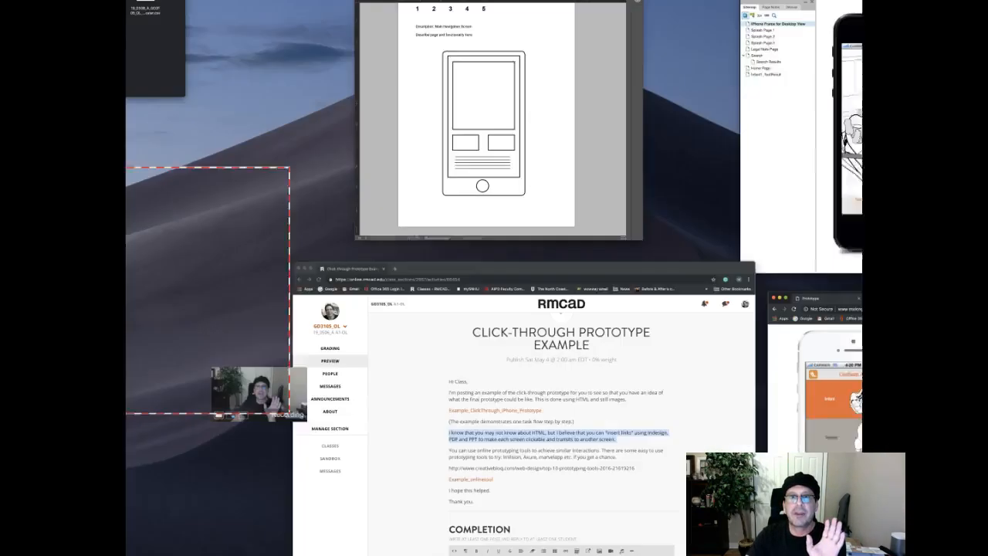
{"action": "left_click", "coordinate": [326, 404]}
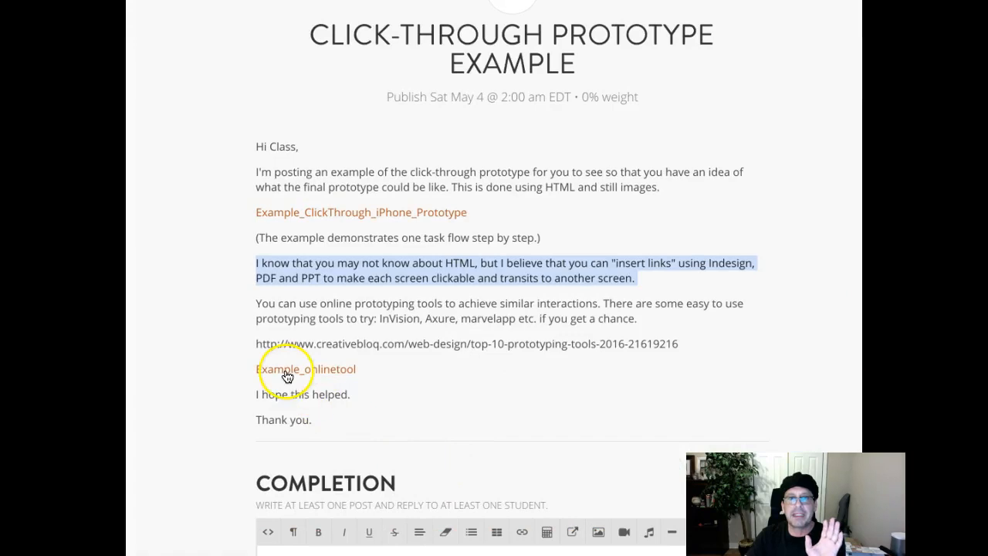
- Bring up the online-tool prototype with its sitemap and compare it with the HTML prototype
{"action": "key", "text": "ctrl+Up"}
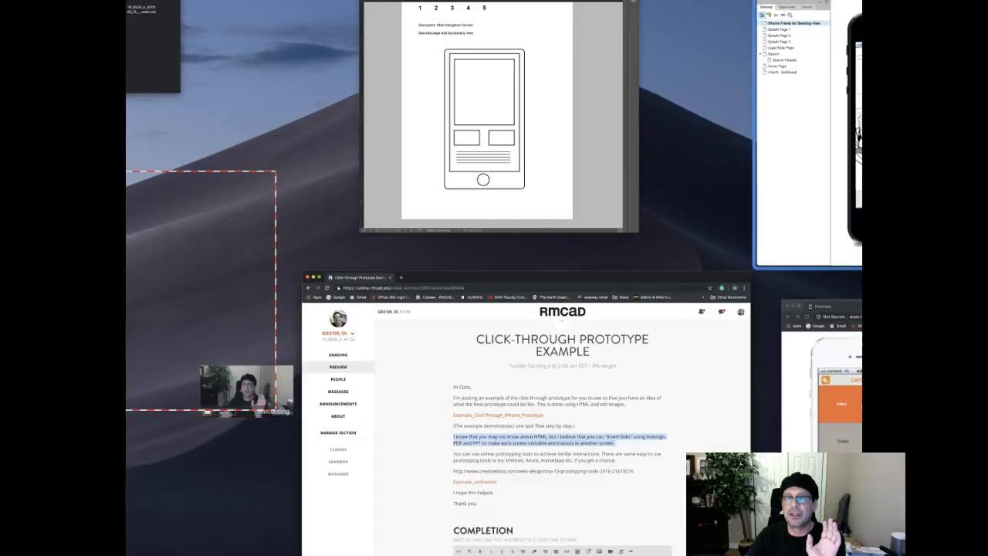
{"action": "left_click", "coordinate": [837, 143]}
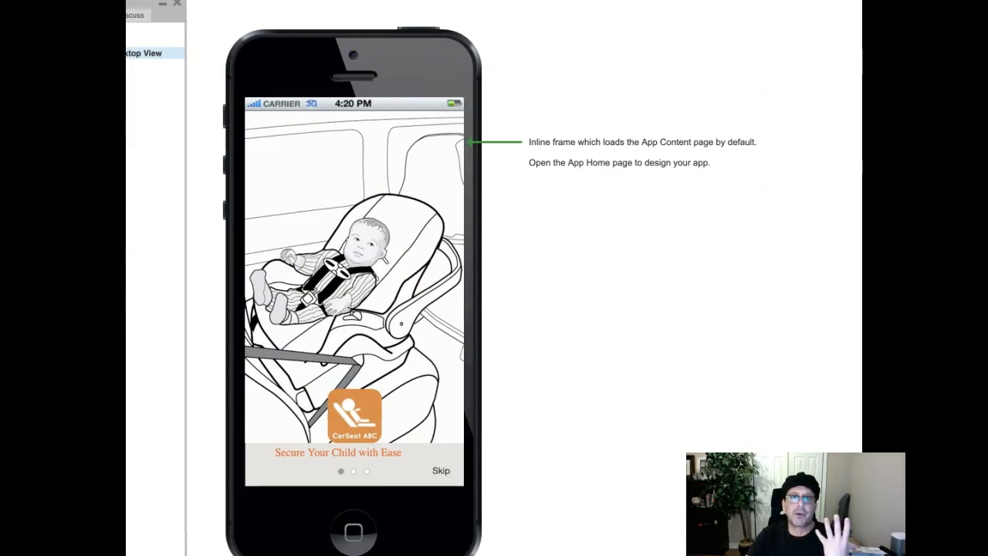
{"action": "key", "text": "ctrl+Up"}
{"action": "key", "text": "ctrl+Up"}
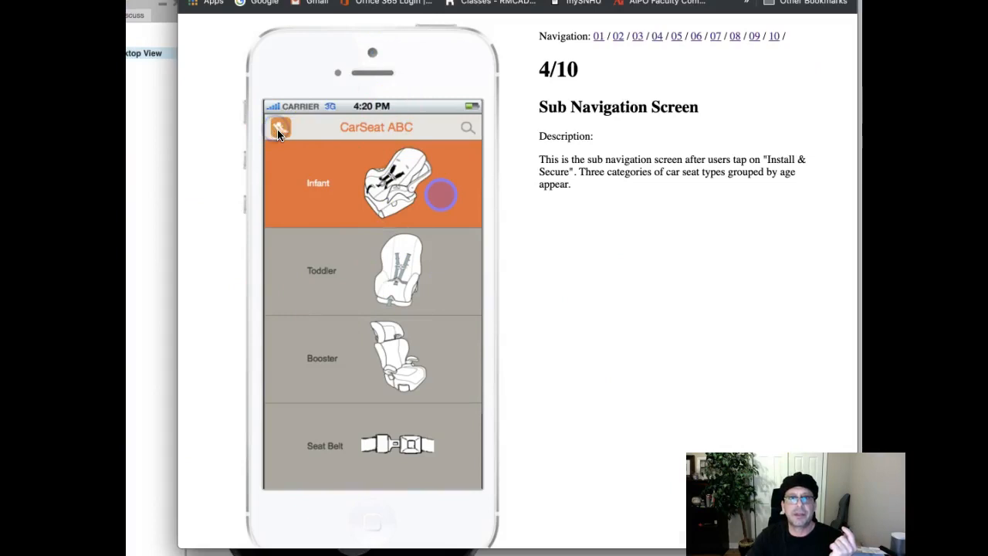
{"action": "key", "text": "ctrl+Up"}
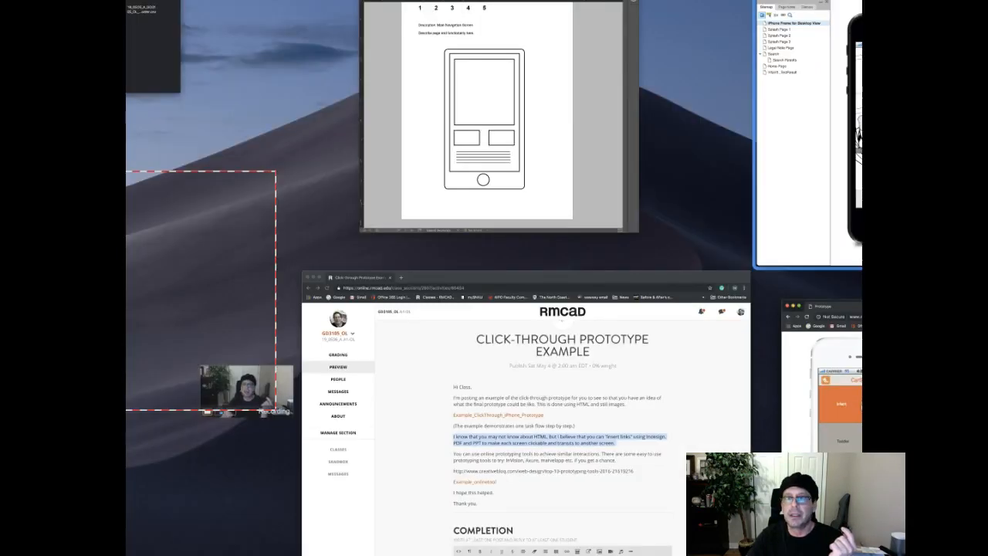
{"action": "left_click", "coordinate": [849, 171]}
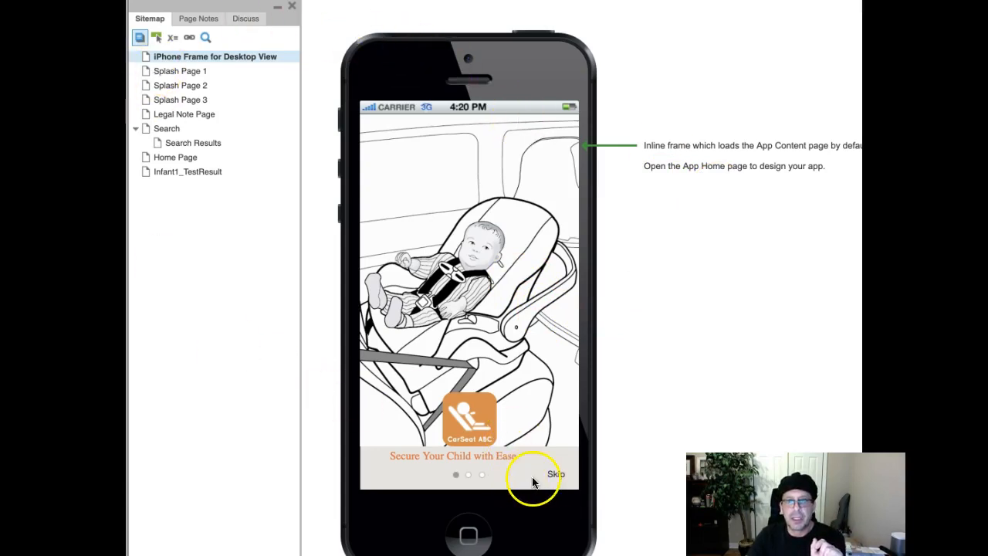
- Skip the splash screen in the online-tool prototype and open its FAQ page
{"action": "left_click", "coordinate": [554, 476]}
{"action": "left_click", "coordinate": [554, 476]}
{"action": "left_click", "coordinate": [422, 404]}
{"action": "left_click", "coordinate": [470, 371]}
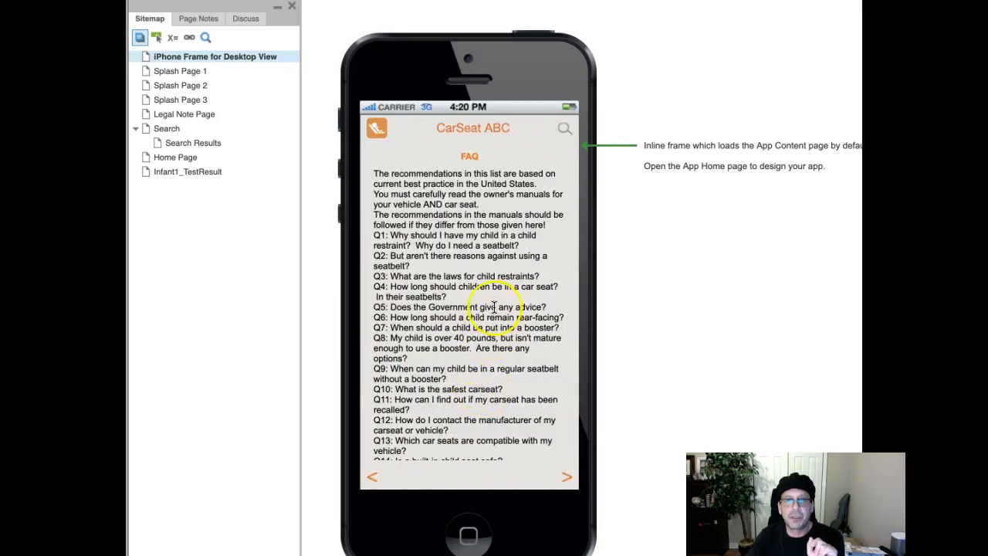
- Read through the FAQ question list inside the phone frame and return to its beginning
{"action": "scroll", "coordinate": [494, 307], "scroll_direction": "down", "scroll_amount": 1}
{"action": "scroll", "coordinate": [494, 307], "scroll_direction": "down", "scroll_amount": 10}
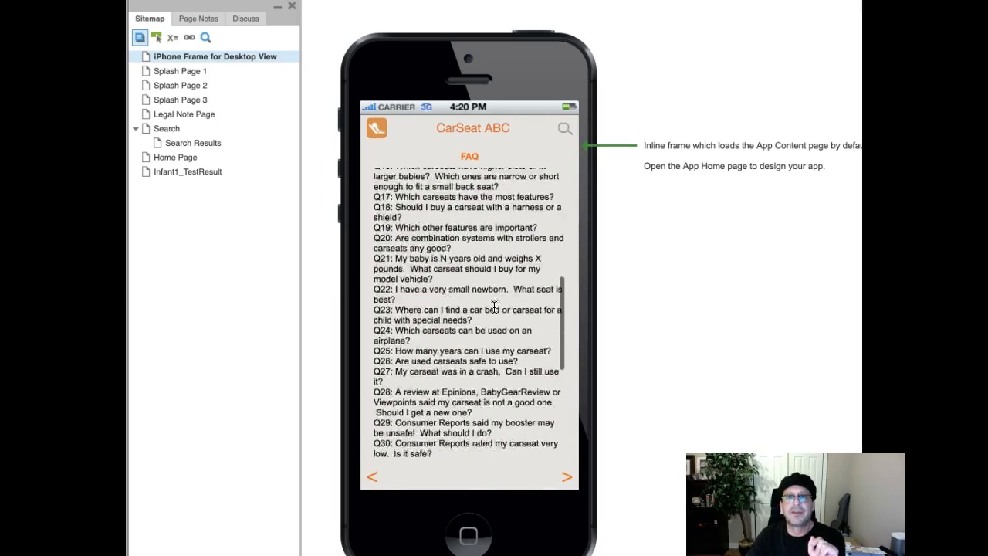
{"action": "scroll", "coordinate": [494, 308], "scroll_direction": "up", "scroll_amount": 10}
{"action": "left_click", "coordinate": [504, 259]}
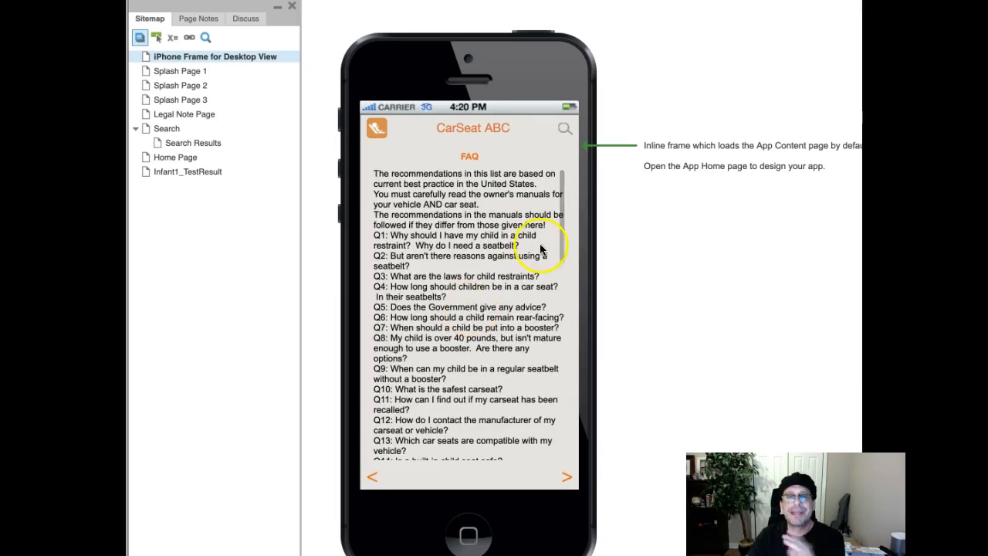
{"action": "scroll", "coordinate": [504, 259], "scroll_direction": "down", "scroll_amount": 10}
{"action": "scroll", "coordinate": [502, 263], "scroll_direction": "up", "scroll_amount": 10}
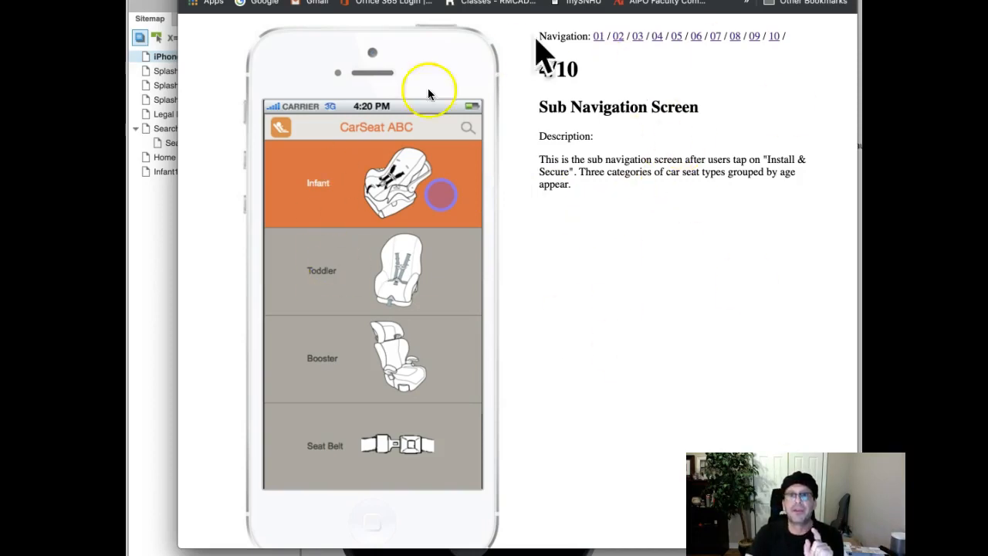
{"action": "scroll", "coordinate": [534, 195], "scroll_direction": "up", "scroll_amount": 1}
{"action": "scroll", "coordinate": [534, 195], "scroll_direction": "down", "scroll_amount": 2}
{"action": "scroll", "coordinate": [534, 195], "scroll_direction": "up", "scroll_amount": 3}
- Switch to the InDesign document "clickable prototype example.indd" and review its page thumbnails in the floating Pages panel
{"action": "key", "text": "ctrl+Up"}
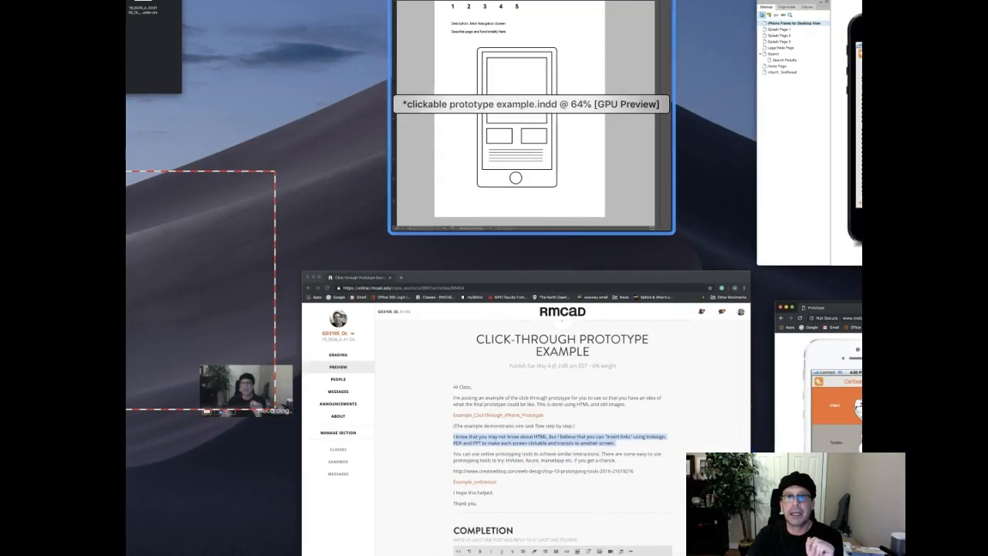
{"action": "key", "text": "ctrl+Up"}
{"action": "key", "text": "ctrl+Up"}
{"action": "left_click", "coordinate": [518, 147]}
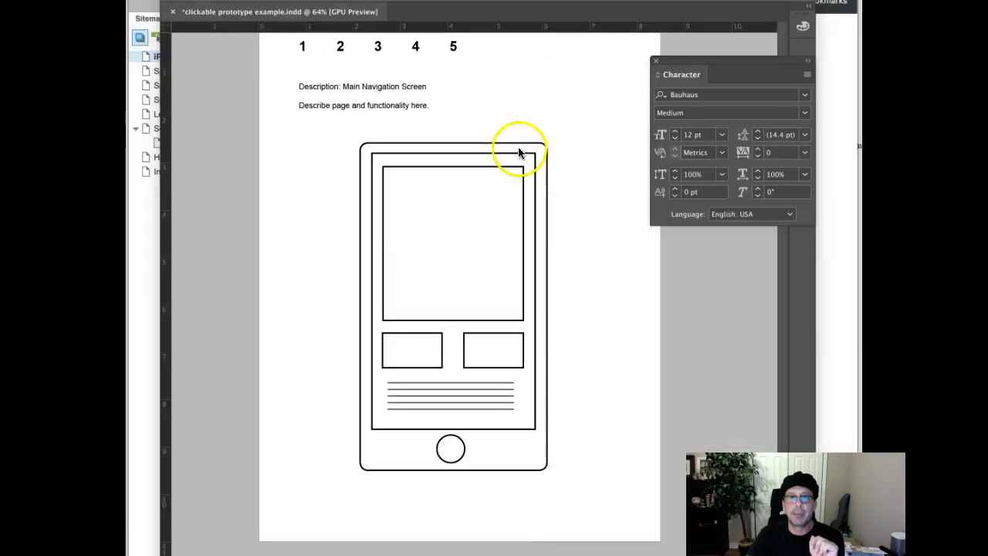
{"action": "scroll", "coordinate": [599, 183], "scroll_direction": "up", "scroll_amount": 3}
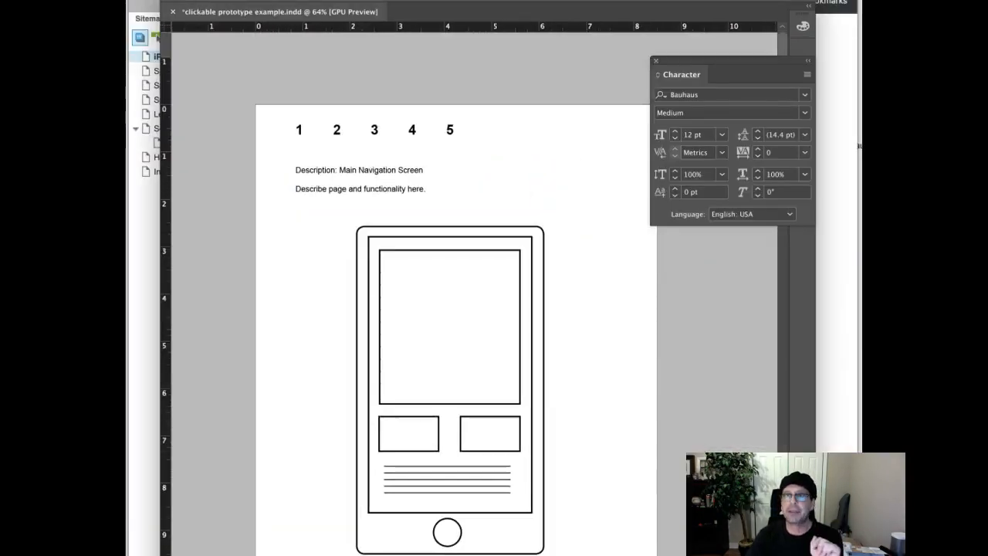
{"action": "left_click_drag", "start_coordinate": [938, 2], "coordinate": [641, 34]}
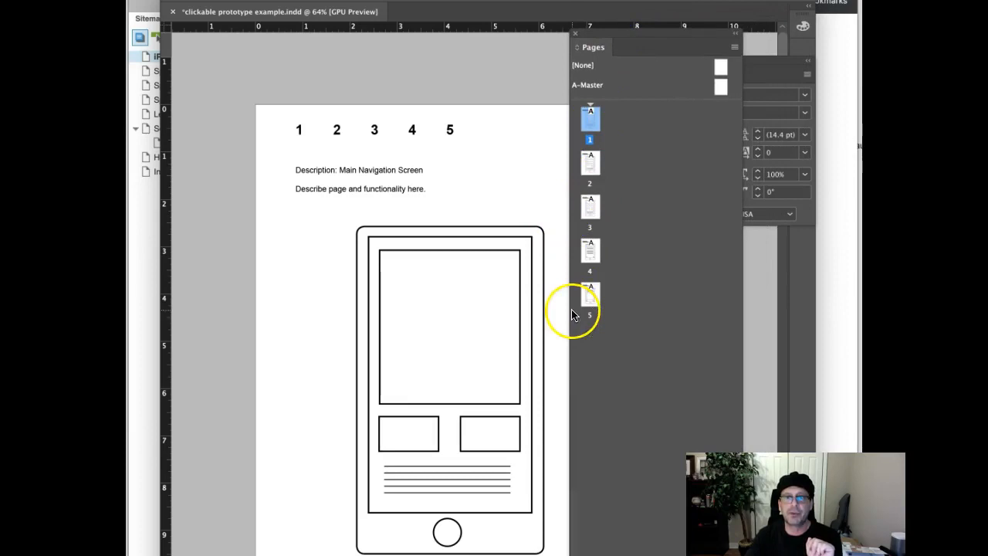
{"action": "left_click_drag", "start_coordinate": [624, 35], "coordinate": [927, 17]}
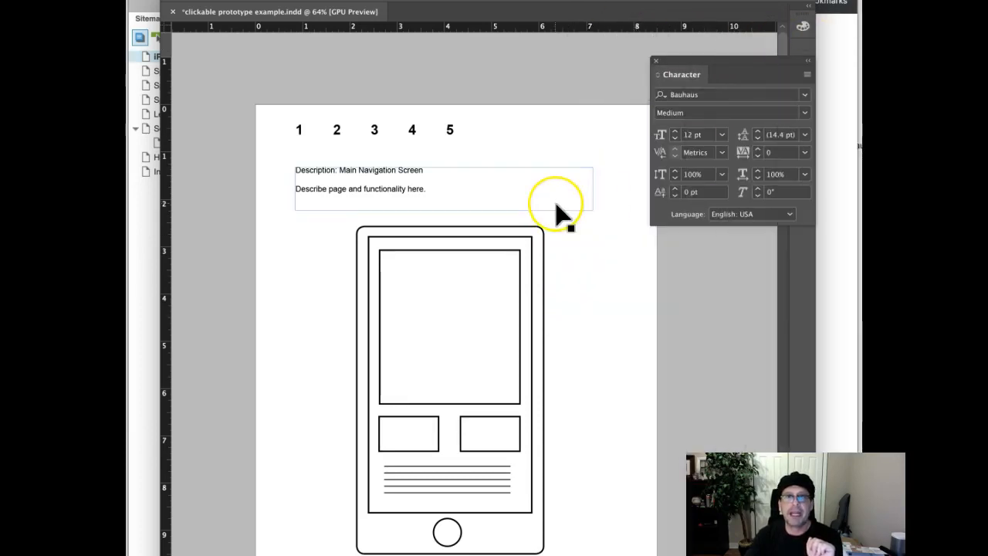
- Look over the Main Navigation Screen page and the start of page 2, and move the Character panel clear of the page
{"action": "scroll", "coordinate": [556, 205], "scroll_direction": "right", "scroll_amount": 2}
{"action": "scroll", "coordinate": [556, 216], "scroll_direction": "down", "scroll_amount": 6}
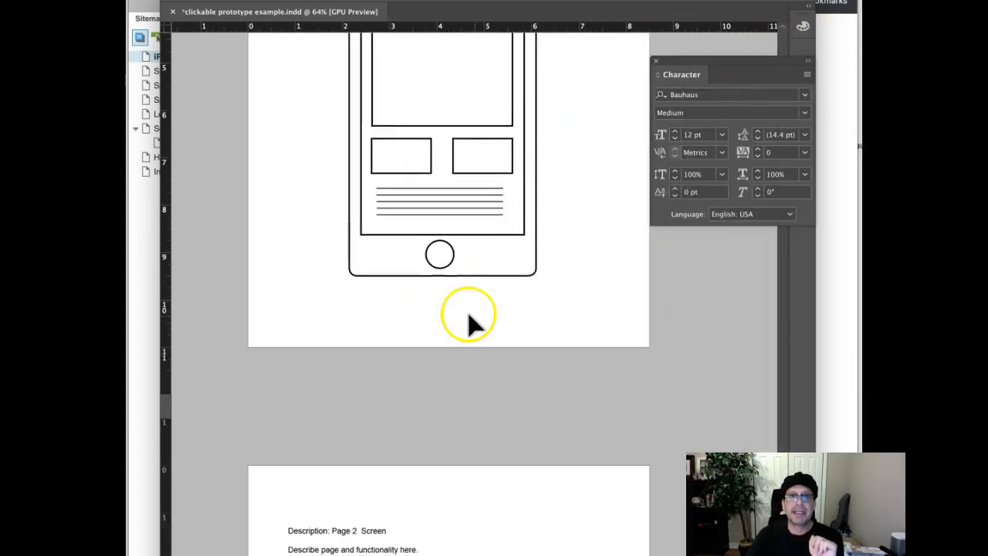
{"action": "scroll", "coordinate": [468, 325], "scroll_direction": "up", "scroll_amount": 4}
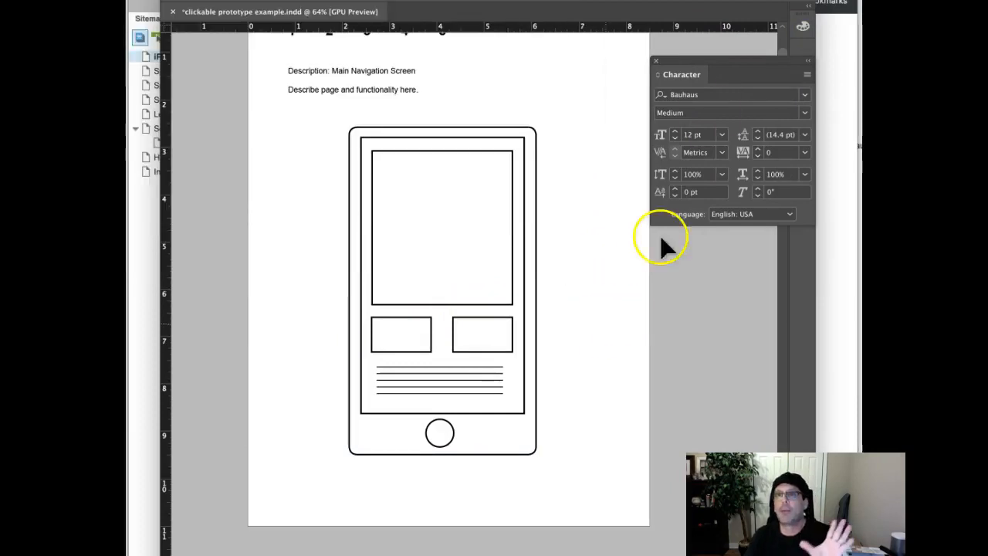
{"action": "left_click_drag", "start_coordinate": [704, 67], "coordinate": [757, 57]}
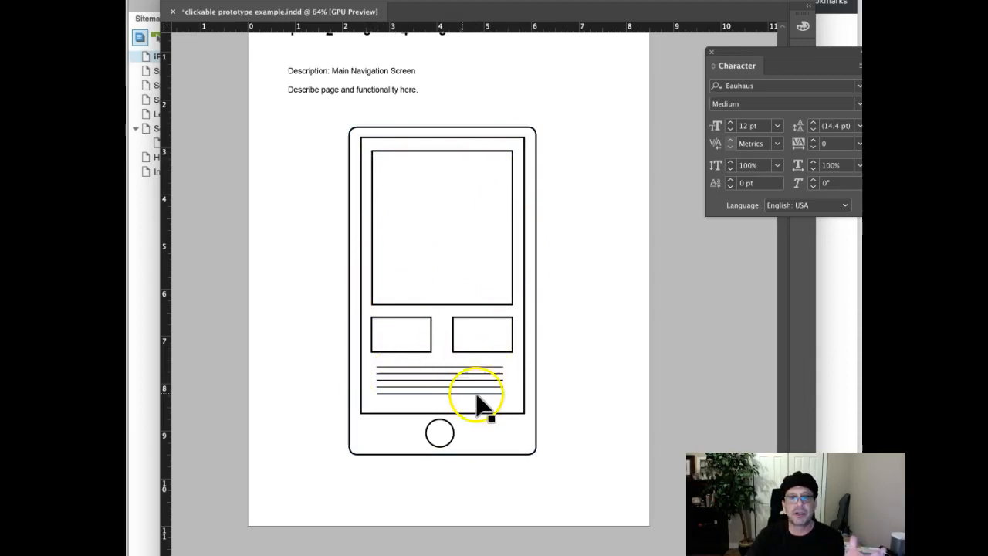
- Look through the phone wireframes from the Main Navigation Screen to the Page 5 Screen and return to the first page
{"action": "scroll", "coordinate": [486, 259], "scroll_direction": "down", "scroll_amount": 5}
{"action": "scroll", "coordinate": [486, 261], "scroll_direction": "down", "scroll_amount": 3}
{"action": "scroll", "coordinate": [488, 263], "scroll_direction": "up", "scroll_amount": 10}
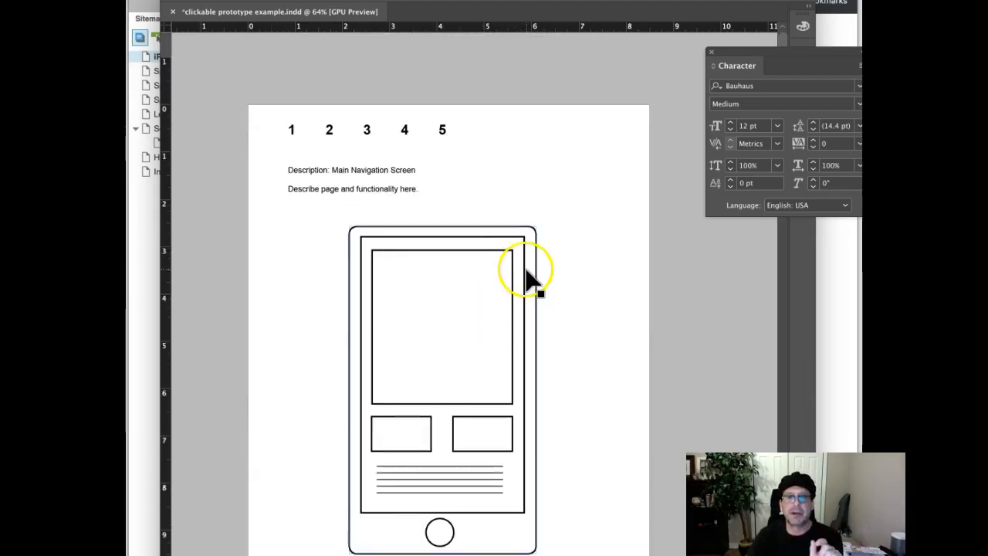
{"action": "scroll", "coordinate": [525, 294], "scroll_direction": "down", "scroll_amount": 1}
{"action": "scroll", "coordinate": [571, 316], "scroll_direction": "down", "scroll_amount": 8}
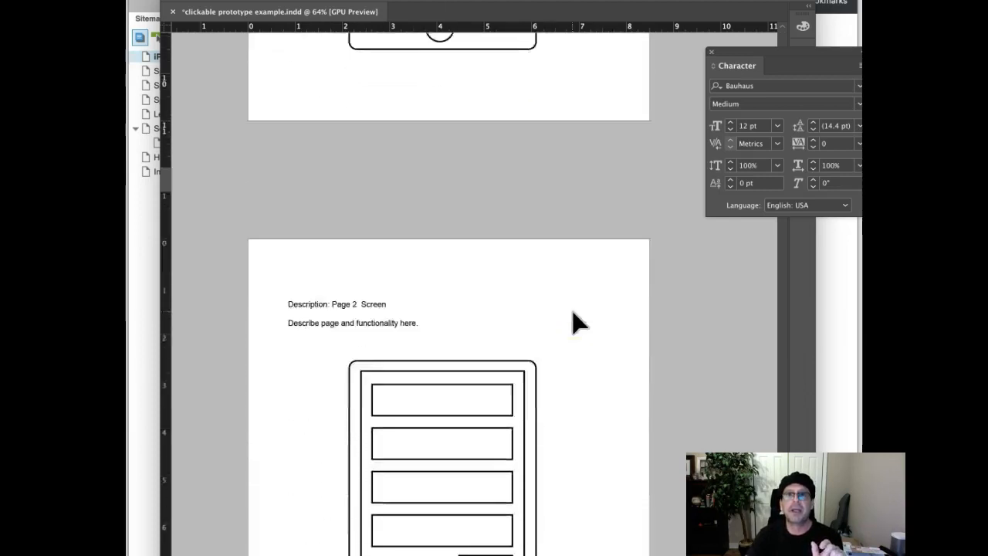
{"action": "scroll", "coordinate": [560, 309], "scroll_direction": "down", "scroll_amount": 10}
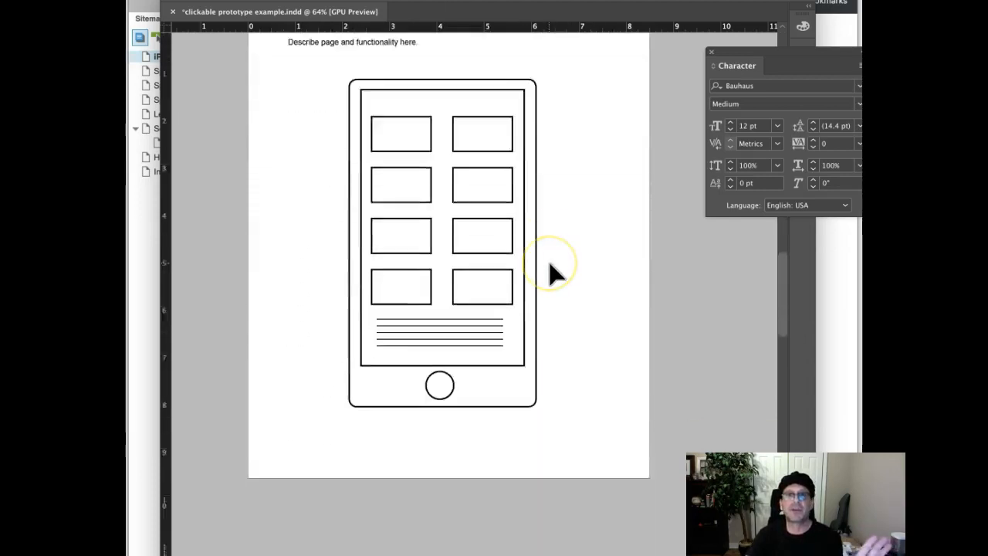
{"action": "scroll", "coordinate": [556, 274], "scroll_direction": "down", "scroll_amount": 12}
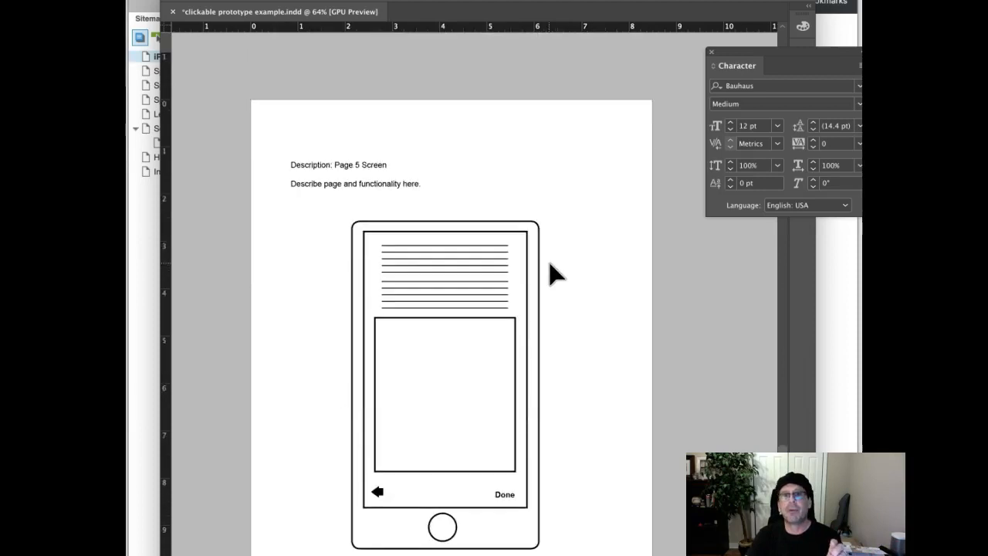
{"action": "scroll", "coordinate": [556, 274], "scroll_direction": "up", "scroll_amount": 20}
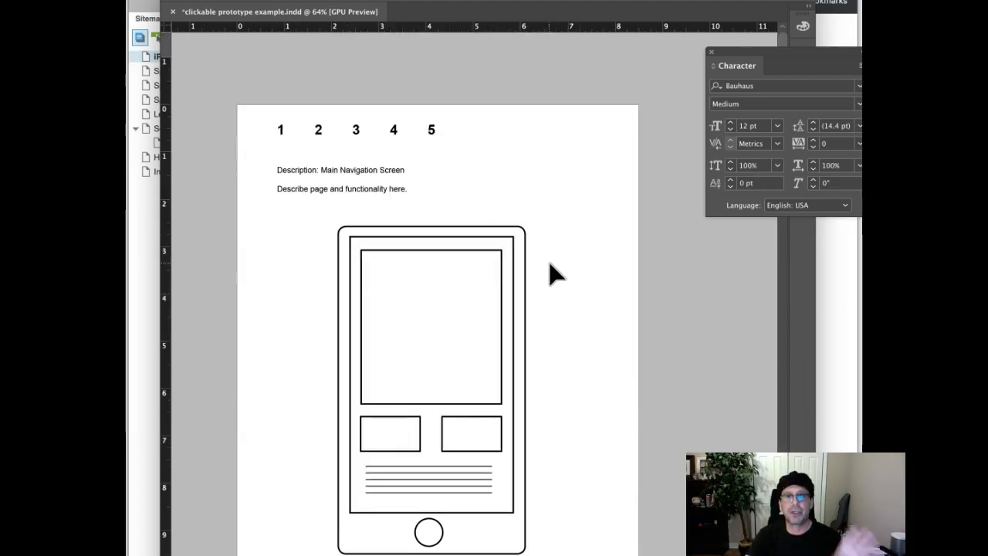
{"action": "scroll", "coordinate": [556, 274], "scroll_direction": "right", "scroll_amount": 2}
{"action": "scroll", "coordinate": [556, 274], "scroll_direction": "right", "scroll_amount": 1}
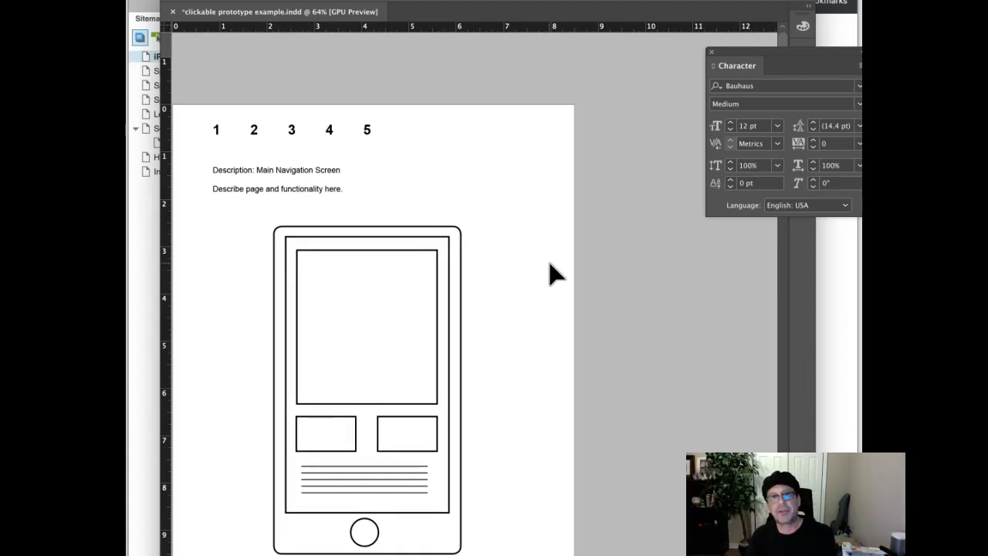
{"action": "scroll", "coordinate": [536, 270], "scroll_direction": "down", "scroll_amount": 5}
{"action": "scroll", "coordinate": [536, 270], "scroll_direction": "left", "scroll_amount": 4}
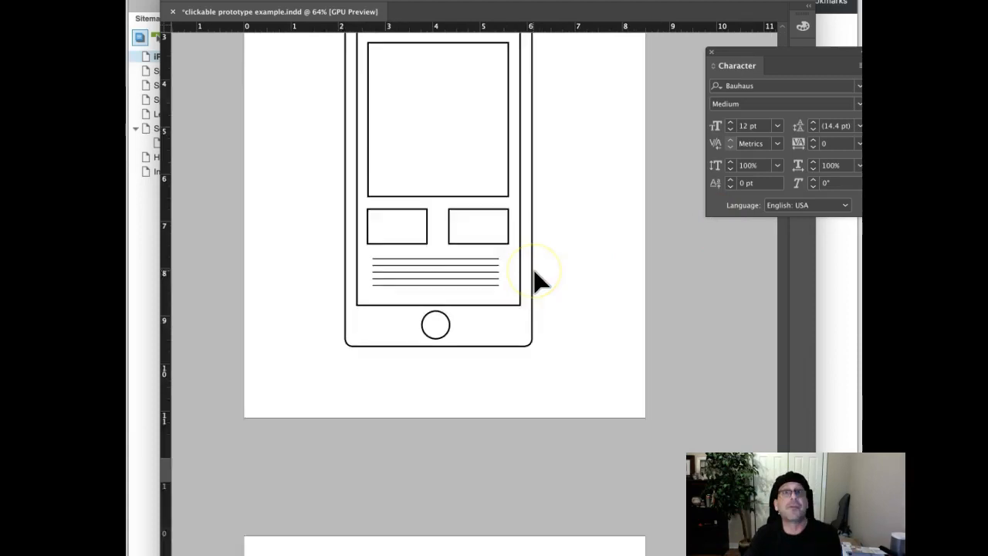
{"action": "scroll", "coordinate": [536, 278], "scroll_direction": "up", "scroll_amount": 3}
{"action": "scroll", "coordinate": [538, 282], "scroll_direction": "up", "scroll_amount": 2}
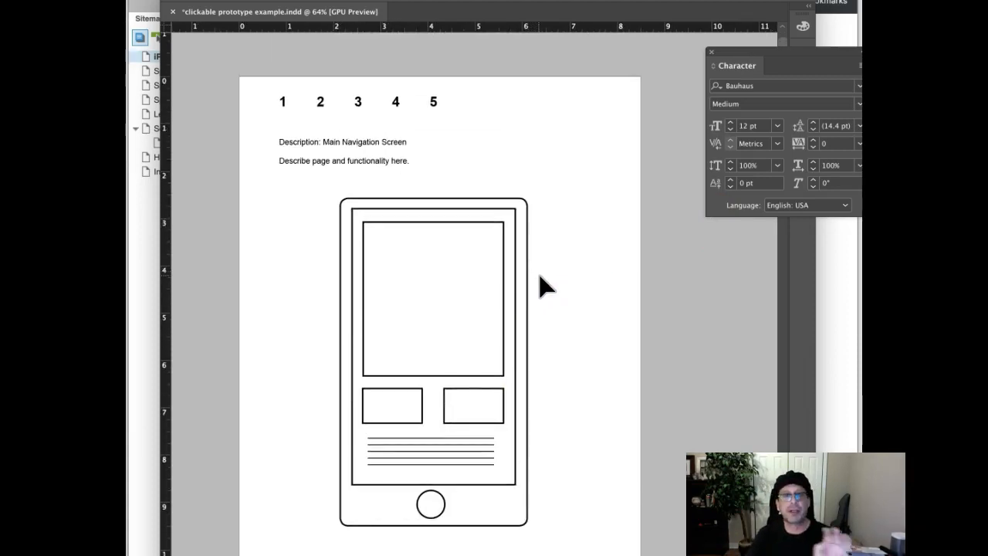
{"action": "scroll", "coordinate": [534, 277], "scroll_direction": "up", "scroll_amount": 1}
{"action": "scroll", "coordinate": [574, 346], "scroll_direction": "down", "scroll_amount": 1}
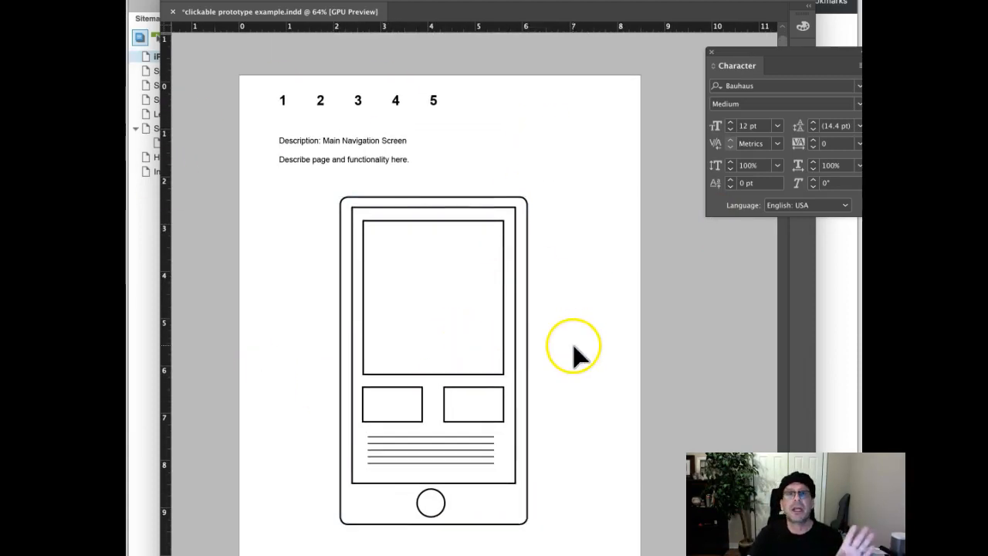
{"action": "scroll", "coordinate": [572, 301], "scroll_direction": "down", "scroll_amount": 3}
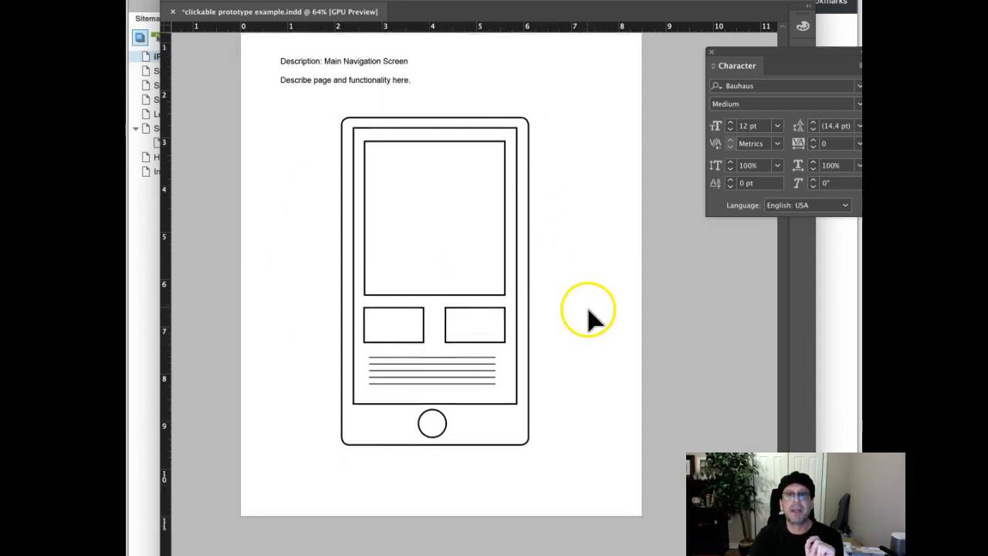
{"action": "scroll", "coordinate": [592, 320], "scroll_direction": "up", "scroll_amount": 4}
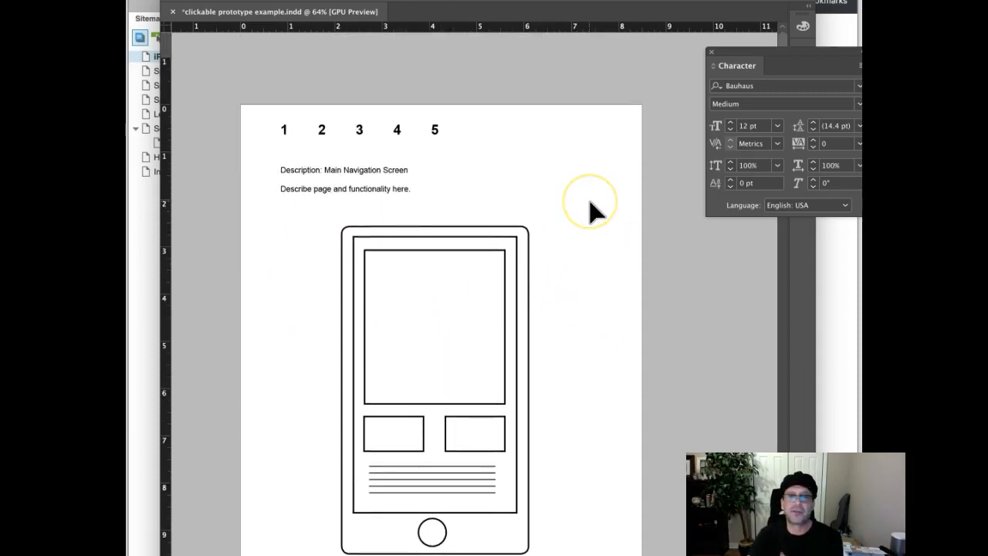
{"action": "scroll", "coordinate": [636, 188], "scroll_direction": "down", "scroll_amount": 10}
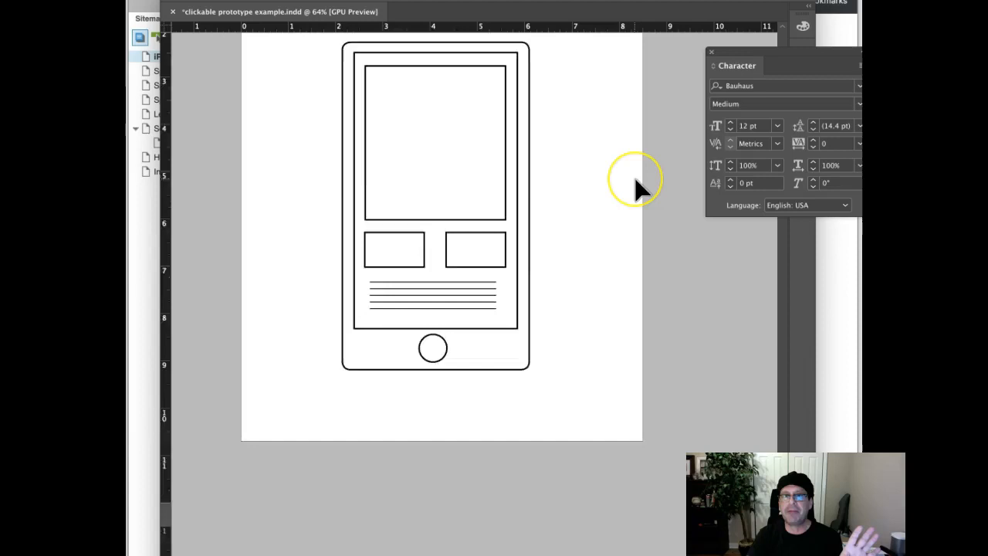
{"action": "scroll", "coordinate": [636, 188], "scroll_direction": "down", "scroll_amount": 15}
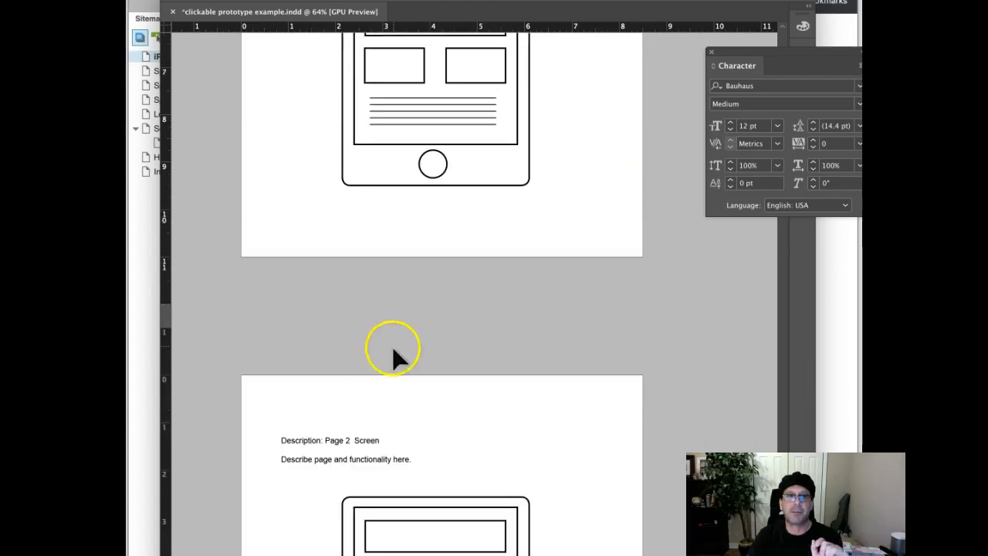
- Switch to the online-tool prototype in the browser and view its Splash Page 2 and Legal Note Page
{"action": "key", "text": "ctrl+Up"}
{"action": "left_click", "coordinate": [767, 232]}
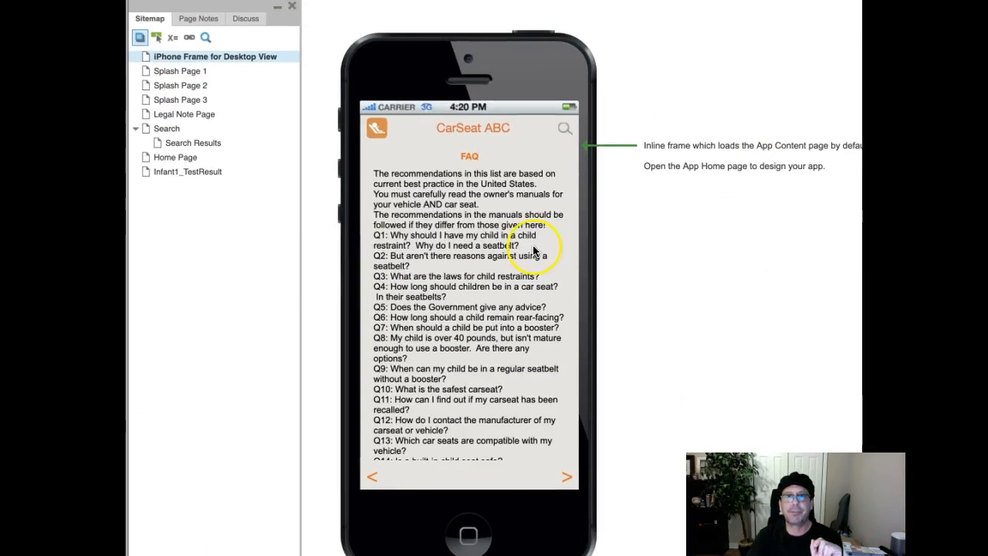
{"action": "left_click", "coordinate": [165, 84]}
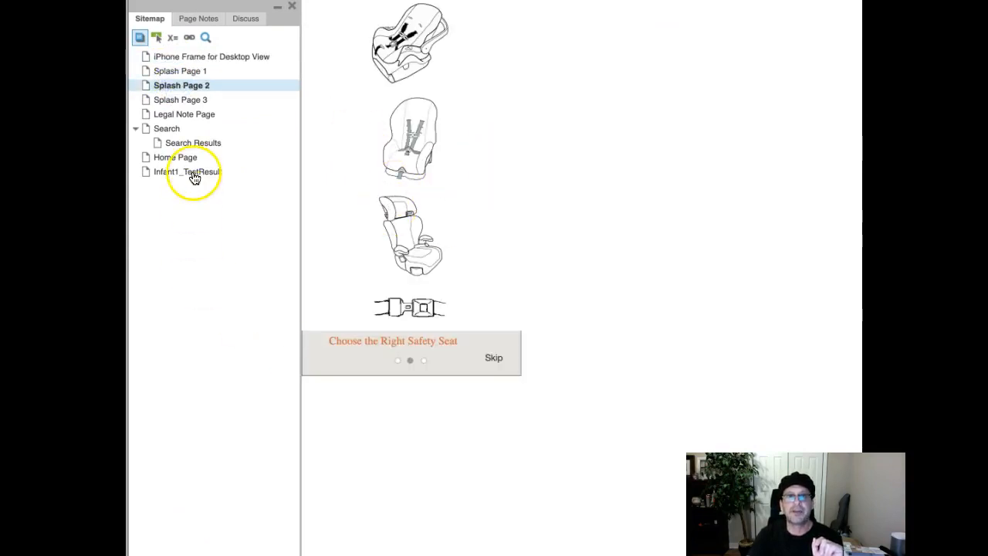
{"action": "left_click", "coordinate": [190, 121]}
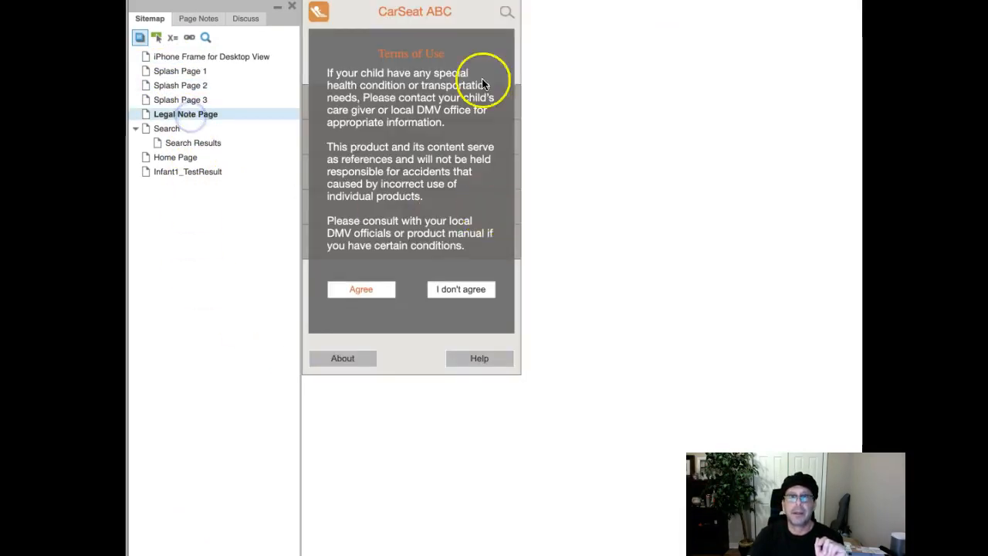
- Return to the InDesign document, skim its screens down to page 5 and go back to the page number row on the first page
{"action": "key", "text": "ctrl+Up"}
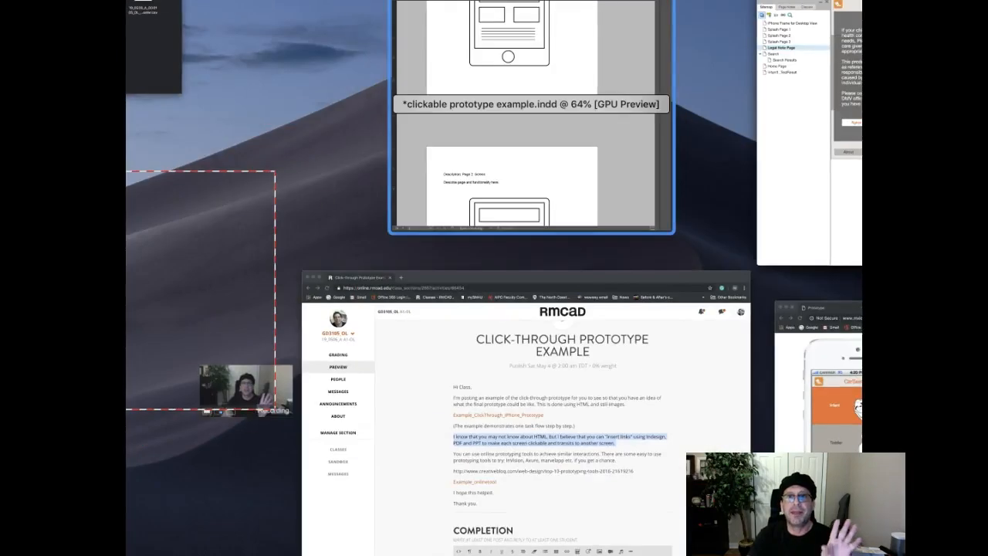
{"action": "left_click", "coordinate": [603, 200]}
{"action": "scroll", "coordinate": [602, 199], "scroll_direction": "up", "scroll_amount": 5}
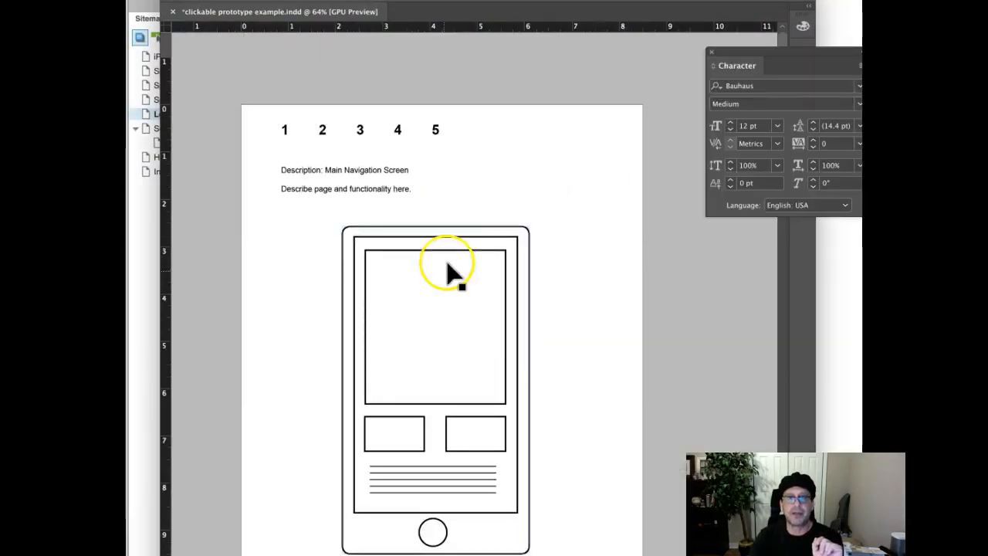
{"action": "scroll", "coordinate": [547, 159], "scroll_direction": "down", "scroll_amount": 3}
{"action": "scroll", "coordinate": [463, 262], "scroll_direction": "up", "scroll_amount": 1}
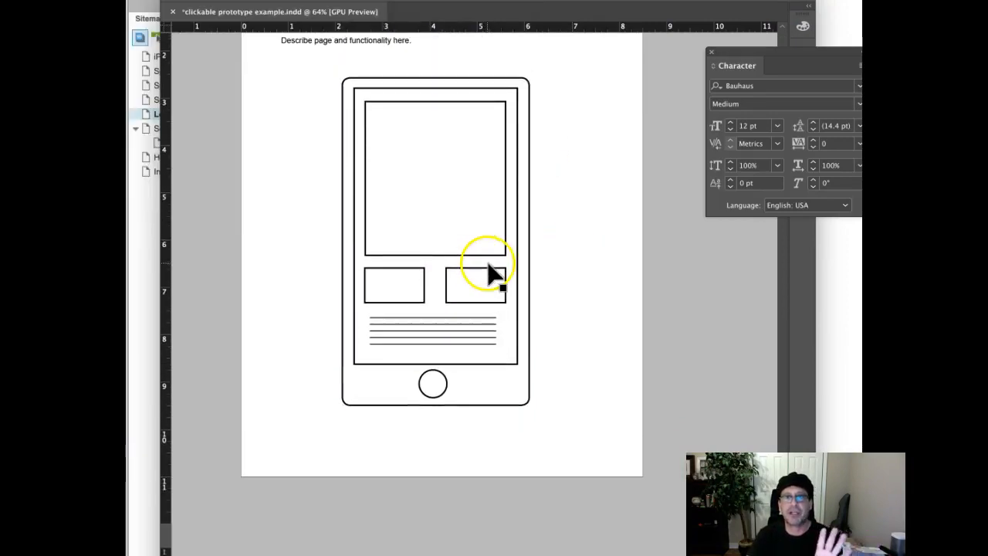
{"action": "scroll", "coordinate": [541, 170], "scroll_direction": "down", "scroll_amount": 20}
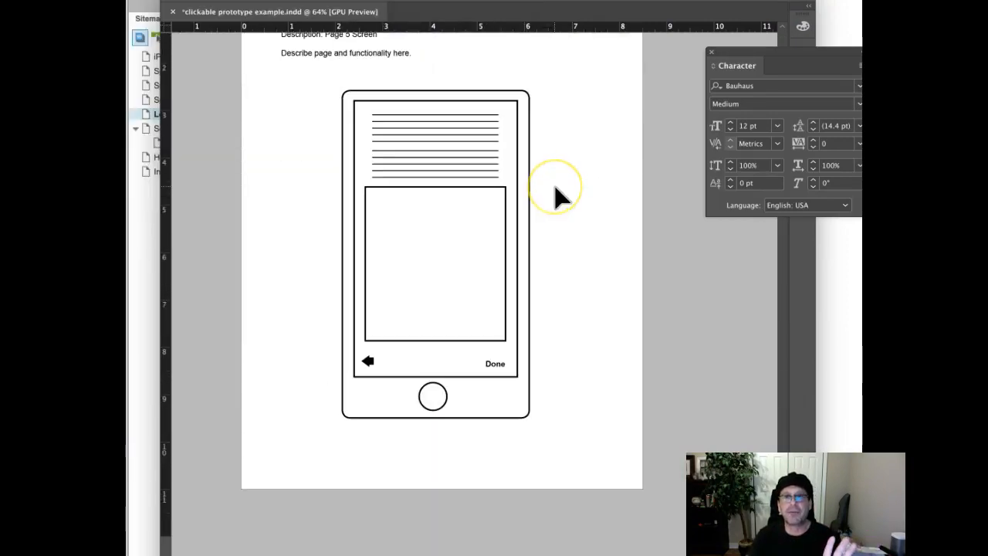
{"action": "scroll", "coordinate": [528, 278], "scroll_direction": "up", "scroll_amount": 20}
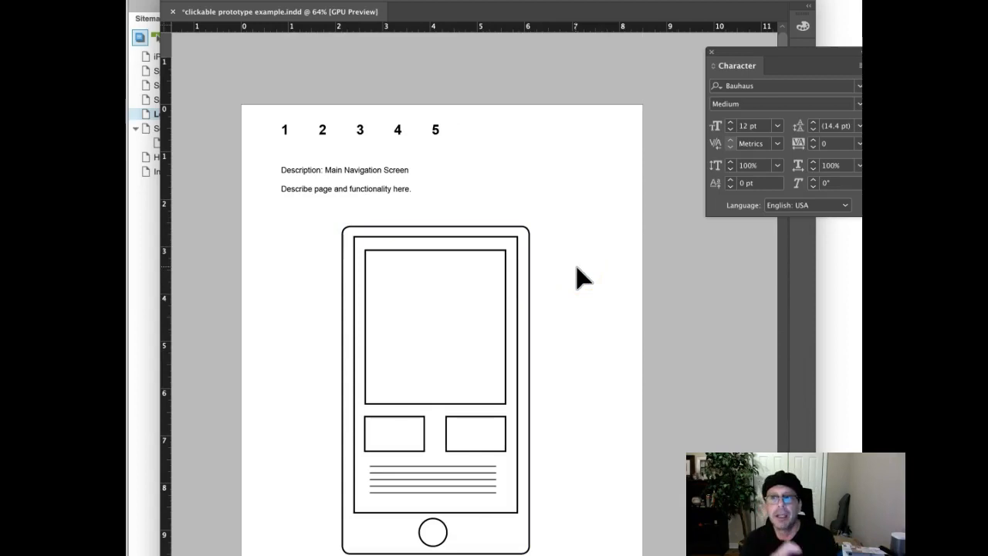
{"action": "scroll", "coordinate": [534, 326], "scroll_direction": "down", "scroll_amount": 3}
{"action": "scroll", "coordinate": [536, 327], "scroll_direction": "up", "scroll_amount": 3}
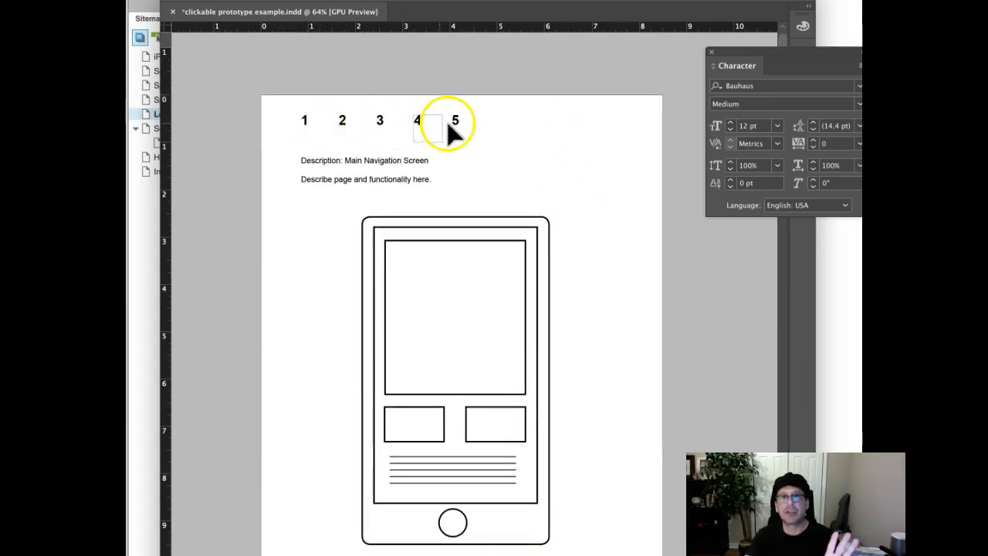
- Switch to the HTML click-through prototype and advance from the Infant category on screen 4/10 to content screen 6/10
{"action": "key", "text": "ctrl+Up"}
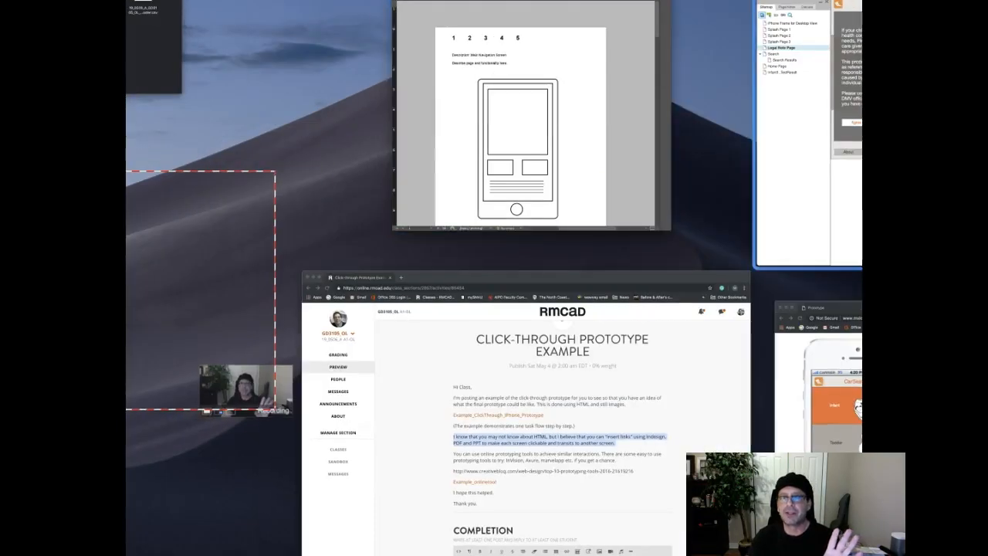
{"action": "left_click", "coordinate": [818, 370]}
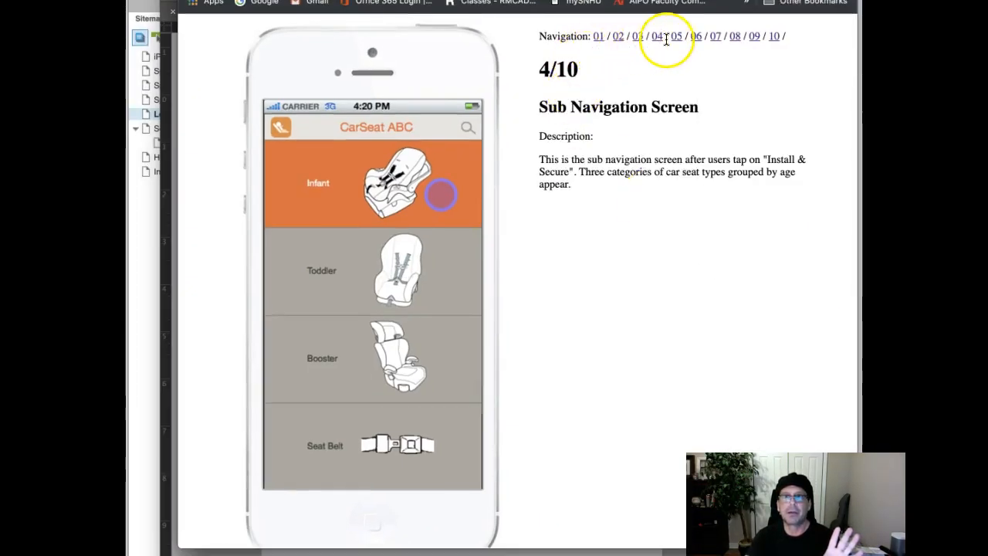
{"action": "left_click", "coordinate": [441, 193]}
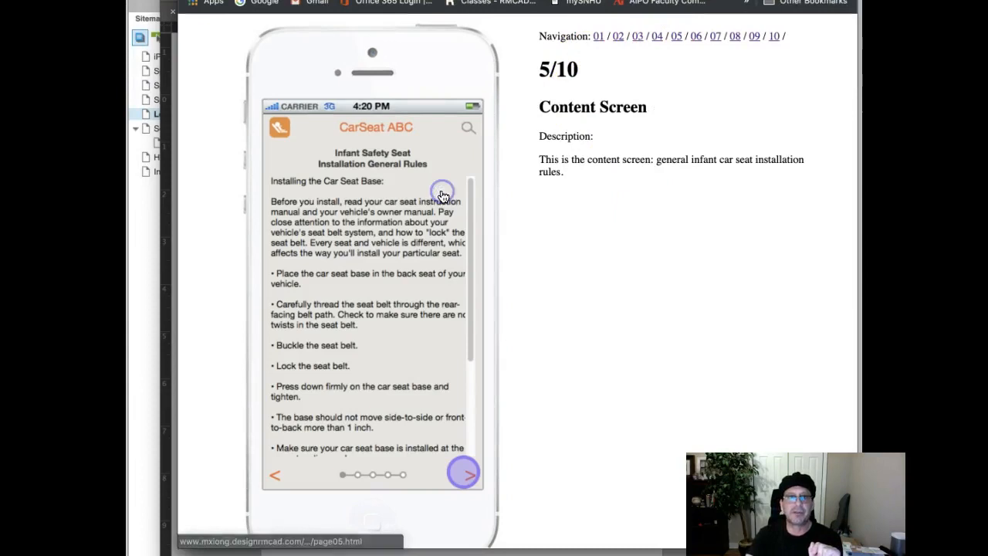
{"action": "left_click", "coordinate": [471, 475]}
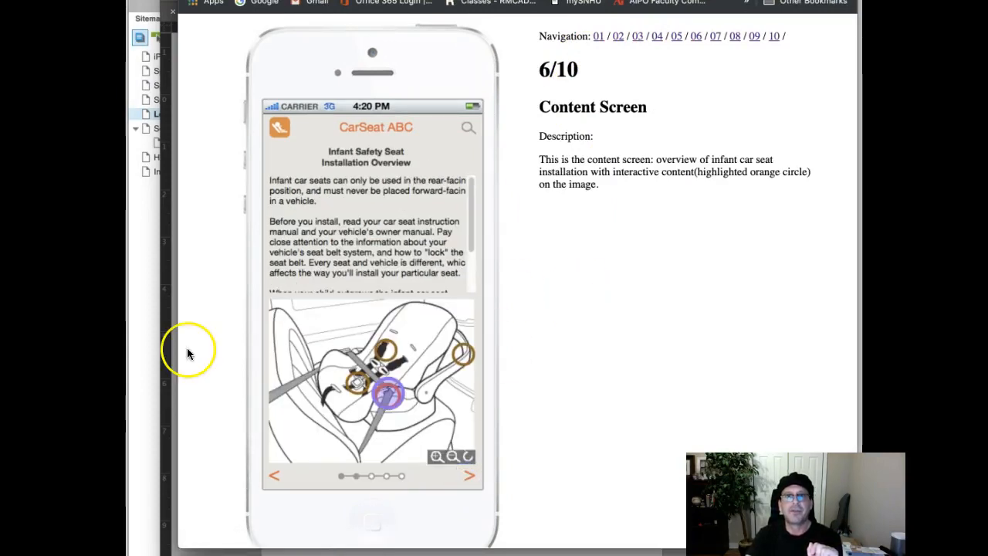
- Go back to the InDesign document and review the Main Navigation Screen, its description text and the following page wireframes
{"action": "key", "text": "ctrl+Up"}
{"action": "left_click", "coordinate": [474, 205]}
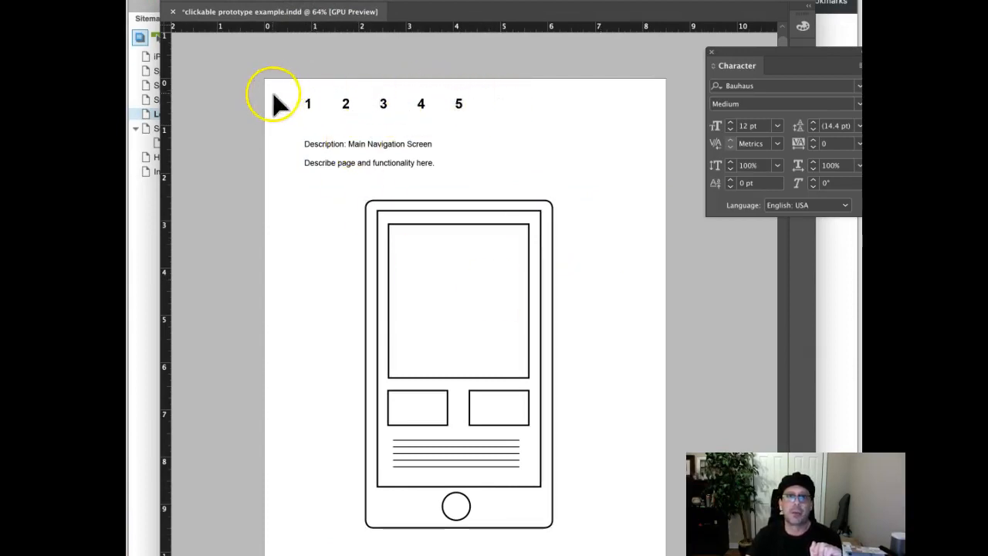
{"action": "scroll", "coordinate": [552, 129], "scroll_direction": "down", "scroll_amount": 1}
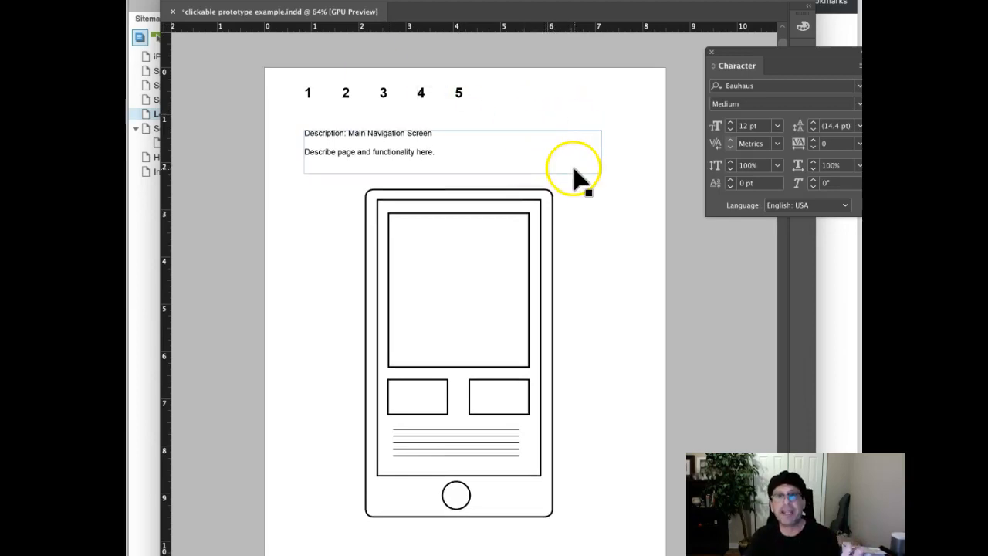
{"action": "scroll", "coordinate": [592, 186], "scroll_direction": "down", "scroll_amount": 10}
{"action": "scroll", "coordinate": [592, 185], "scroll_direction": "up", "scroll_amount": 9}
{"action": "scroll", "coordinate": [529, 256], "scroll_direction": "down", "scroll_amount": 15}
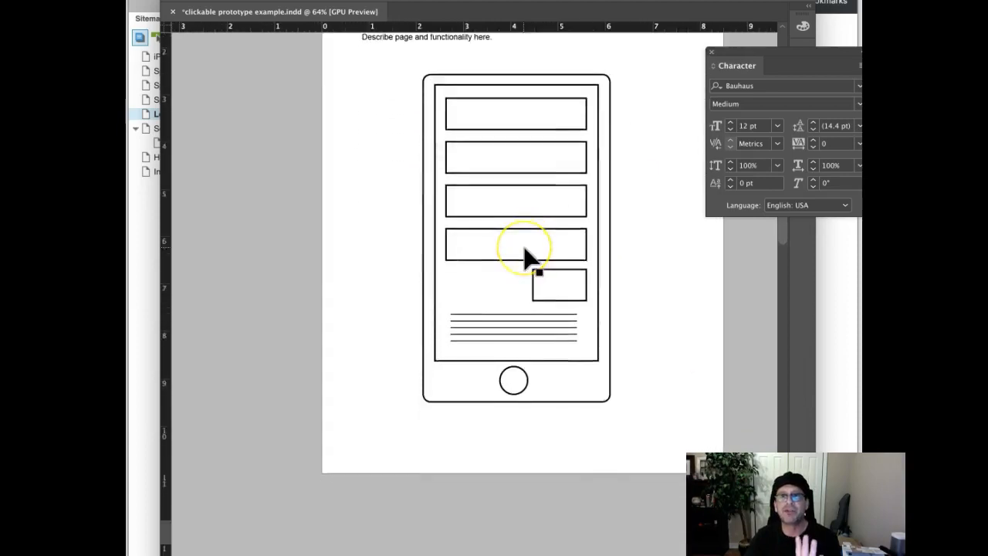
{"action": "scroll", "coordinate": [530, 261], "scroll_direction": "down", "scroll_amount": 8}
{"action": "scroll", "coordinate": [530, 261], "scroll_direction": "up", "scroll_amount": 3}
{"action": "scroll", "coordinate": [530, 261], "scroll_direction": "right", "scroll_amount": 8}
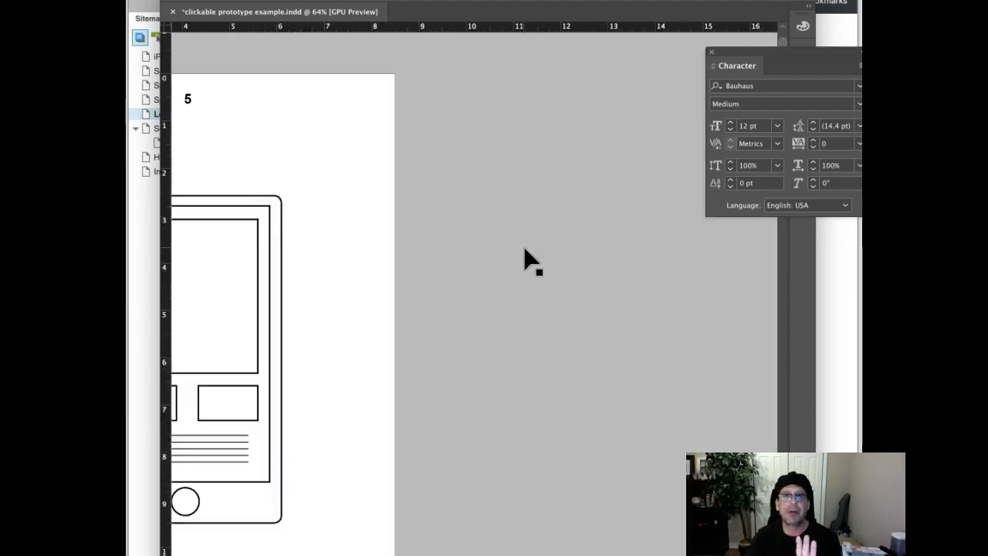
{"action": "scroll", "coordinate": [533, 261], "scroll_direction": "left", "scroll_amount": 8}
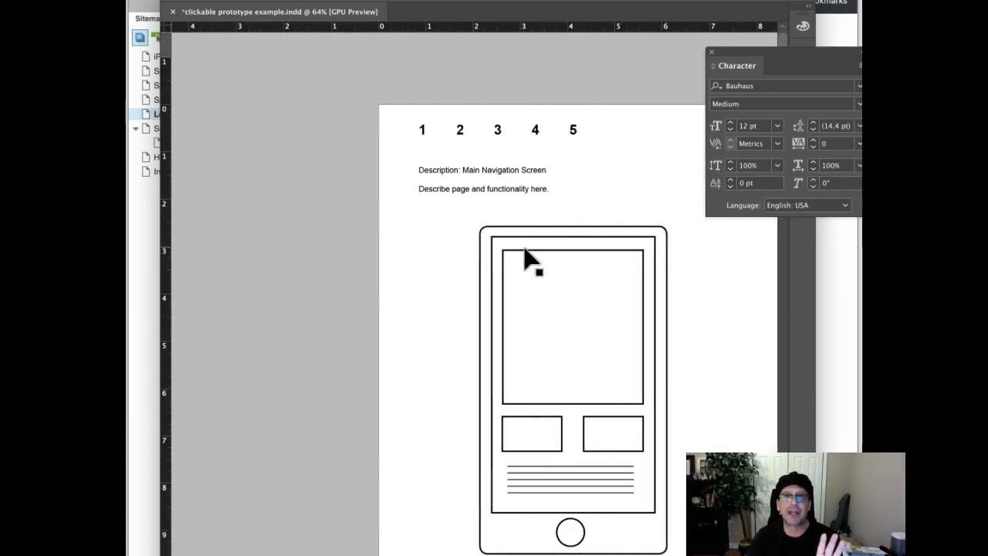
- Add a hyperlink from the number 1 on the first page to page 1 of the document
{"action": "scroll", "coordinate": [530, 261], "scroll_direction": "right", "scroll_amount": 2}
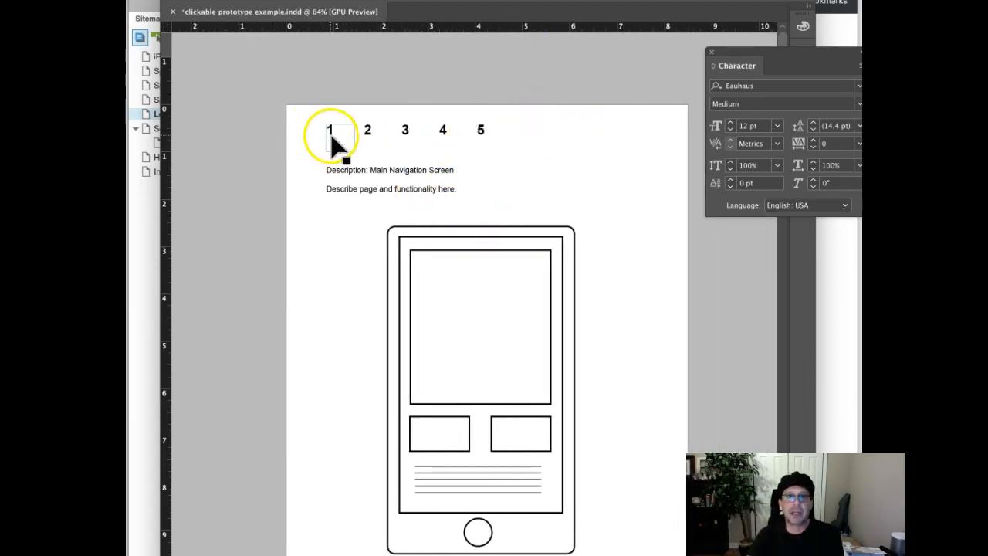
{"action": "scroll", "coordinate": [642, 234], "scroll_direction": "right", "scroll_amount": 1}
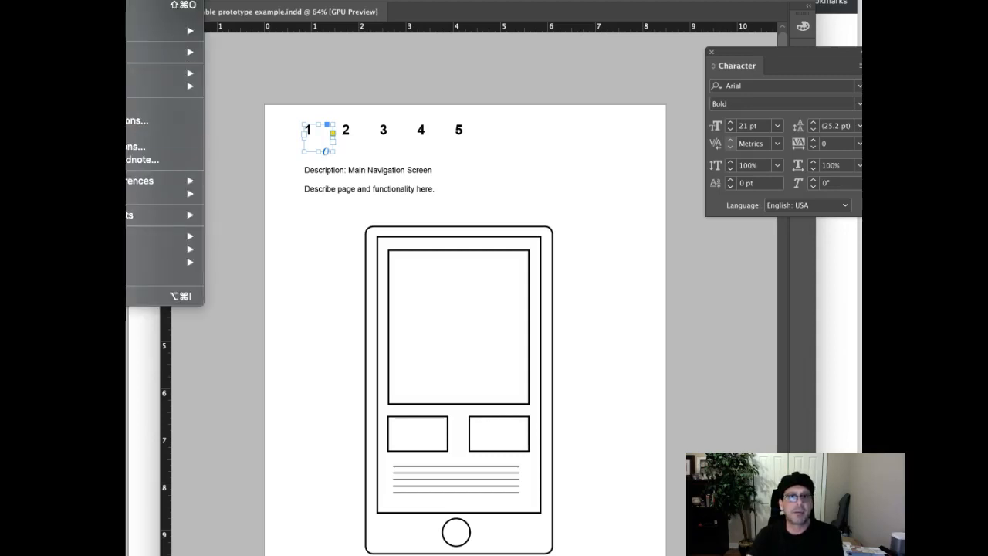
{"action": "mouse_move", "coordinate": [139, 181]}
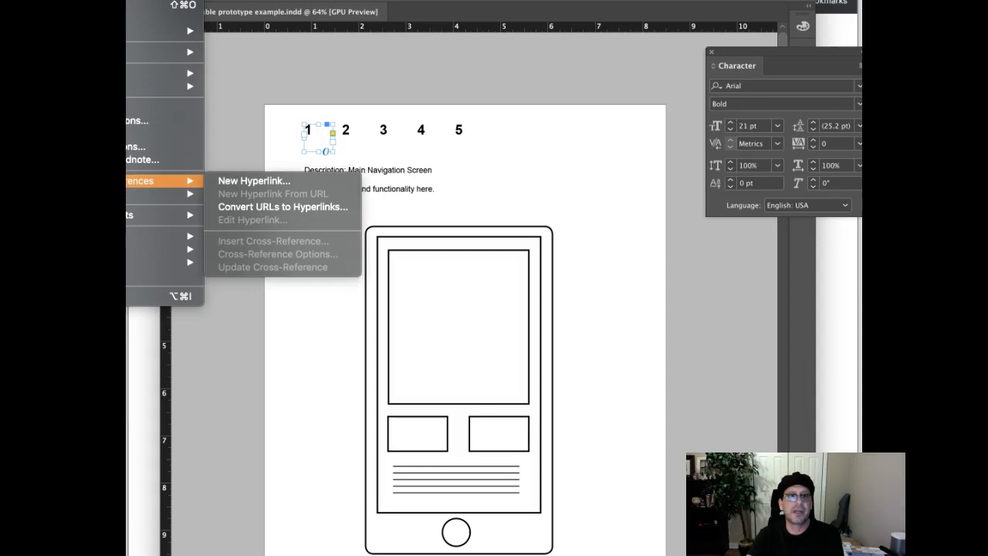
{"action": "left_click", "coordinate": [242, 181]}
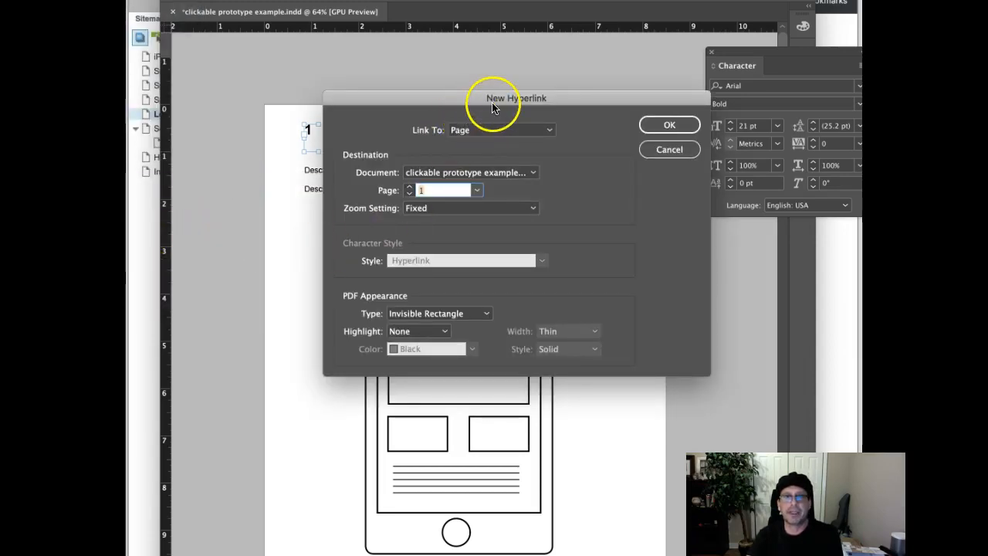
{"action": "left_click", "coordinate": [509, 134]}
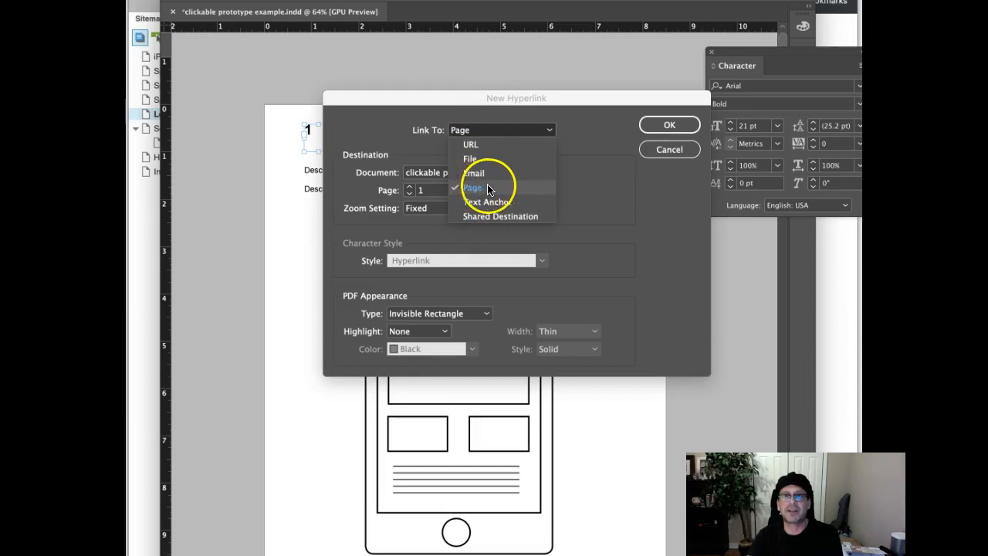
{"action": "left_click", "coordinate": [588, 105]}
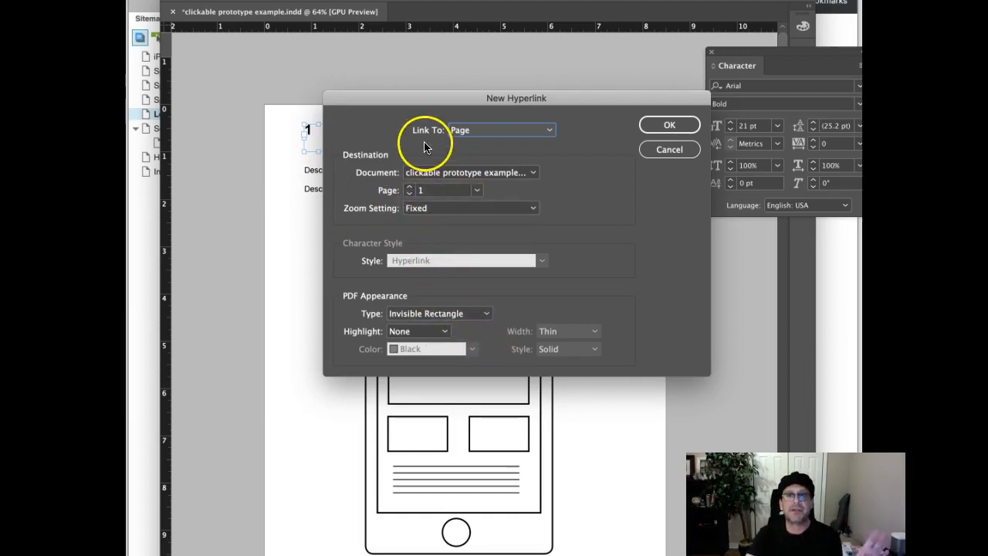
{"action": "left_click", "coordinate": [662, 124]}
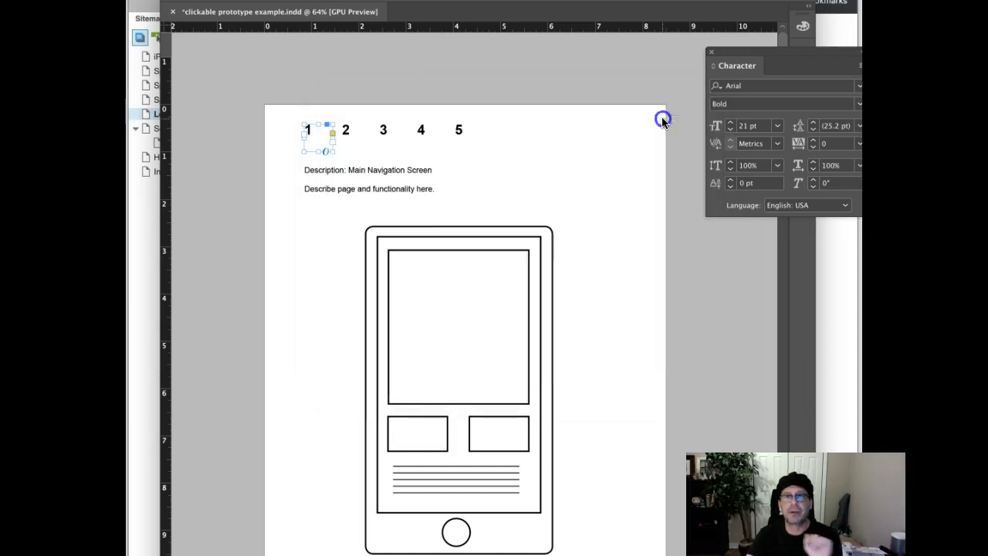
- Add a hyperlink from the number 2 on the first page to page 2 of the document
{"action": "scroll", "coordinate": [535, 181], "scroll_direction": "down", "scroll_amount": 1}
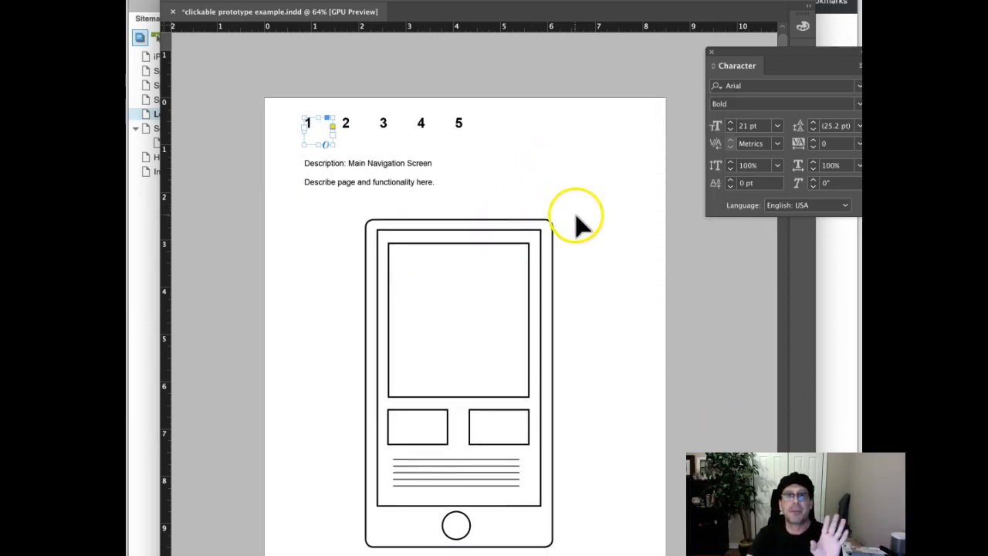
{"action": "left_click", "coordinate": [347, 127]}
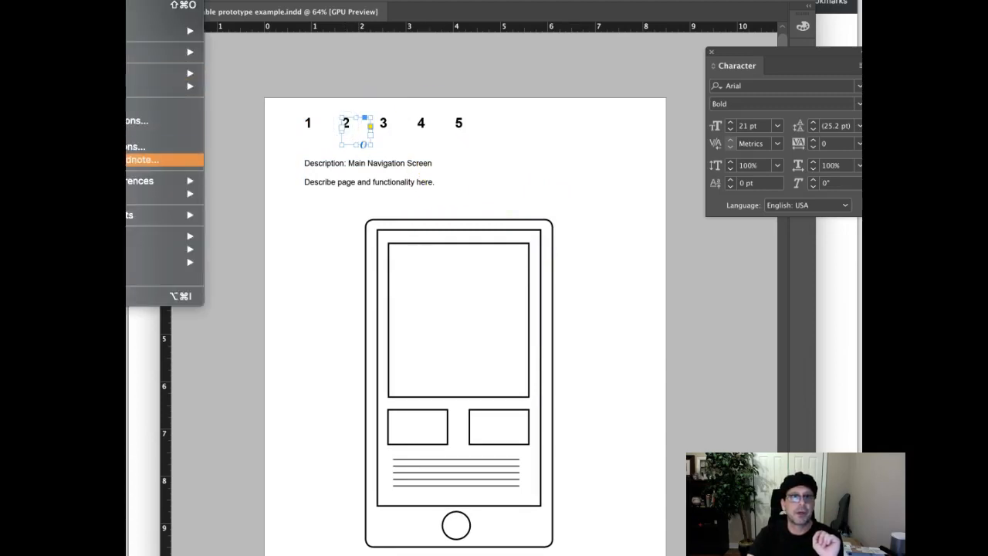
{"action": "mouse_move", "coordinate": [154, 181]}
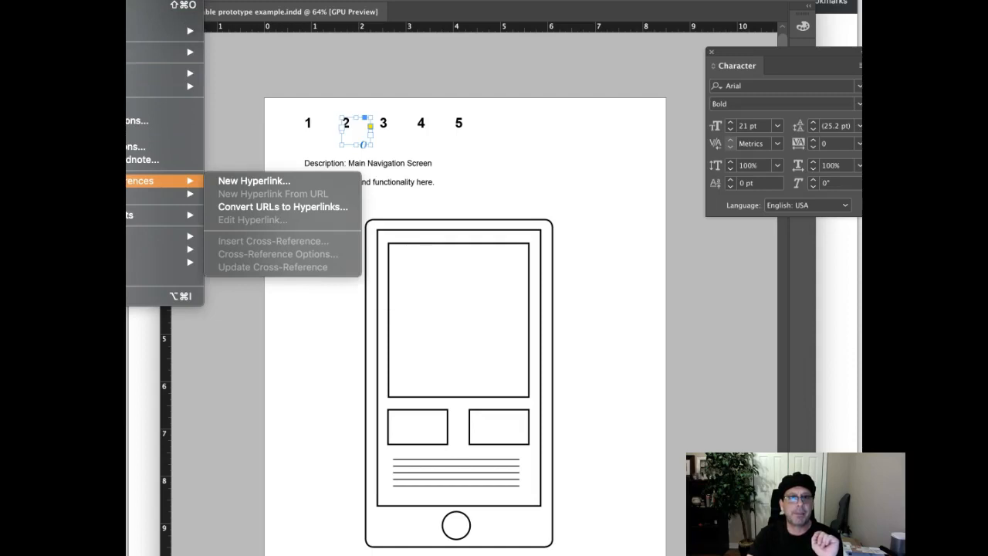
{"action": "left_click", "coordinate": [238, 188]}
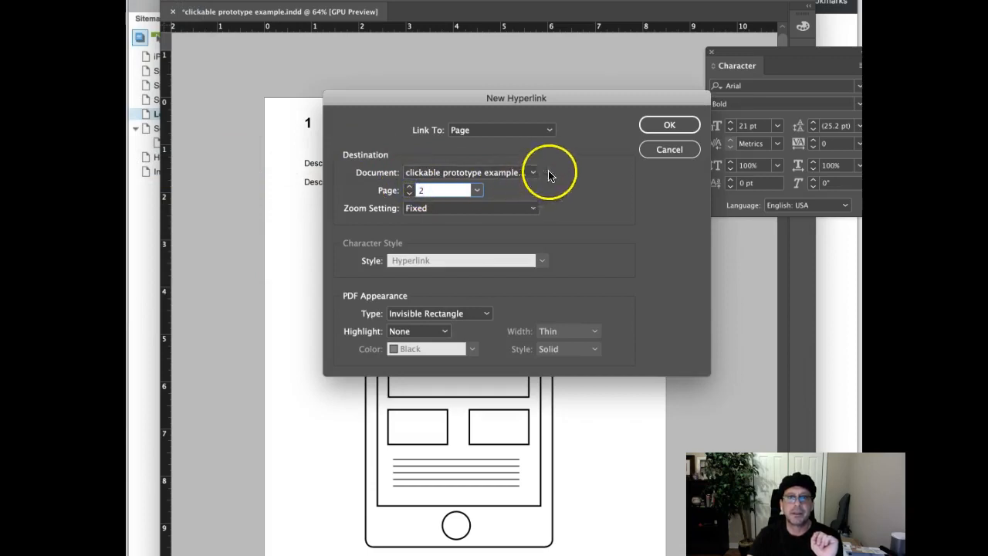
{"action": "left_click", "coordinate": [652, 131]}
- Add a page hyperlink from the number 3 on the first page to its matching page
{"action": "left_click", "coordinate": [384, 123]}
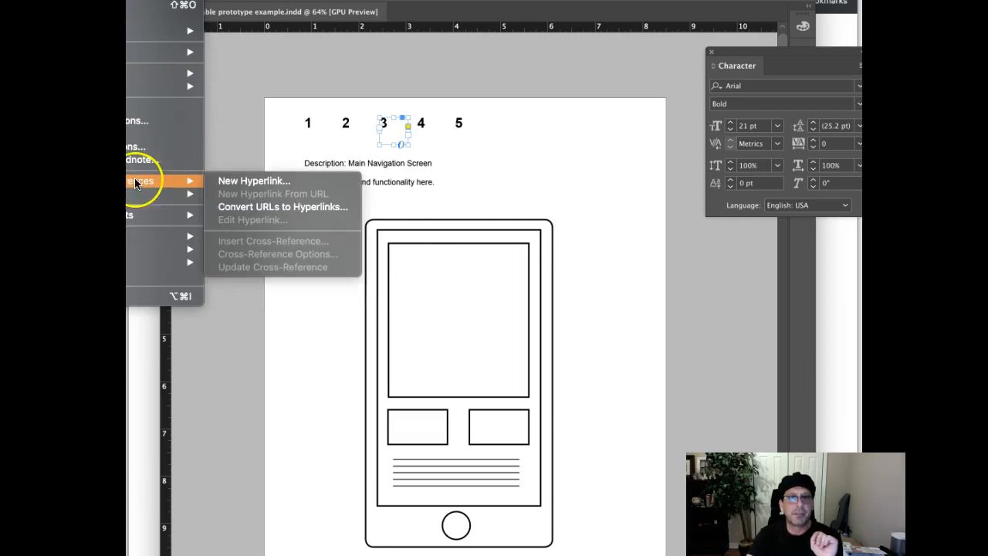
{"action": "left_click", "coordinate": [266, 180]}
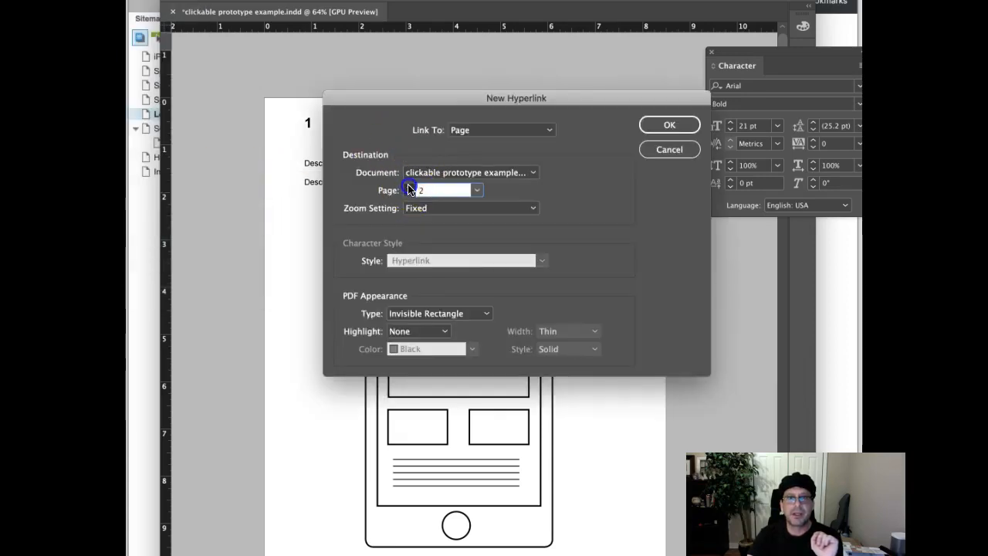
{"action": "left_click", "coordinate": [668, 125]}
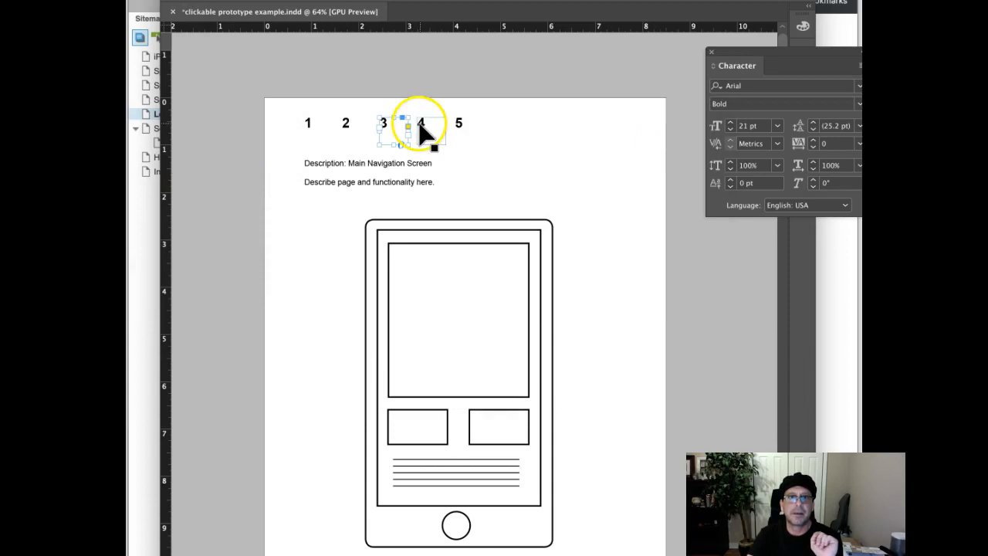
- Add a hyperlink from the number 4 on the first page to page 4 of the document
{"action": "left_click", "coordinate": [420, 123]}
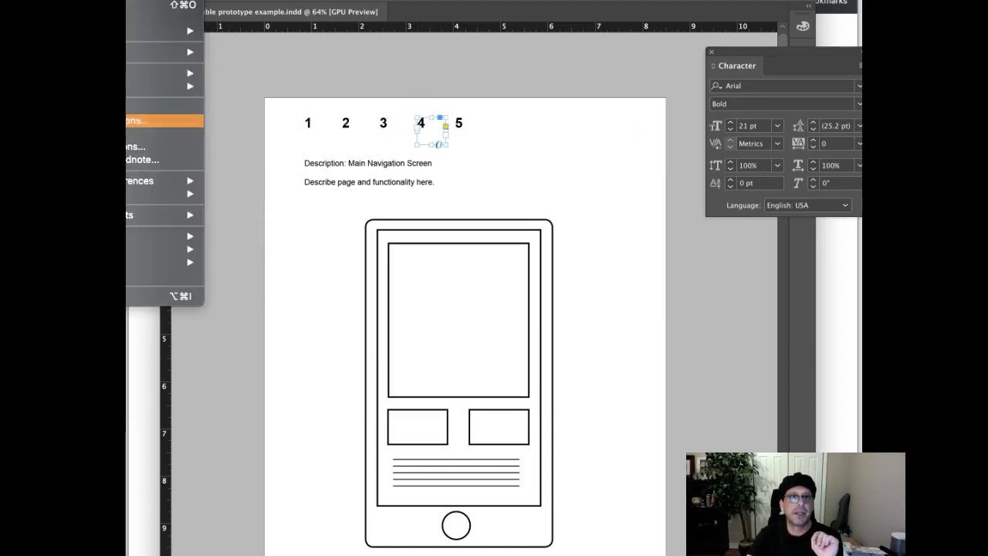
{"action": "mouse_move", "coordinate": [170, 180]}
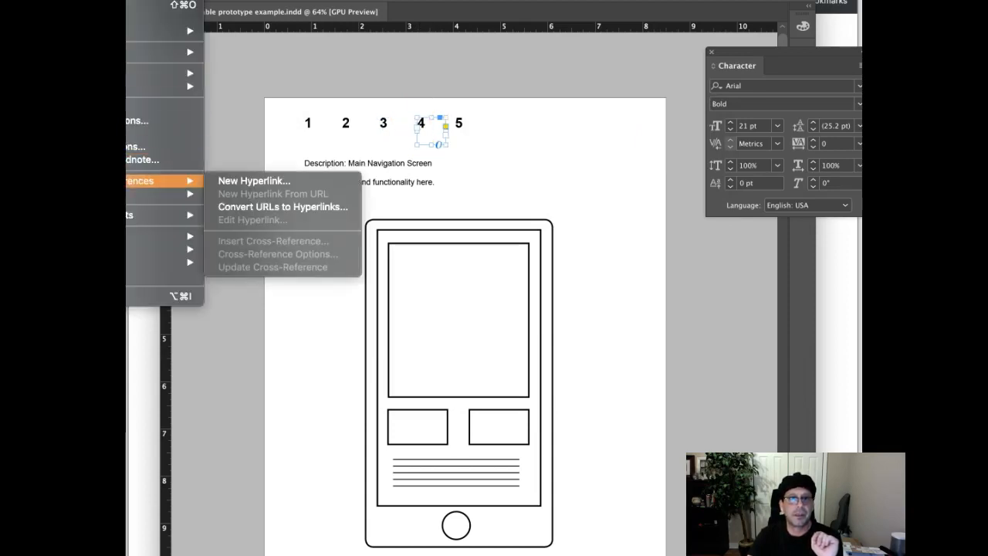
{"action": "left_click", "coordinate": [243, 180]}
{"action": "left_click", "coordinate": [409, 190]}
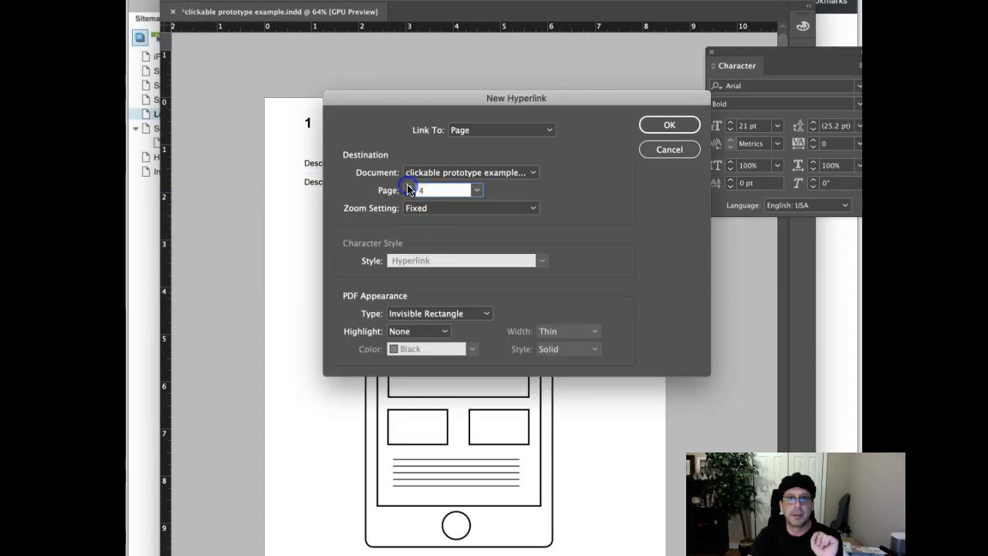
{"action": "left_click", "coordinate": [665, 125]}
- Add a page hyperlink from the number 5 on the first page to its matching page and deselect it
{"action": "left_click", "coordinate": [463, 124]}
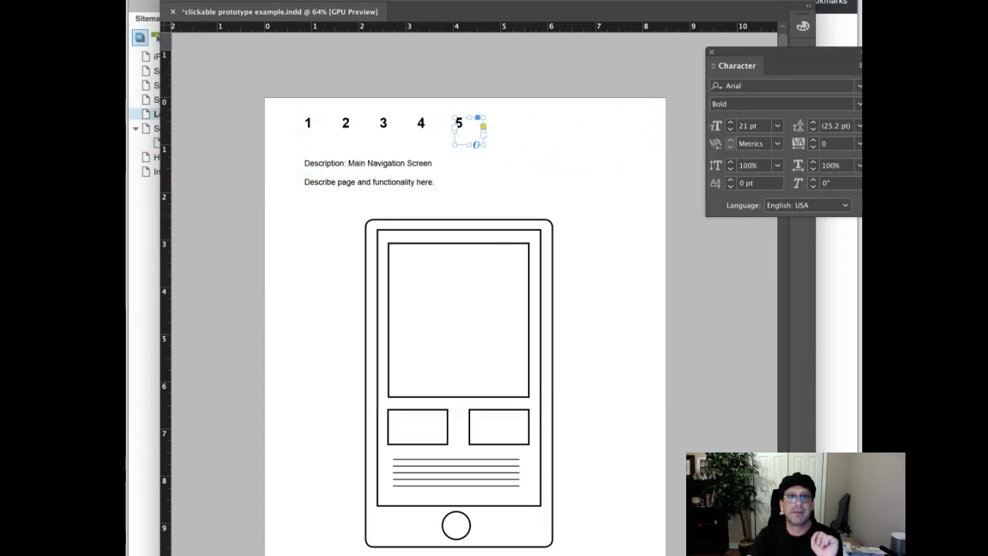
{"action": "left_click", "coordinate": [131, 1]}
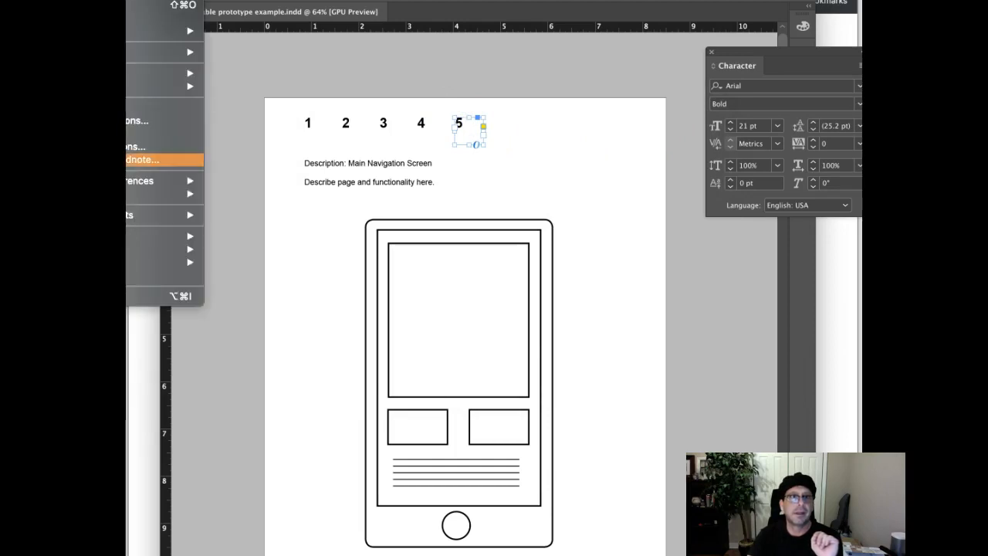
{"action": "mouse_move", "coordinate": [165, 181]}
{"action": "left_click", "coordinate": [243, 181]}
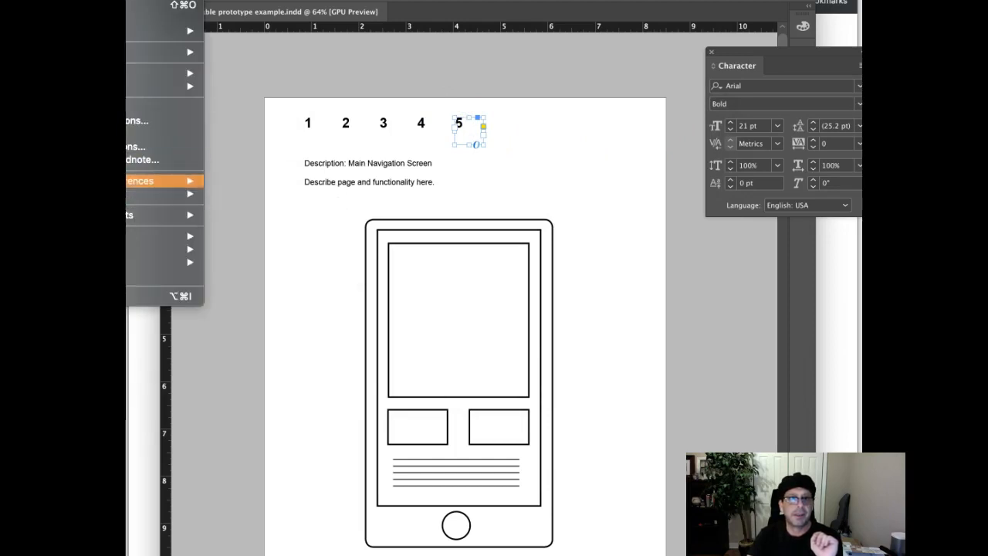
{"action": "left_click", "coordinate": [227, 183]}
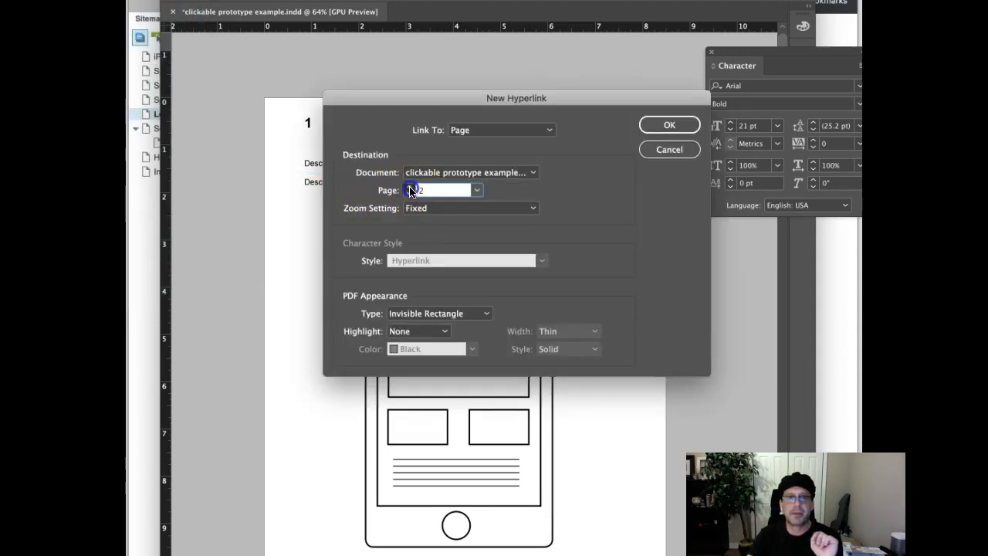
{"action": "left_click", "coordinate": [669, 125]}
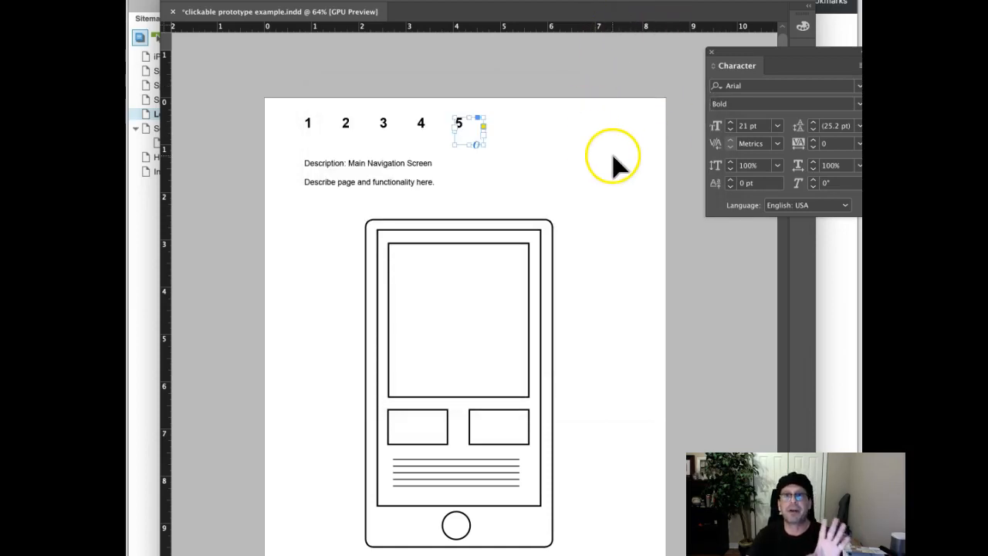
{"action": "left_click", "coordinate": [627, 77]}
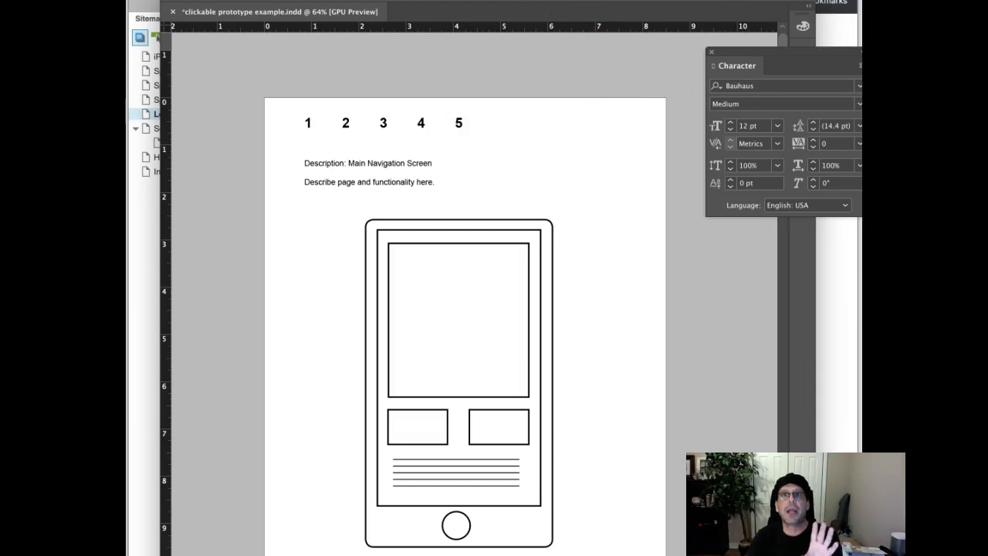
- Copy the row of five linked numbers from the Main Navigation Screen page and paste it in place on the Page 2 Screen
{"action": "scroll", "coordinate": [578, 156], "scroll_direction": "down", "scroll_amount": 1}
{"action": "scroll", "coordinate": [576, 153], "scroll_direction": "down", "scroll_amount": 5}
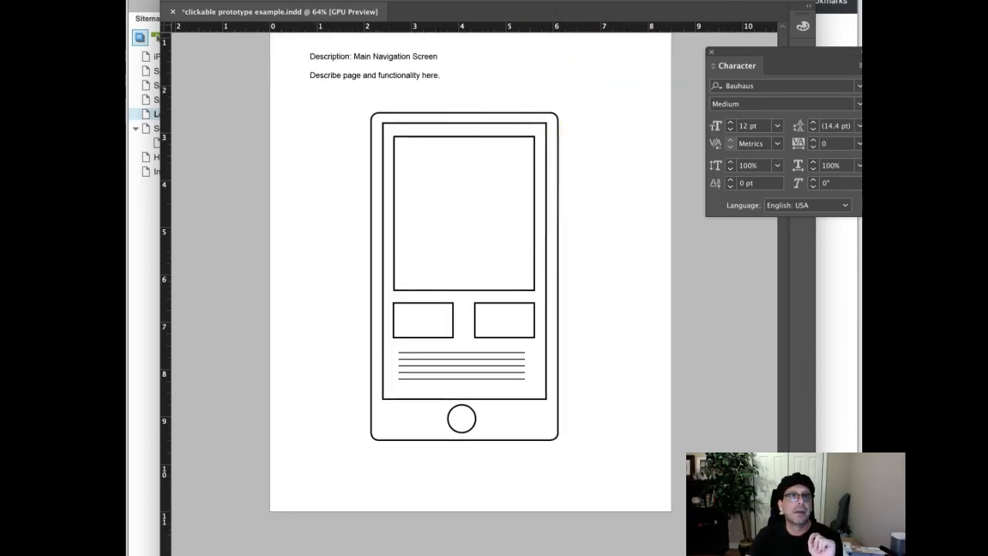
{"action": "left_click", "coordinate": [551, 85]}
{"action": "left_click", "coordinate": [628, 243]}
{"action": "scroll", "coordinate": [631, 248], "scroll_direction": "up", "scroll_amount": 6}
{"action": "scroll", "coordinate": [587, 239], "scroll_direction": "right", "scroll_amount": 2}
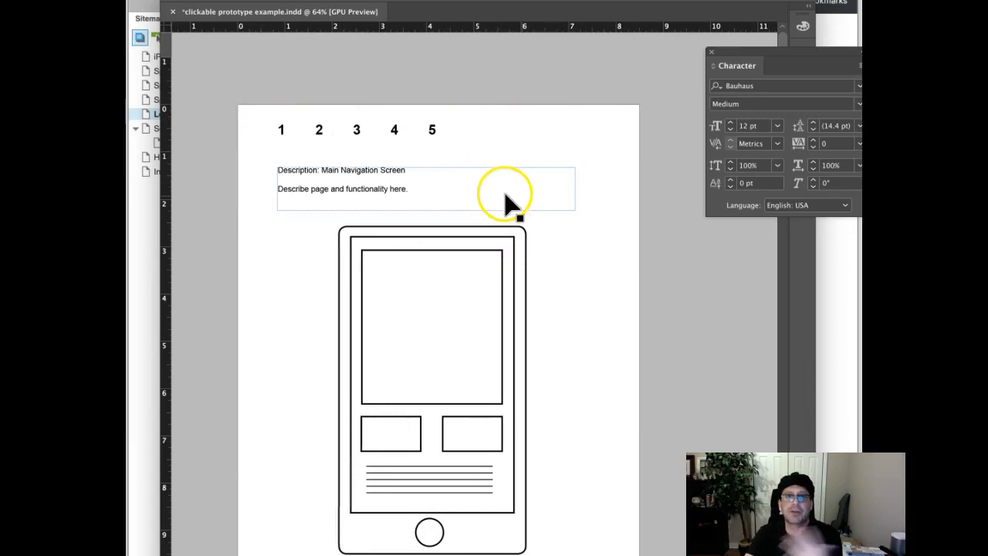
{"action": "left_click_drag", "start_coordinate": [256, 108], "coordinate": [456, 149]}
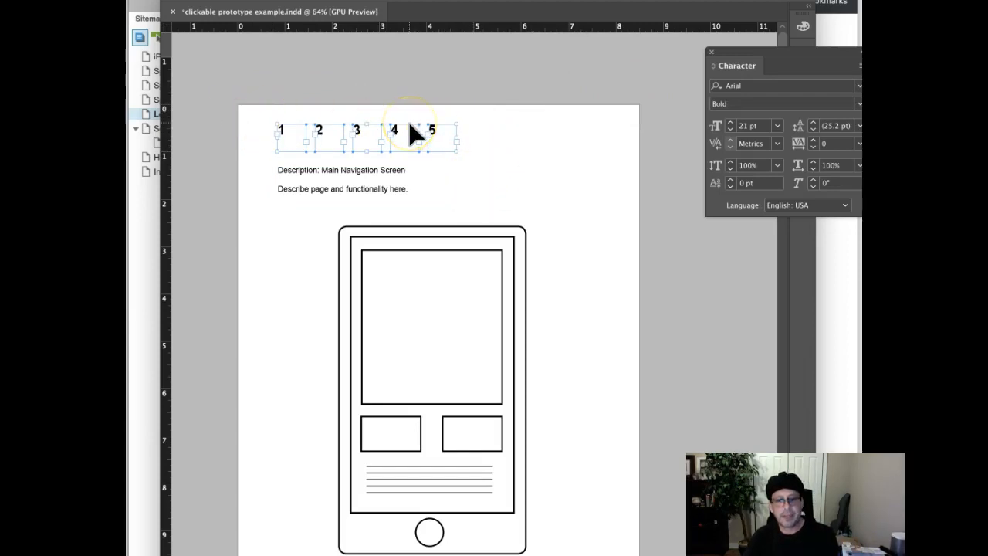
{"action": "scroll", "coordinate": [463, 132], "scroll_direction": "down", "scroll_amount": 10}
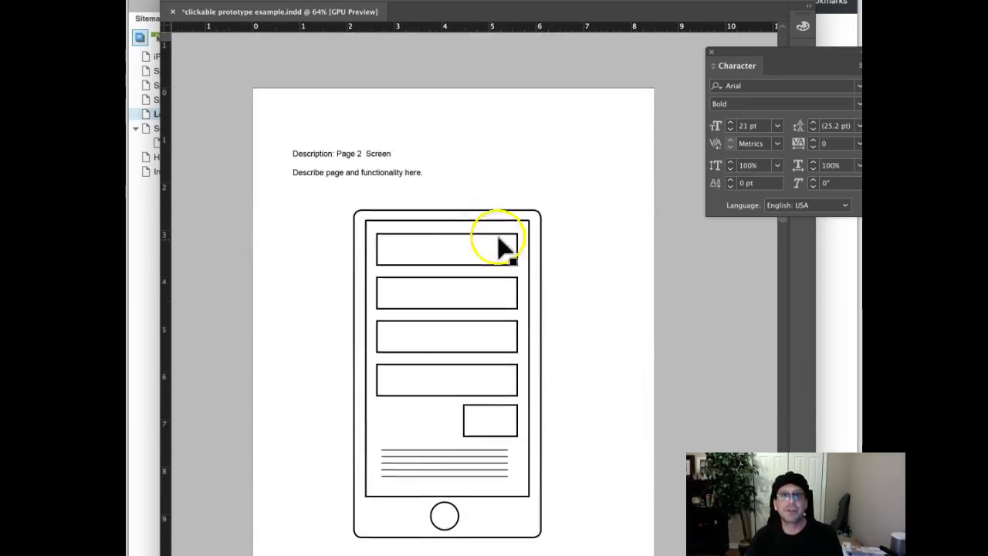
{"action": "left_click", "coordinate": [541, 150]}
{"action": "left_click", "coordinate": [549, 127]}
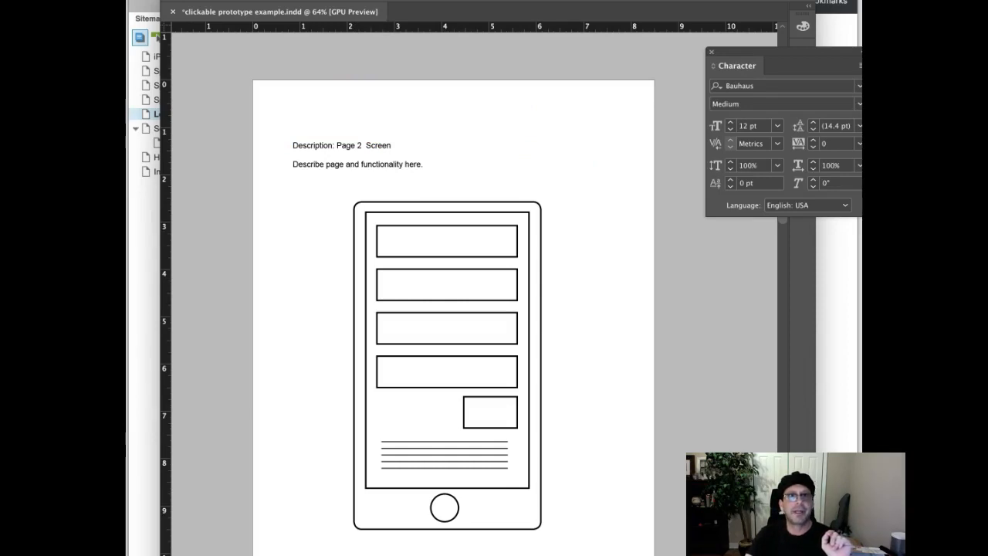
- Paste the linked number row in place above the description on the Page 3 Screen
{"action": "scroll", "coordinate": [518, 155], "scroll_direction": "down", "scroll_amount": 10}
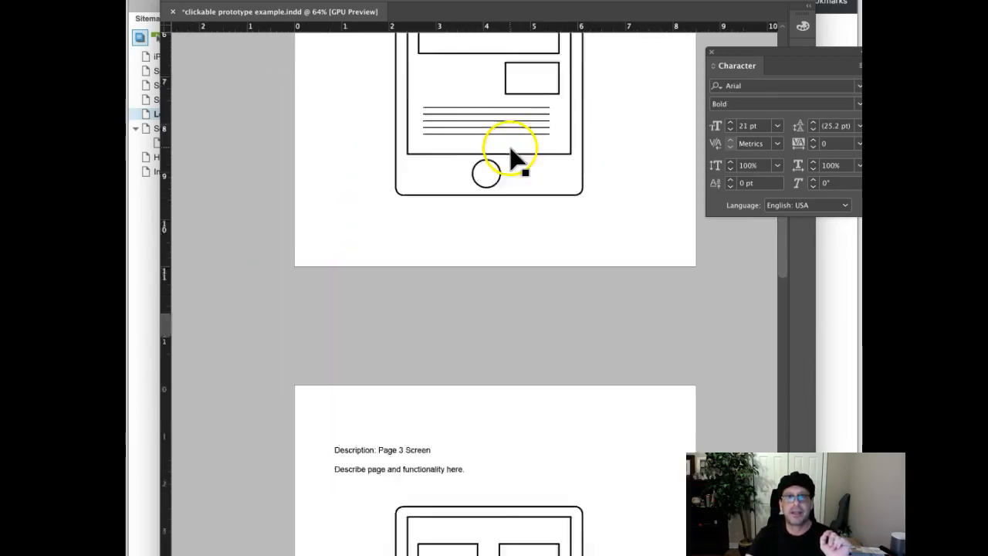
{"action": "left_click", "coordinate": [590, 167]}
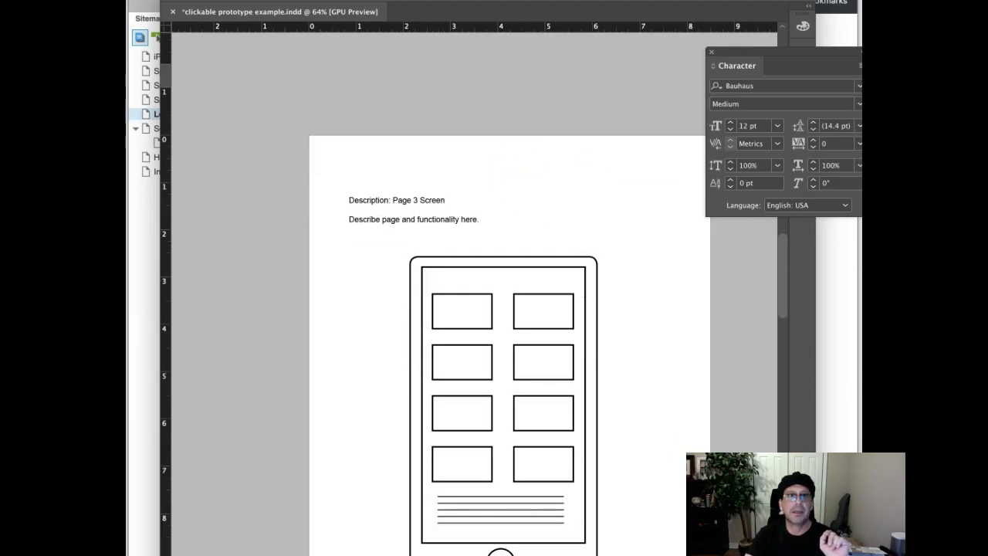
{"action": "left_click", "coordinate": [502, 221]}
- Paste the linked number row in place above the description on the Page 4 Screen
{"action": "scroll", "coordinate": [584, 227], "scroll_direction": "down", "scroll_amount": 5}
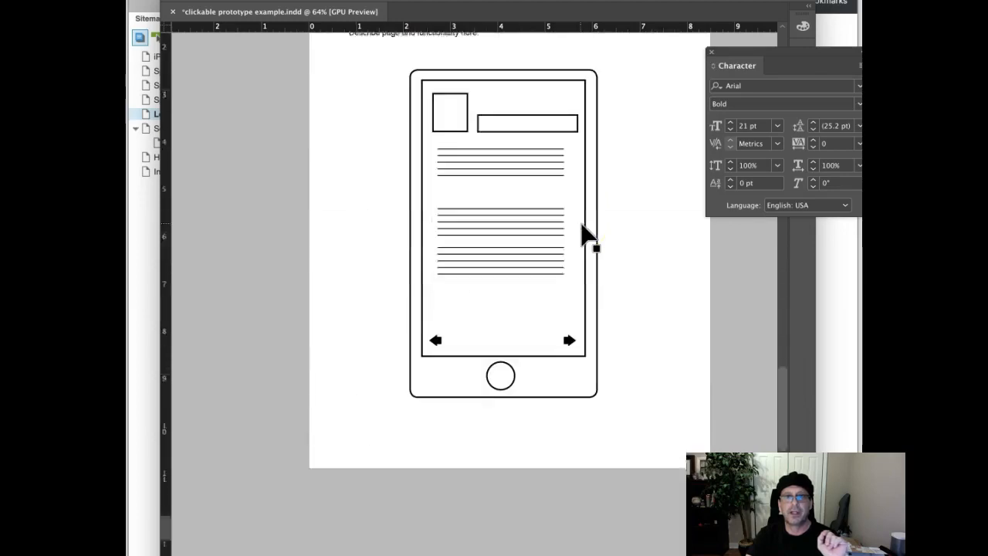
{"action": "scroll", "coordinate": [569, 221], "scroll_direction": "up", "scroll_amount": 5}
{"action": "left_click", "coordinate": [531, 173]}
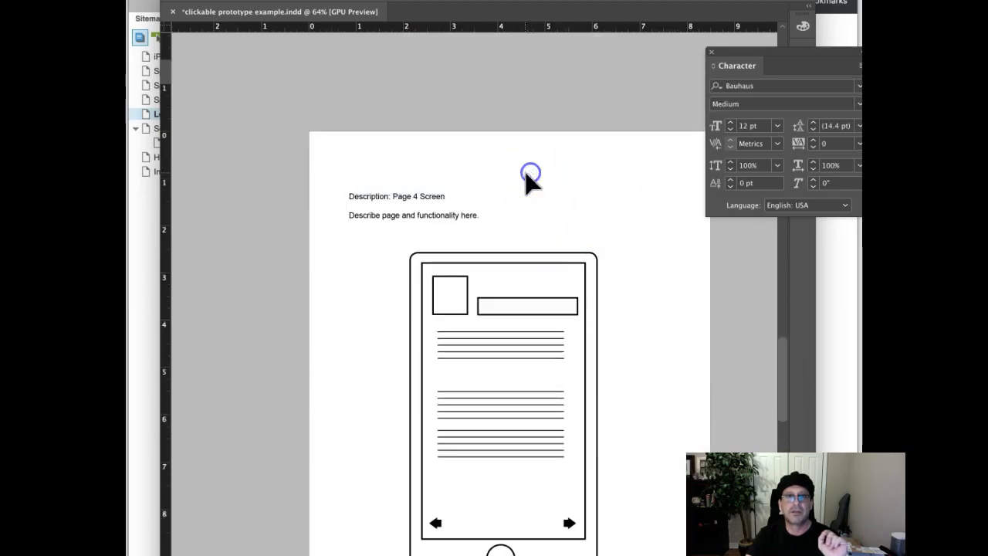
{"action": "left_click", "coordinate": [320, 132]}
{"action": "left_click", "coordinate": [589, 190]}
- Paste the linked number row in place on the Page 5 Screen and return to the Main Navigation Screen page
{"action": "scroll", "coordinate": [589, 190], "scroll_direction": "down", "scroll_amount": 5}
{"action": "scroll", "coordinate": [541, 169], "scroll_direction": "down", "scroll_amount": 3}
{"action": "scroll", "coordinate": [498, 154], "scroll_direction": "up", "scroll_amount": 2}
{"action": "left_click", "coordinate": [437, 185]}
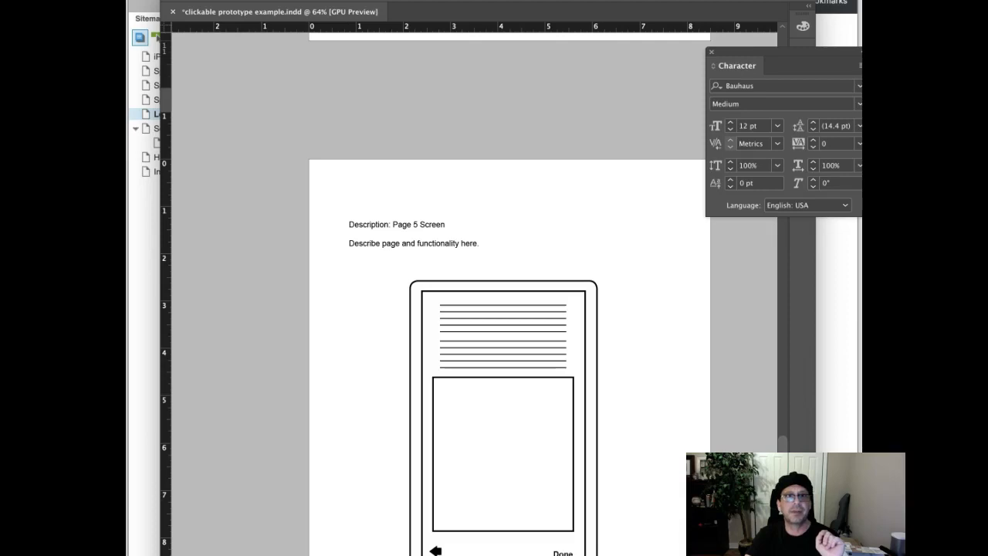
{"action": "key", "text": "super+alt+shift+v"}
{"action": "scroll", "coordinate": [554, 143], "scroll_direction": "down", "scroll_amount": 2}
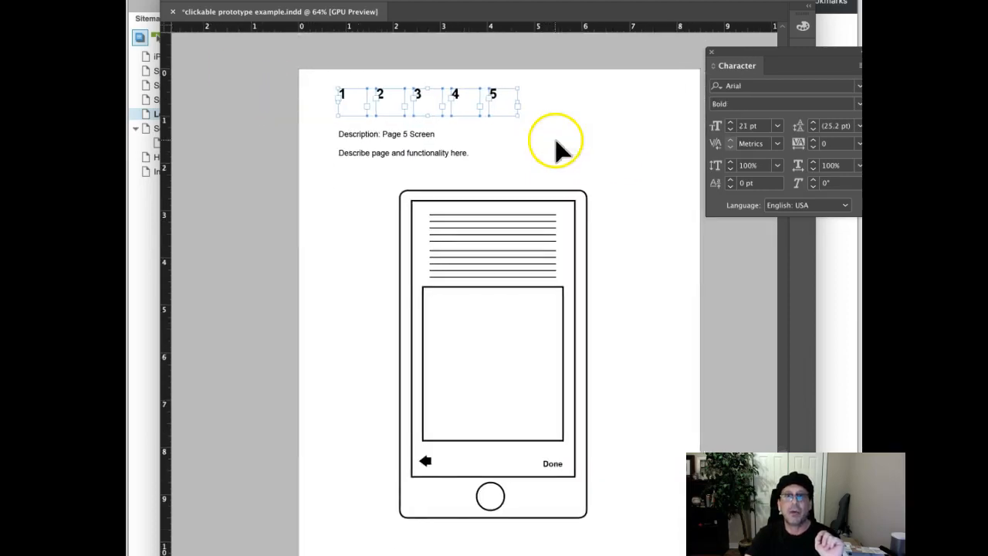
{"action": "scroll", "coordinate": [556, 147], "scroll_direction": "up", "scroll_amount": 15}
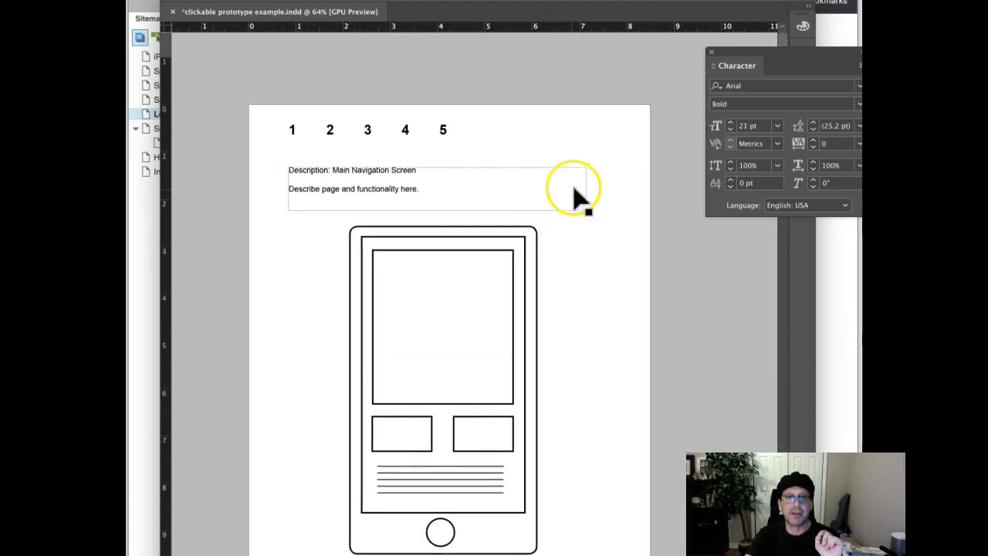
- Save the document and export all pages as an interactive PDF to the Desktop, replacing the existing "clickable prototype example" PDF
{"action": "left_click", "coordinate": [615, 74]}
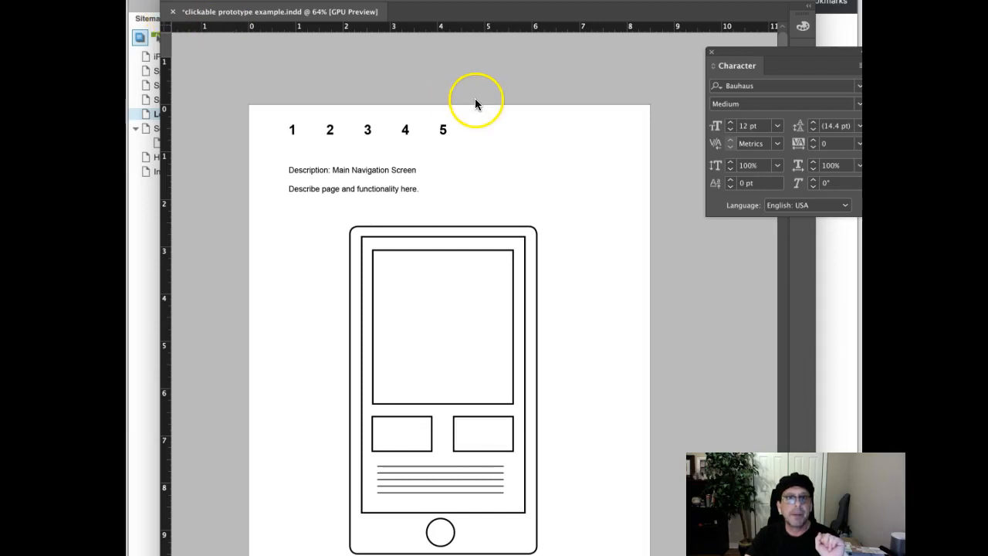
{"action": "key", "text": "super+s"}
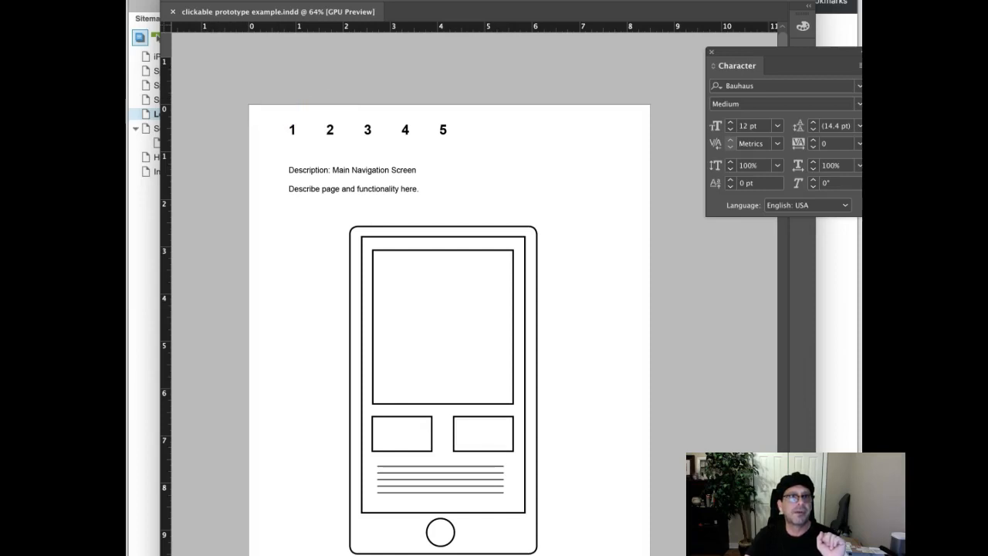
{"action": "key", "text": "super+e"}
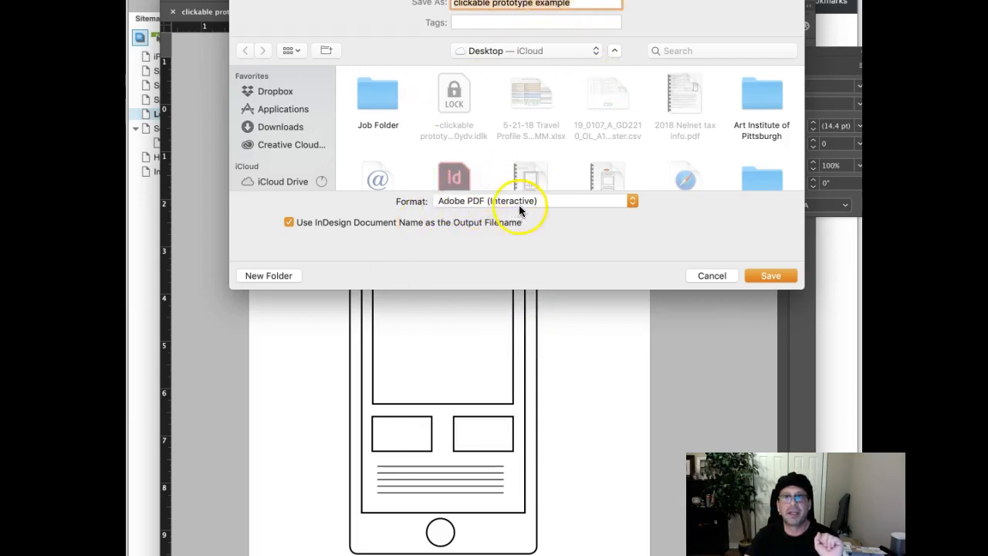
{"action": "left_click", "coordinate": [765, 277]}
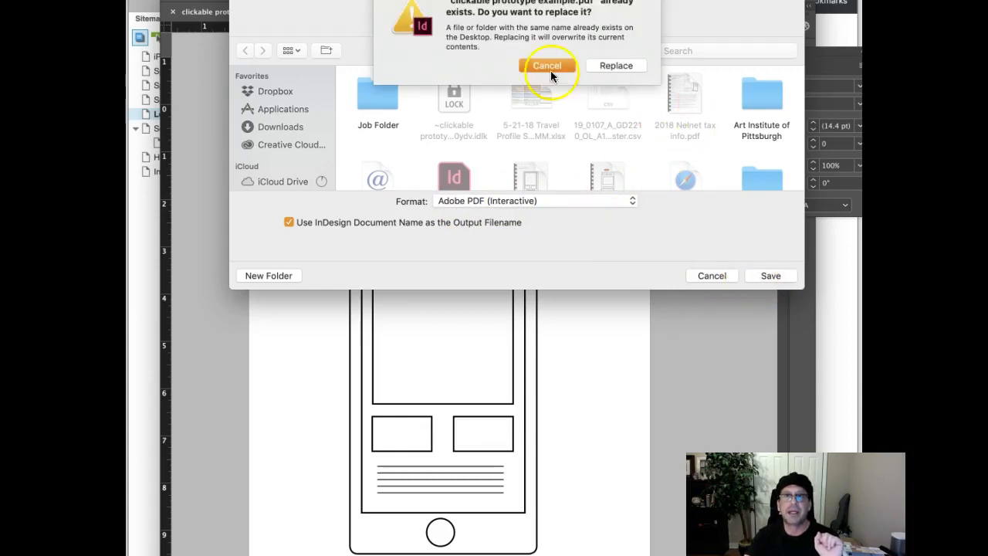
{"action": "left_click", "coordinate": [598, 66]}
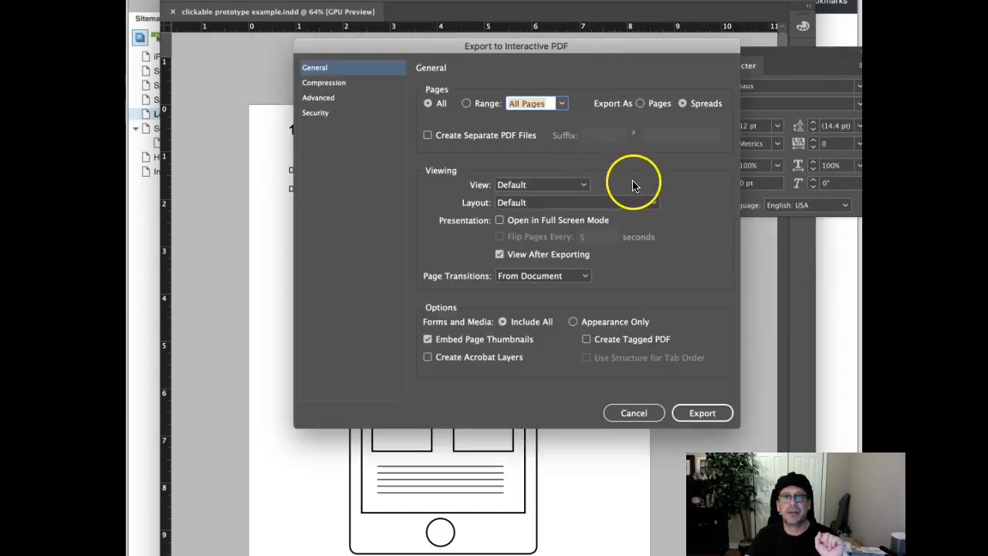
{"action": "left_click", "coordinate": [695, 414]}
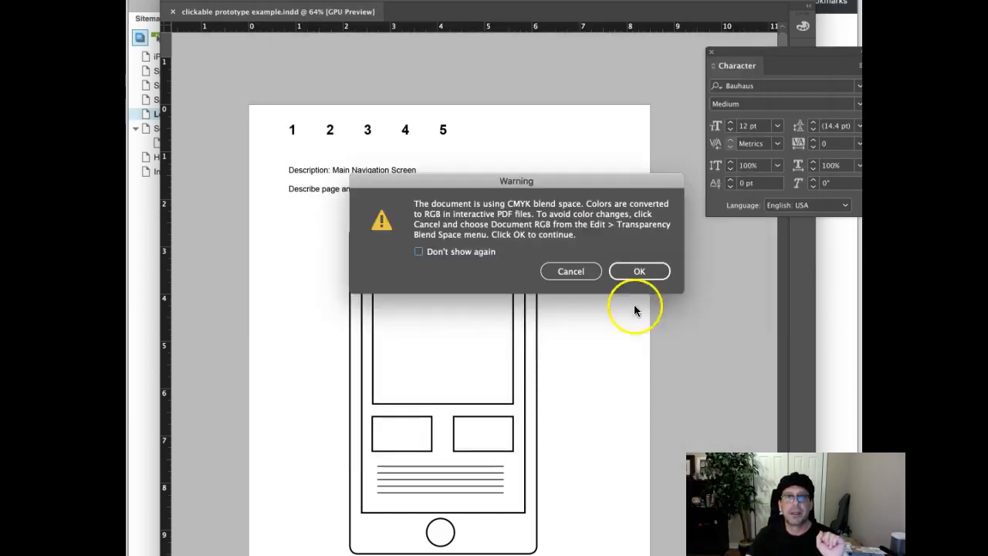
{"action": "left_click", "coordinate": [646, 276]}
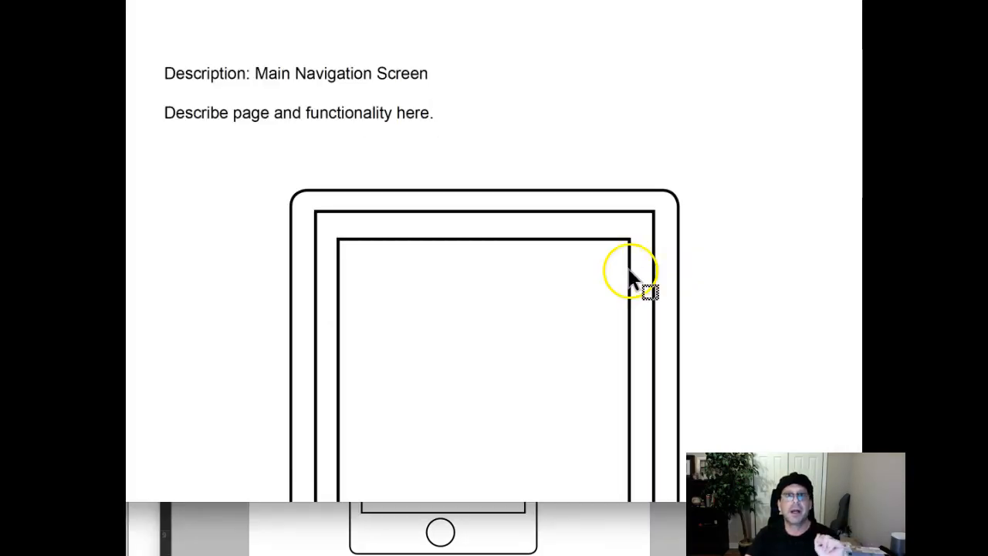
- Shrink and reposition the exported PDF's window and zoom out until the first page's whole phone wireframe fits
{"action": "left_click_drag", "start_coordinate": [860, 500], "coordinate": [697, 368]}
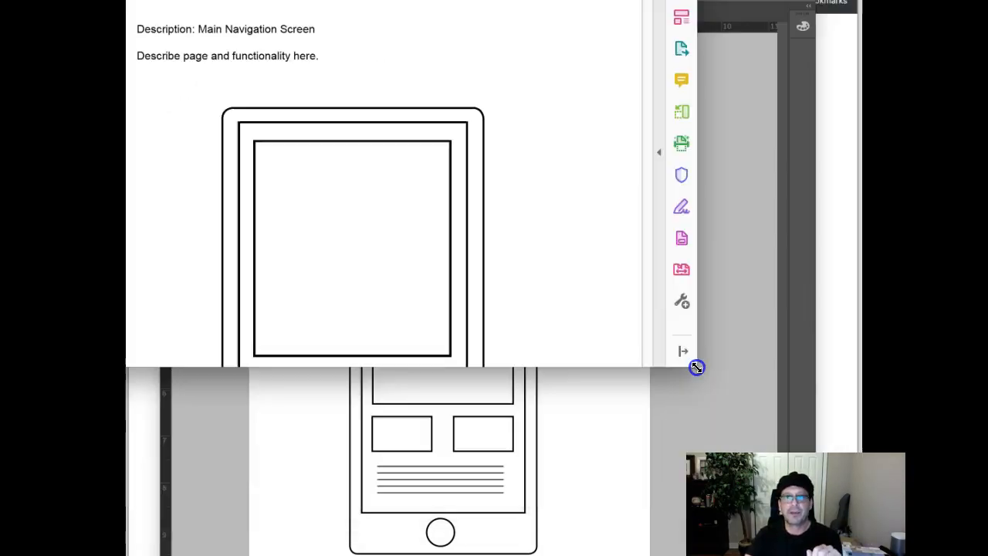
{"action": "left_click_drag", "start_coordinate": [460, 2], "coordinate": [540, 74]}
{"action": "scroll", "coordinate": [582, 88], "scroll_direction": "down", "scroll_amount": 1}
{"action": "left_click", "coordinate": [506, 2]}
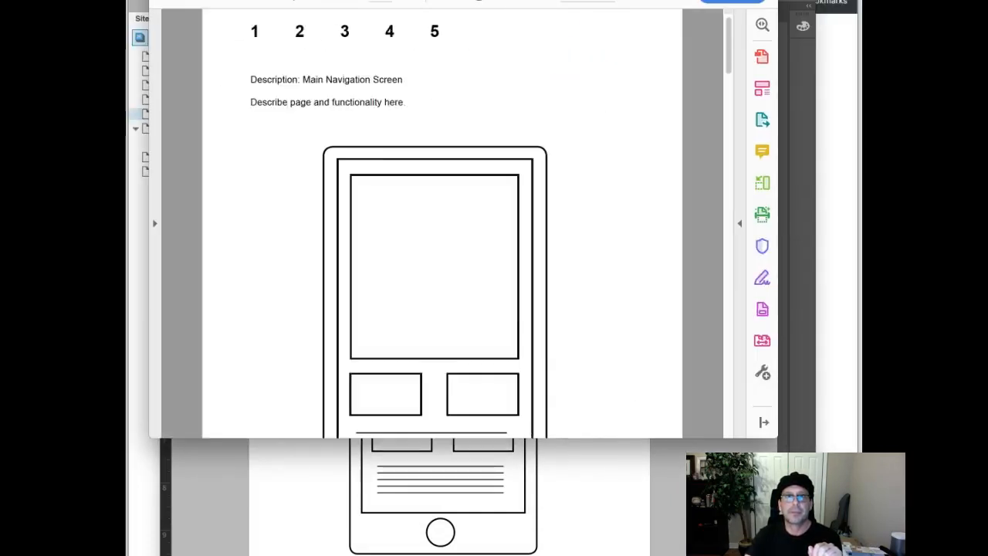
{"action": "left_click", "coordinate": [506, 2]}
{"action": "left_click", "coordinate": [505, 1]}
{"action": "left_click", "coordinate": [505, 1]}
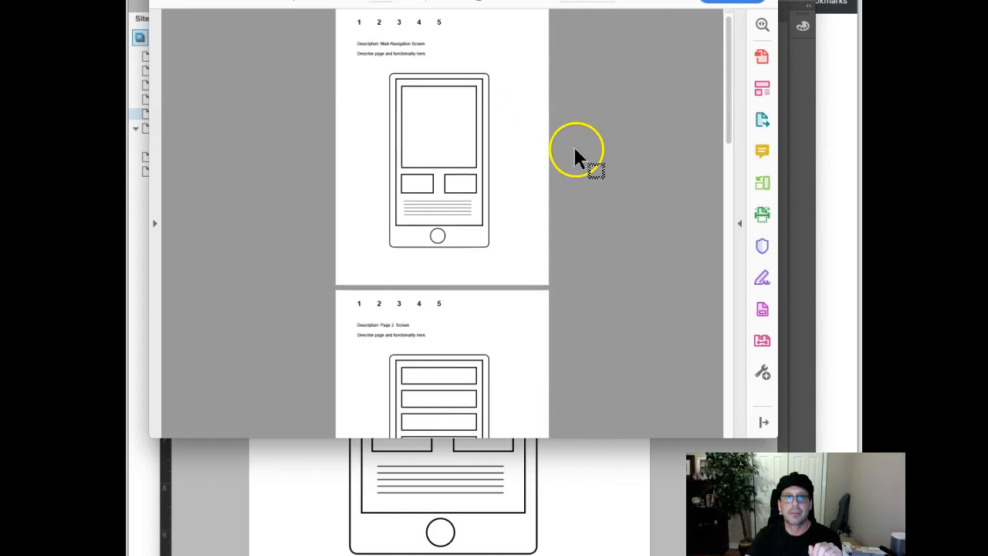
{"action": "left_click", "coordinate": [529, 2]}
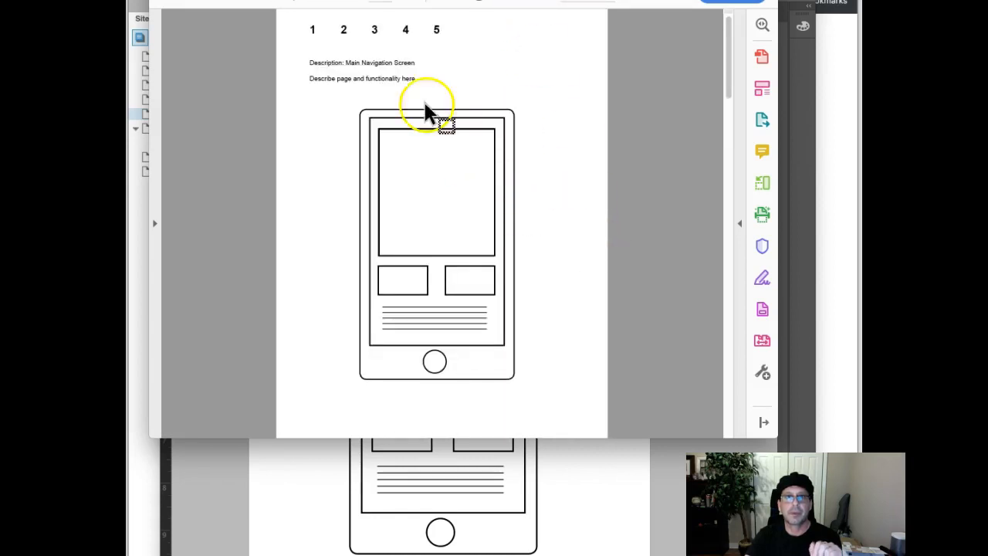
- Test the page links 2, 3, 4, 5 and 1 in the exported PDF and return to the InDesign document
{"action": "left_click", "coordinate": [344, 30]}
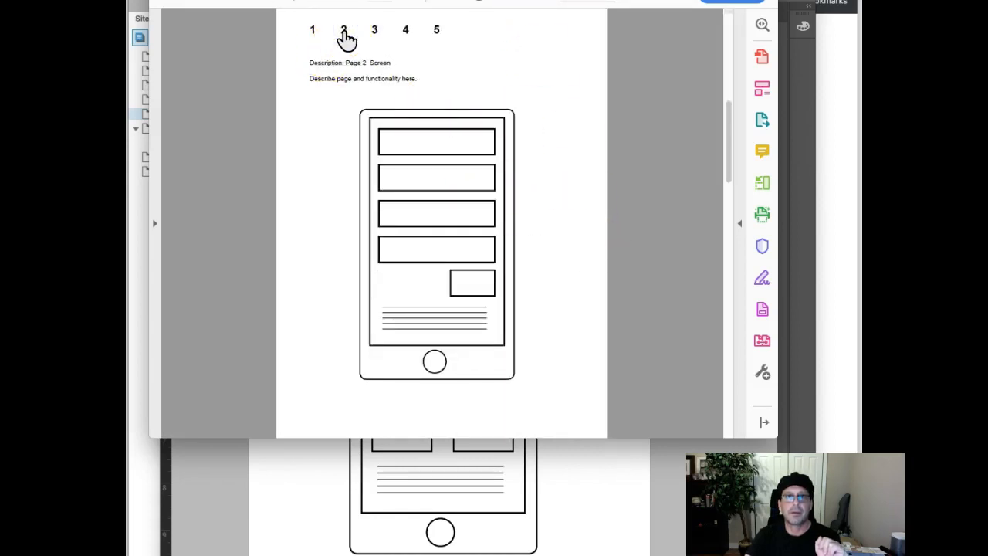
{"action": "left_click", "coordinate": [376, 30]}
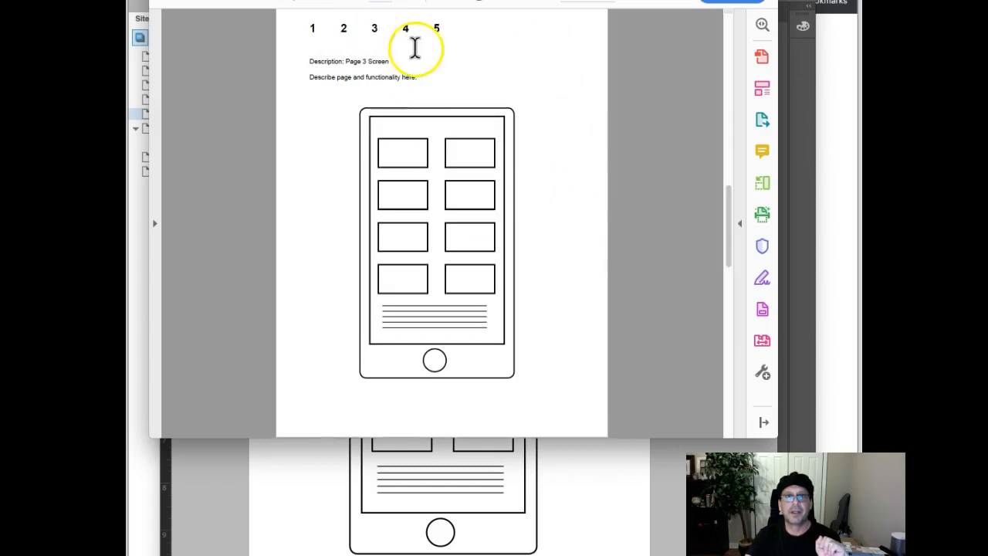
{"action": "left_click", "coordinate": [407, 31]}
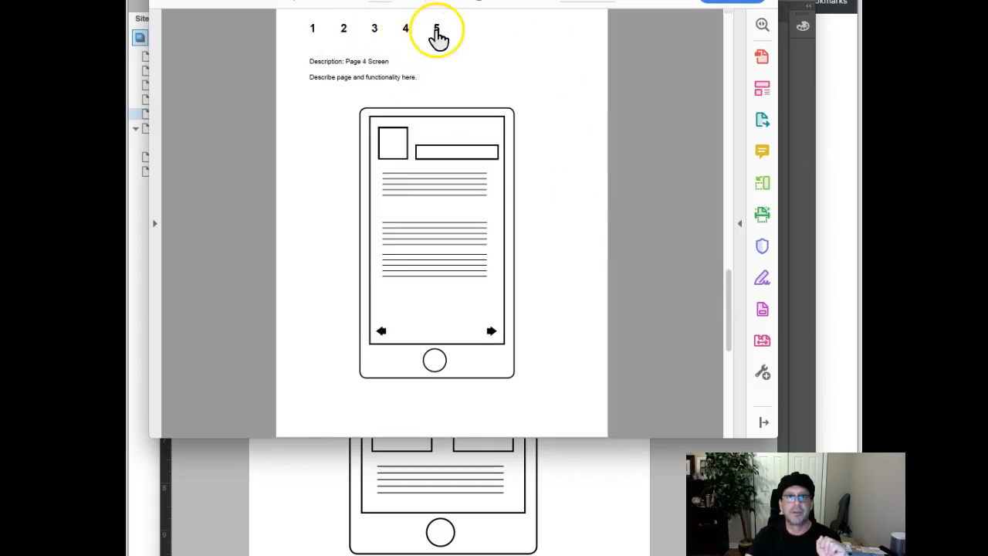
{"action": "left_click", "coordinate": [437, 29]}
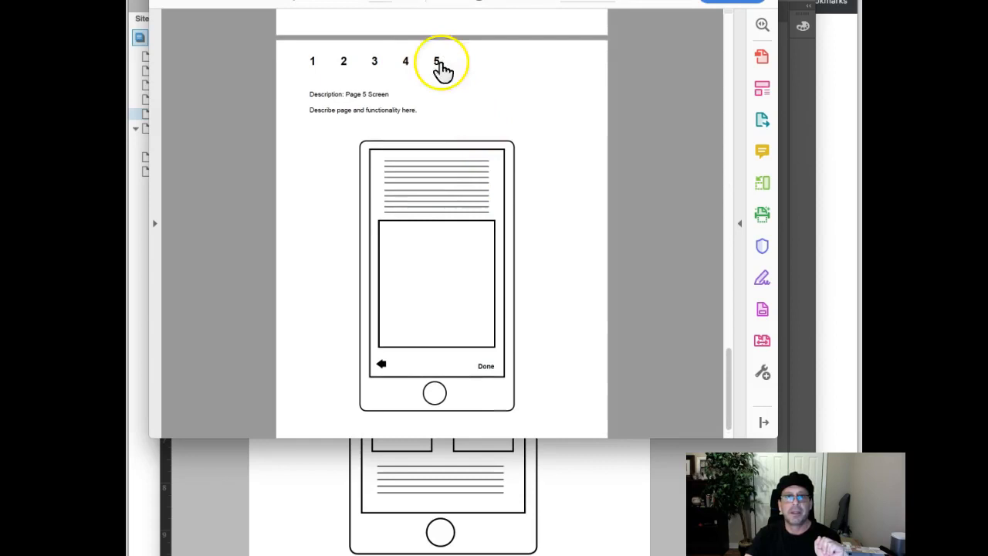
{"action": "left_click", "coordinate": [311, 61]}
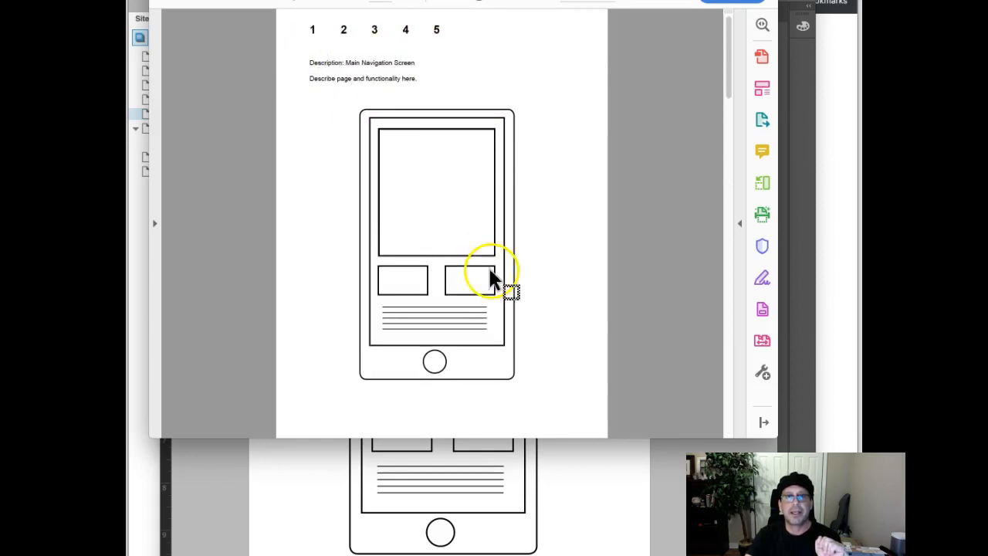
{"action": "key", "text": "super+Tab"}
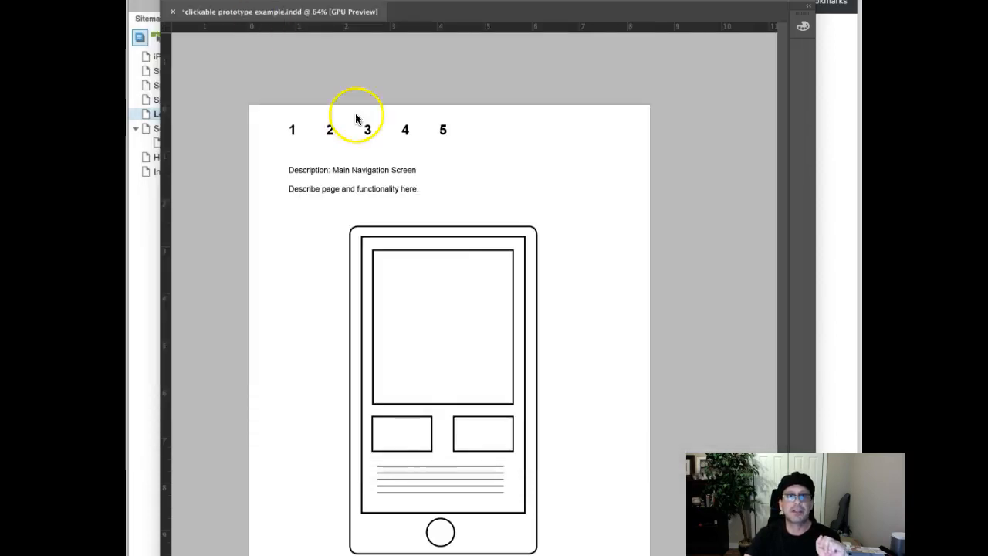
{"action": "scroll", "coordinate": [503, 229], "scroll_direction": "down", "scroll_amount": 3}
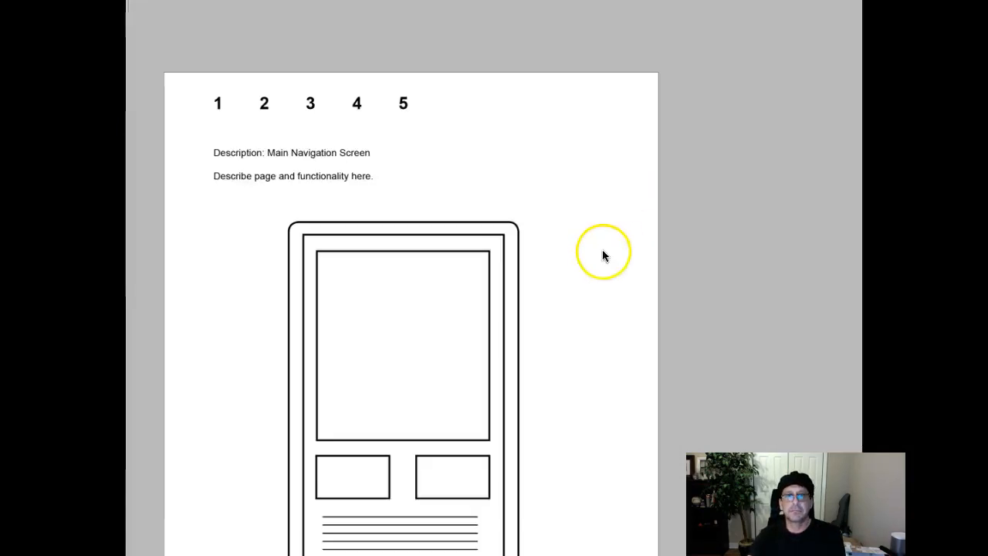
{"action": "scroll", "coordinate": [615, 258], "scroll_direction": "down", "scroll_amount": 3}
{"action": "scroll", "coordinate": [616, 258], "scroll_direction": "up", "scroll_amount": 3}
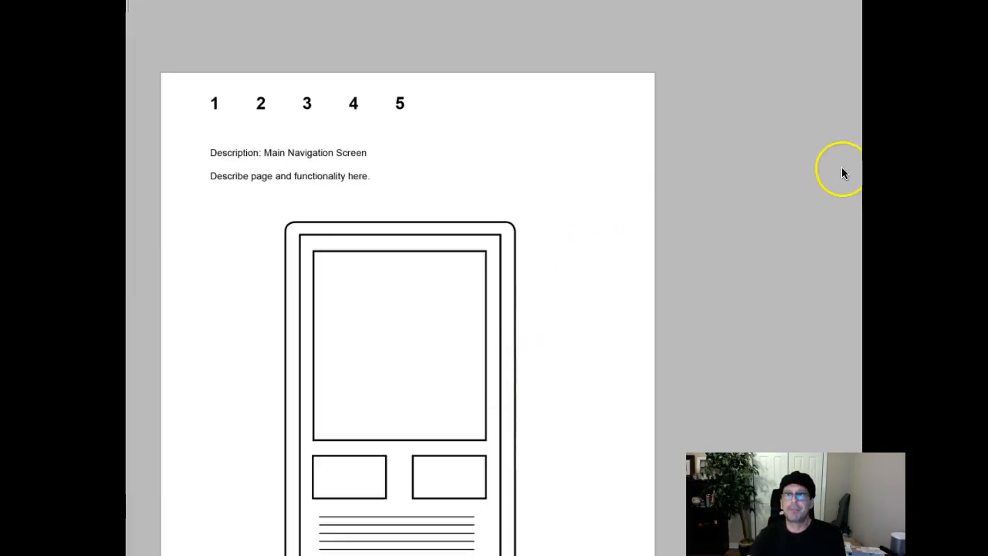
{"action": "scroll", "coordinate": [531, 233], "scroll_direction": "down", "scroll_amount": 1}
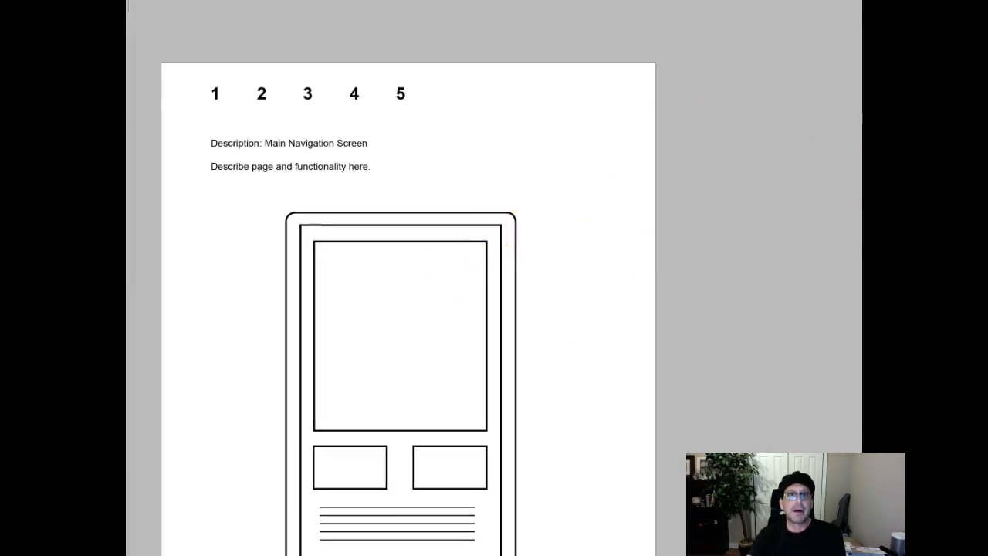
- Switch to the browser's CarSeat ABC prototype and follow the purple-highlighted hotspot on the car seat image of screen 6/10
{"action": "key", "text": "ctrl+Up"}
{"action": "left_click", "coordinate": [814, 155]}
{"action": "key", "text": "ctrl+Up"}
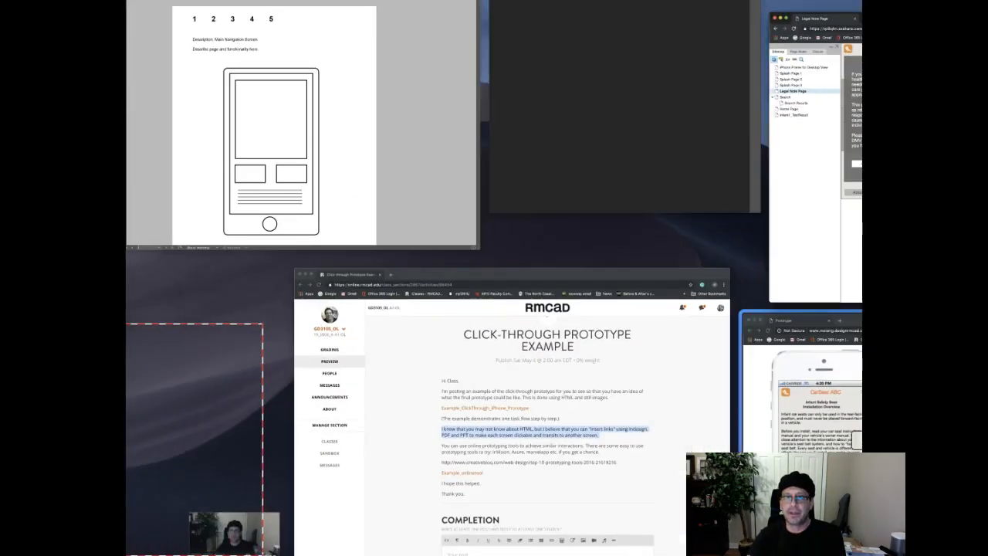
{"action": "left_click", "coordinate": [728, 386]}
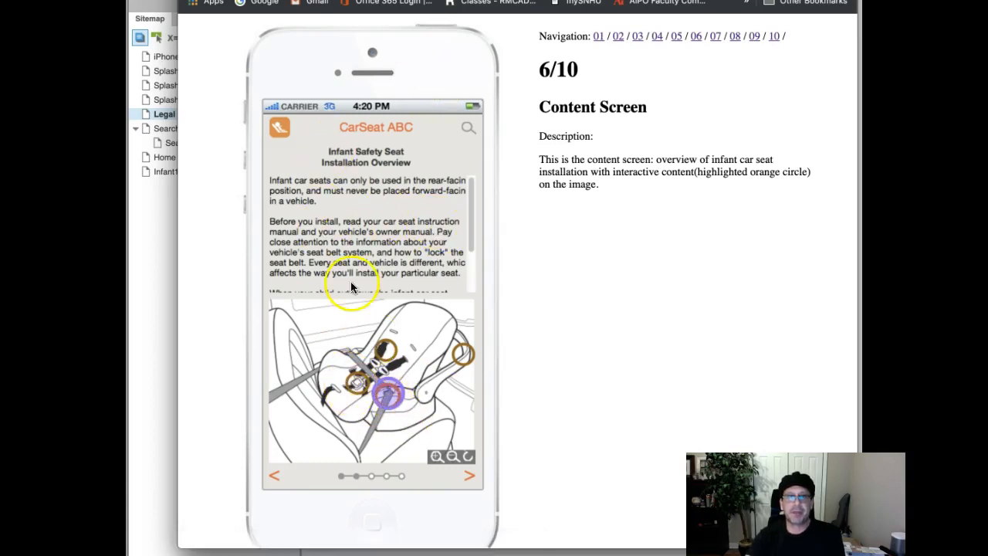
{"action": "scroll", "coordinate": [390, 363], "scroll_direction": "down", "scroll_amount": 1}
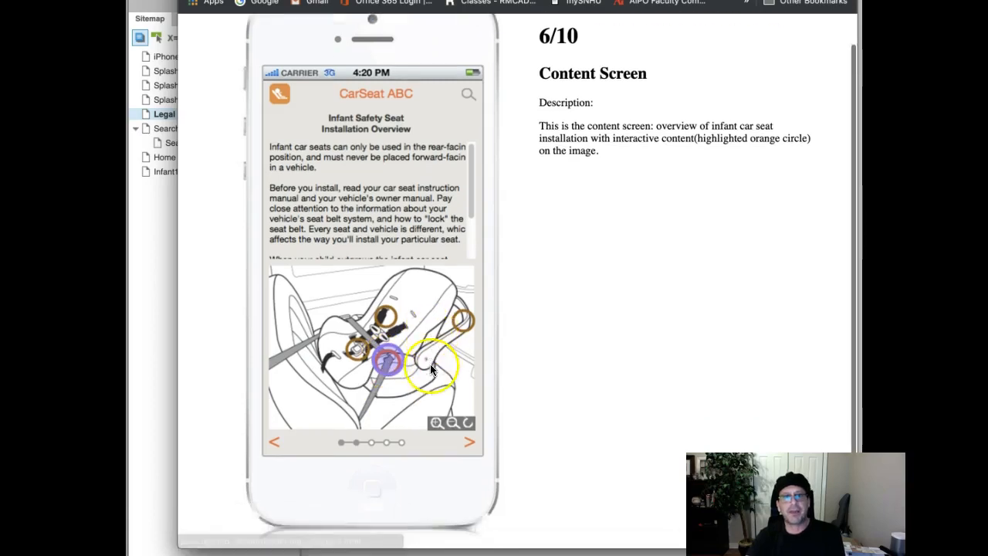
{"action": "left_click", "coordinate": [390, 361]}
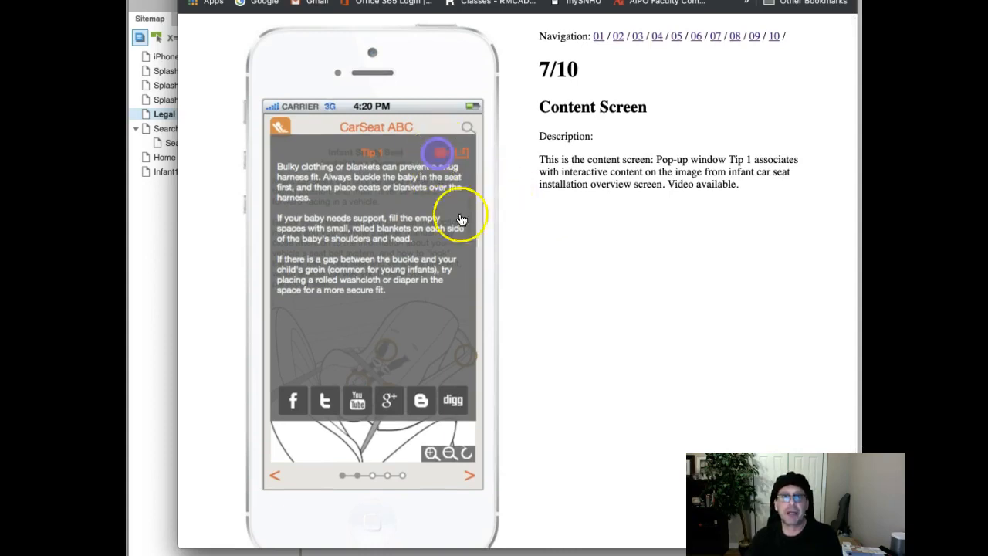
- Switch back to InDesign and examine the Main Navigation Screen and Page 2 Screen wireframes for clickable elements
{"action": "key", "text": "ctrl+Up"}
{"action": "left_click", "coordinate": [441, 239]}
{"action": "scroll", "coordinate": [472, 265], "scroll_direction": "down", "scroll_amount": 8}
{"action": "scroll", "coordinate": [504, 319], "scroll_direction": "up", "scroll_amount": 7}
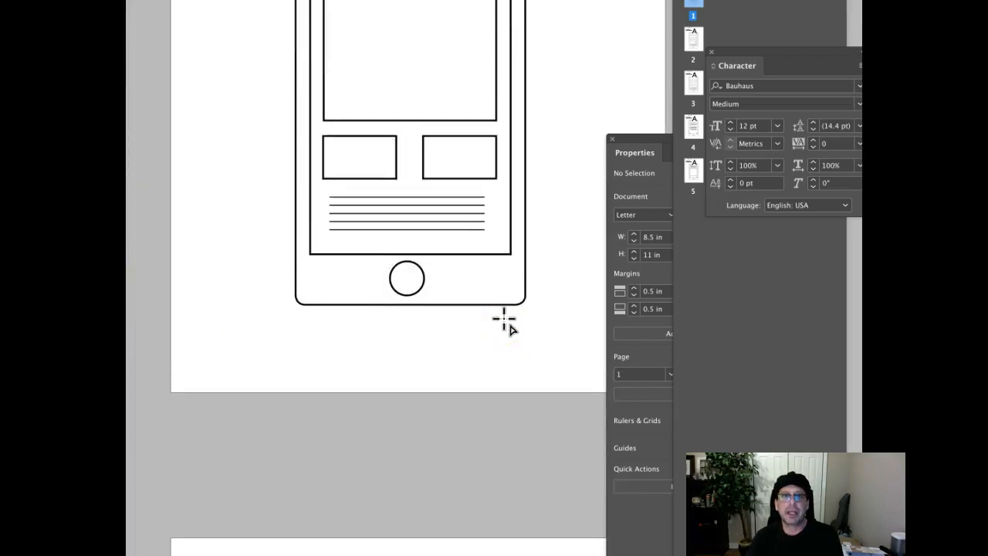
{"action": "scroll", "coordinate": [504, 319], "scroll_direction": "down", "scroll_amount": 11}
{"action": "scroll", "coordinate": [504, 319], "scroll_direction": "up", "scroll_amount": 3}
{"action": "scroll", "coordinate": [504, 319], "scroll_direction": "up", "scroll_amount": 10}
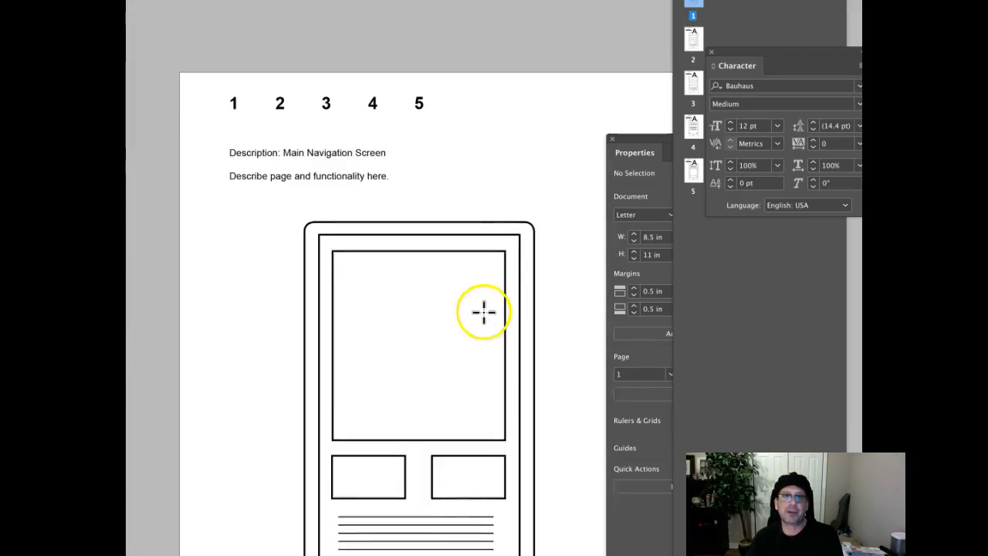
{"action": "scroll", "coordinate": [532, 322], "scroll_direction": "down", "scroll_amount": 4}
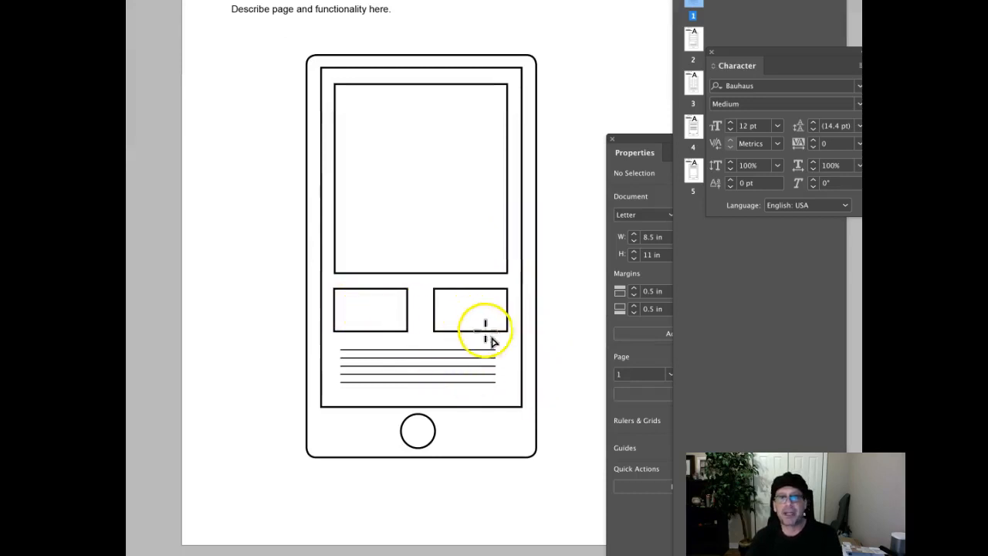
{"action": "scroll", "coordinate": [545, 227], "scroll_direction": "down", "scroll_amount": 4}
{"action": "scroll", "coordinate": [545, 226], "scroll_direction": "up", "scroll_amount": 8}
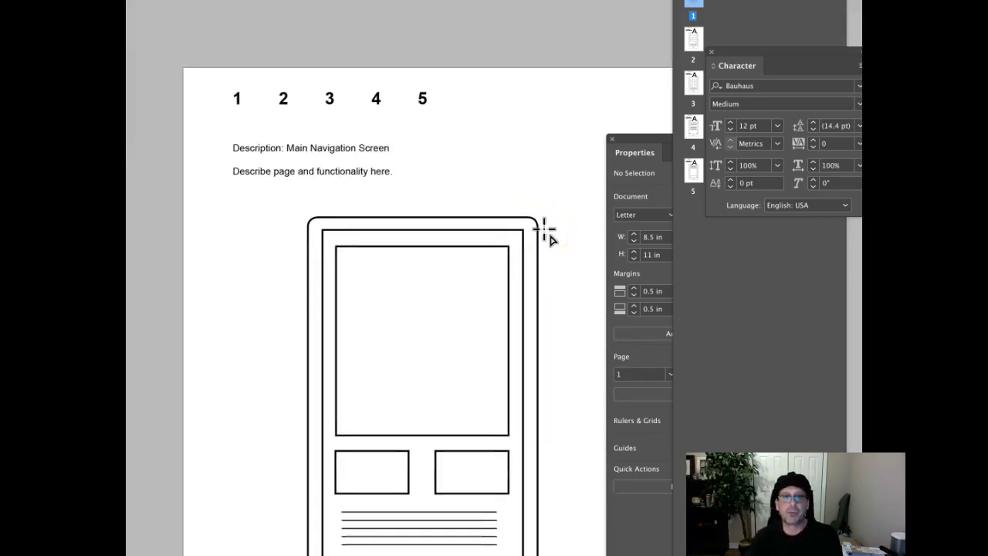
{"action": "scroll", "coordinate": [512, 188], "scroll_direction": "down", "scroll_amount": 7}
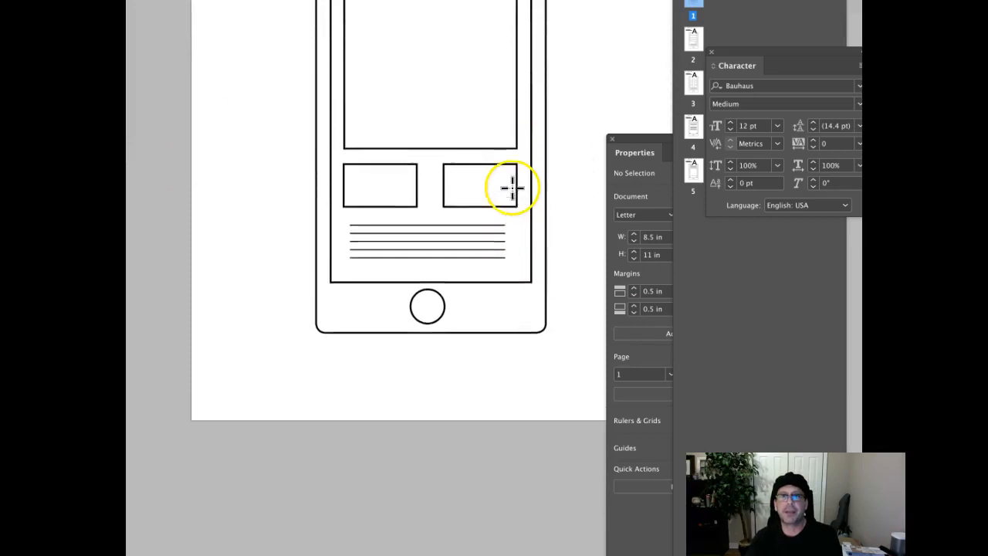
{"action": "scroll", "coordinate": [512, 186], "scroll_direction": "up", "scroll_amount": 1}
{"action": "scroll", "coordinate": [480, 217], "scroll_direction": "down", "scroll_amount": 14}
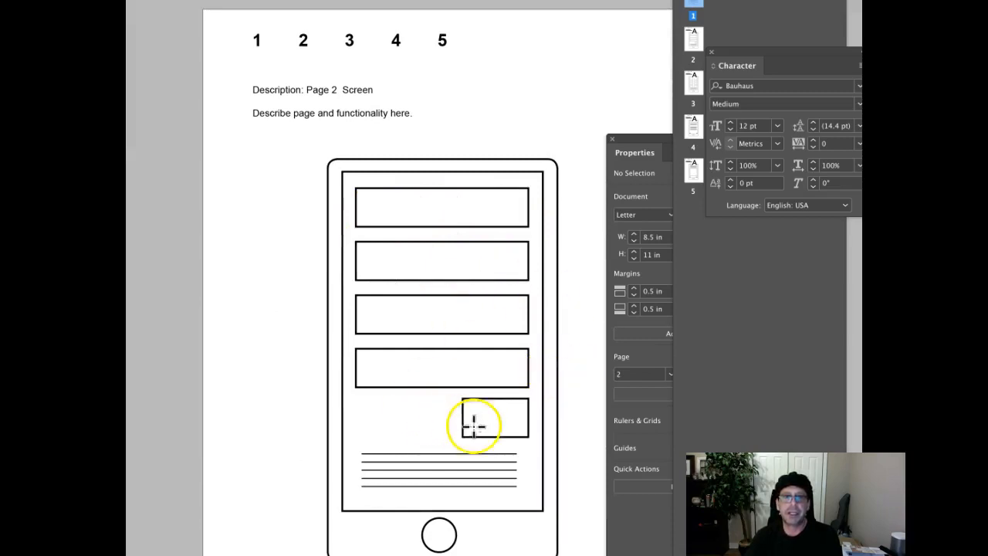
{"action": "scroll", "coordinate": [525, 427], "scroll_direction": "up", "scroll_amount": 15}
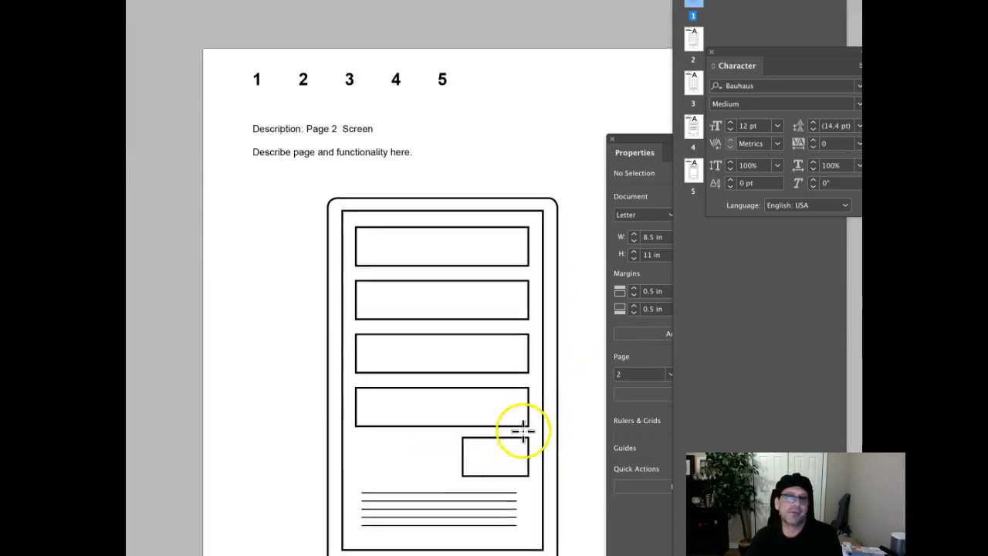
{"action": "scroll", "coordinate": [514, 424], "scroll_direction": "up", "scroll_amount": 5}
{"action": "scroll", "coordinate": [514, 425], "scroll_direction": "down", "scroll_amount": 10}
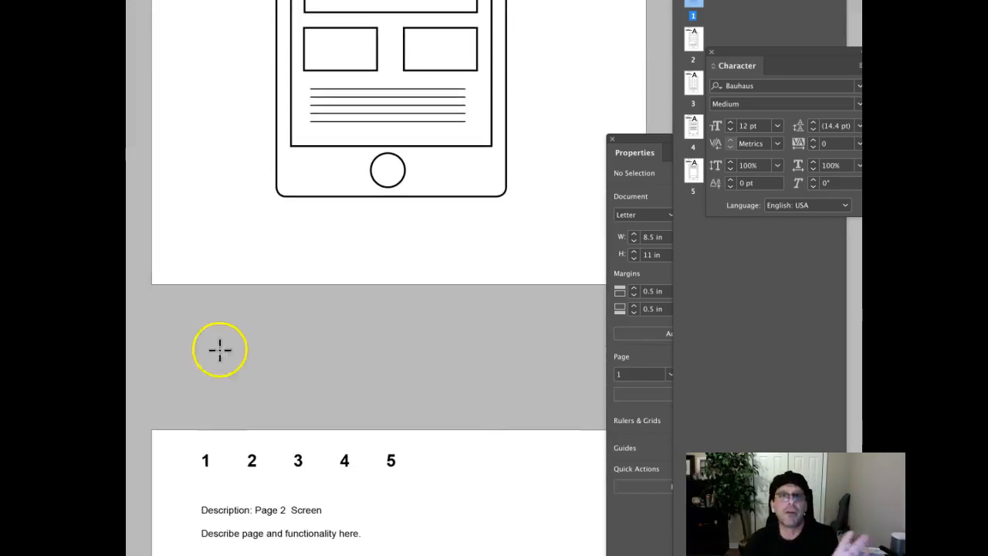
{"action": "scroll", "coordinate": [381, 214], "scroll_direction": "up", "scroll_amount": 5}
{"action": "scroll", "coordinate": [462, 264], "scroll_direction": "up", "scroll_amount": 3}
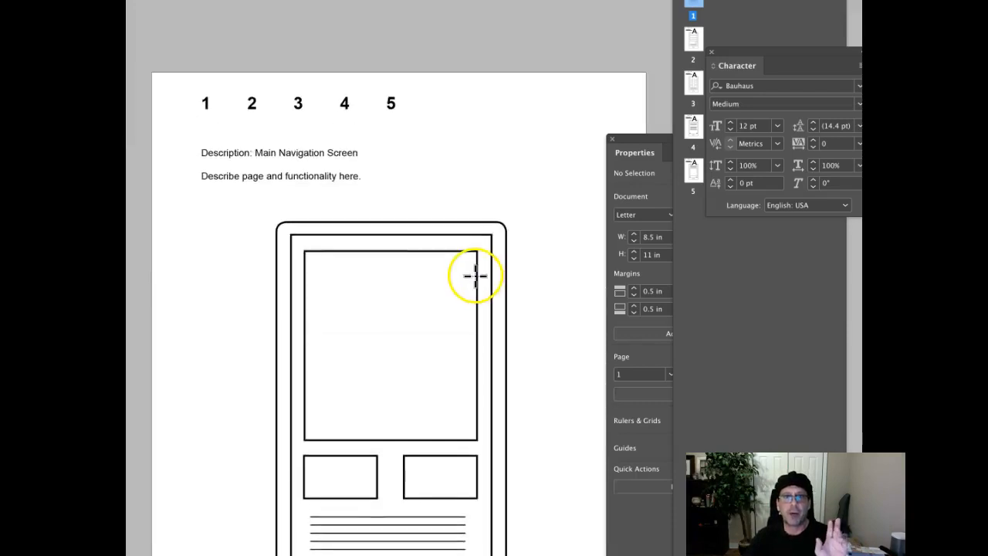
{"action": "scroll", "coordinate": [475, 276], "scroll_direction": "down", "scroll_amount": 2}
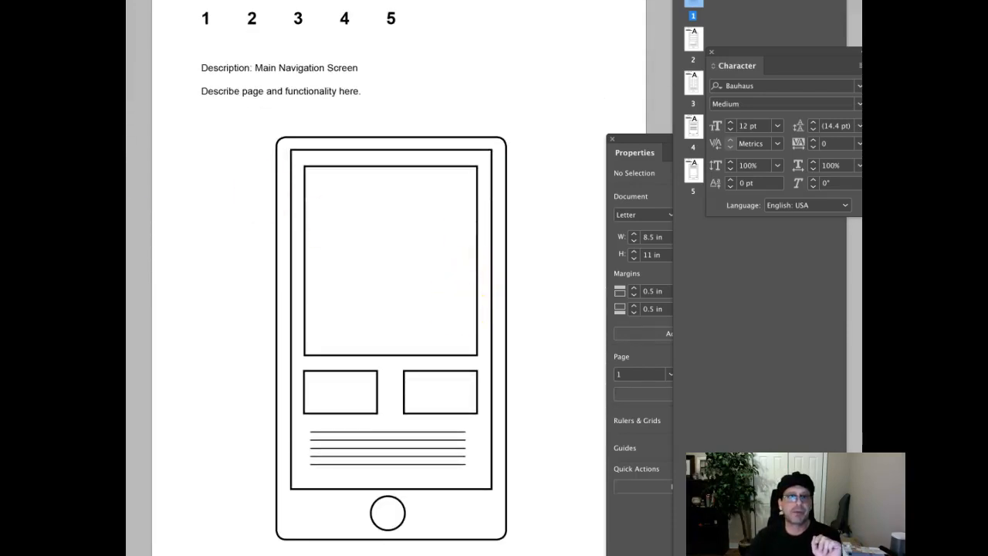
{"action": "left_click_drag", "start_coordinate": [127, 48], "coordinate": [185, 159]}
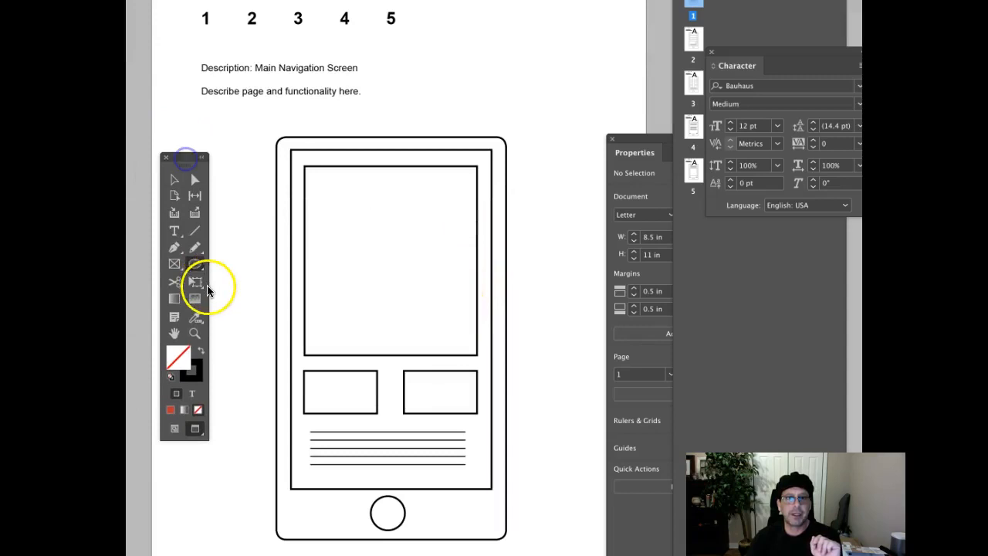
{"action": "left_click", "coordinate": [195, 263]}
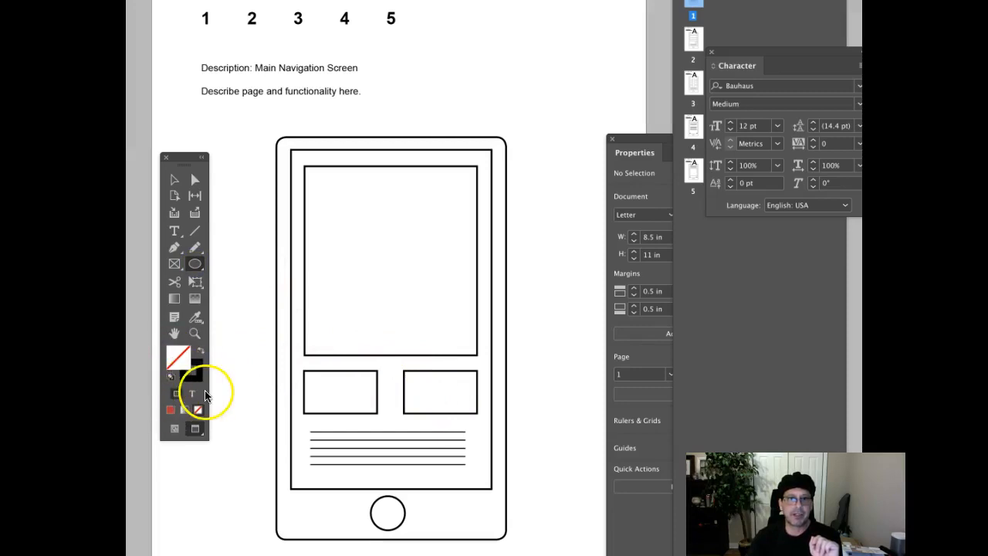
{"action": "left_click", "coordinate": [173, 410]}
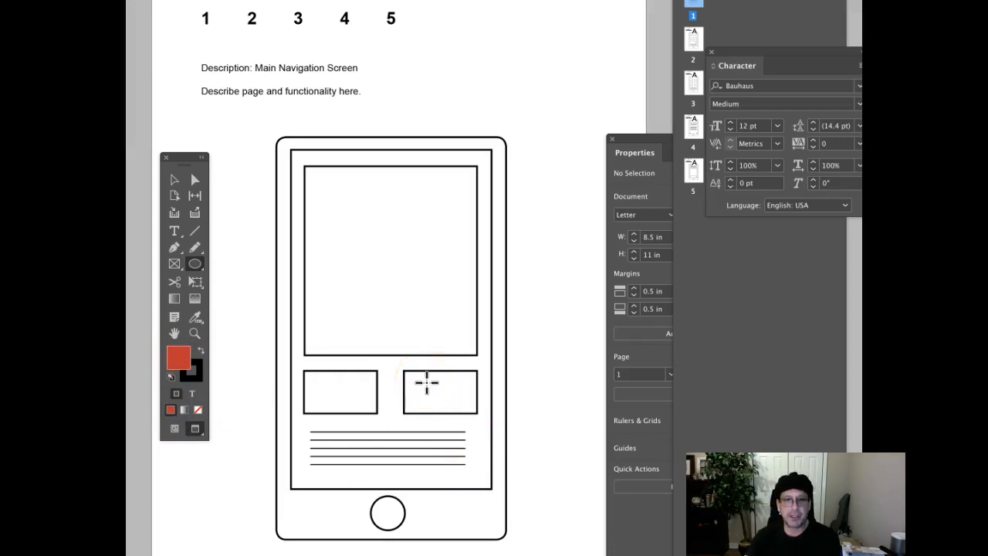
{"action": "left_click_drag", "start_coordinate": [424, 376], "coordinate": [463, 410]}
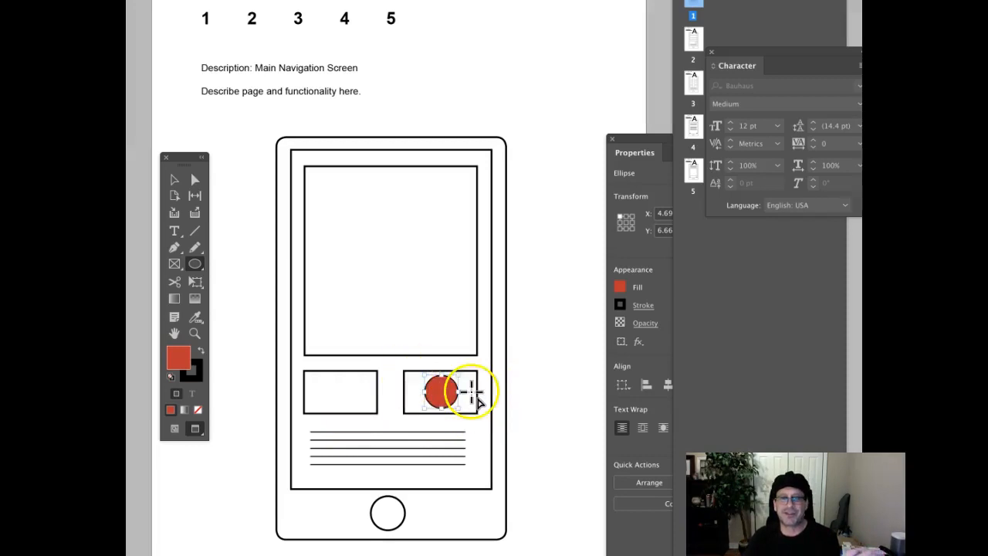
- Reduce the red circle's opacity to 29%
{"action": "scroll", "coordinate": [475, 395], "scroll_direction": "down", "scroll_amount": 1}
{"action": "scroll", "coordinate": [528, 403], "scroll_direction": "down", "scroll_amount": 3}
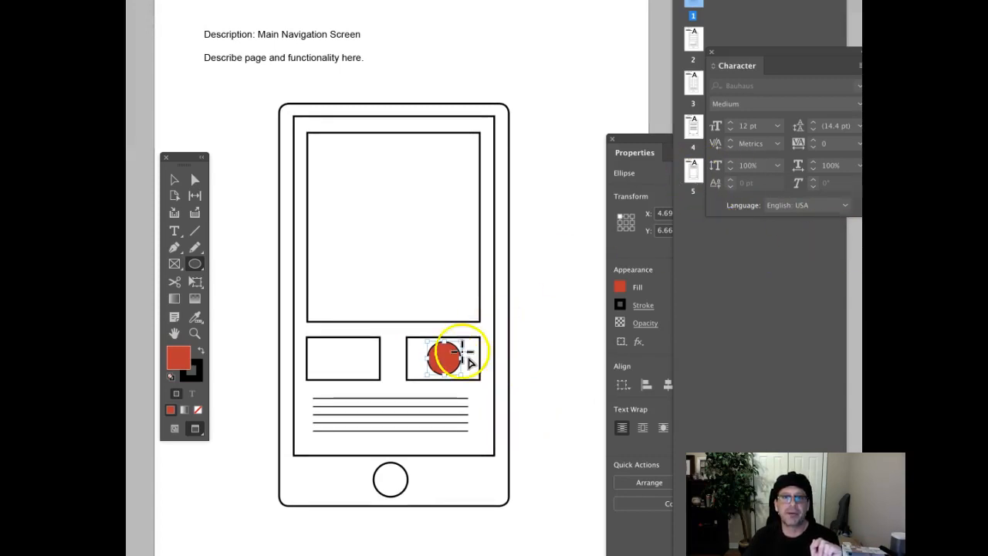
{"action": "left_click", "coordinate": [640, 139]}
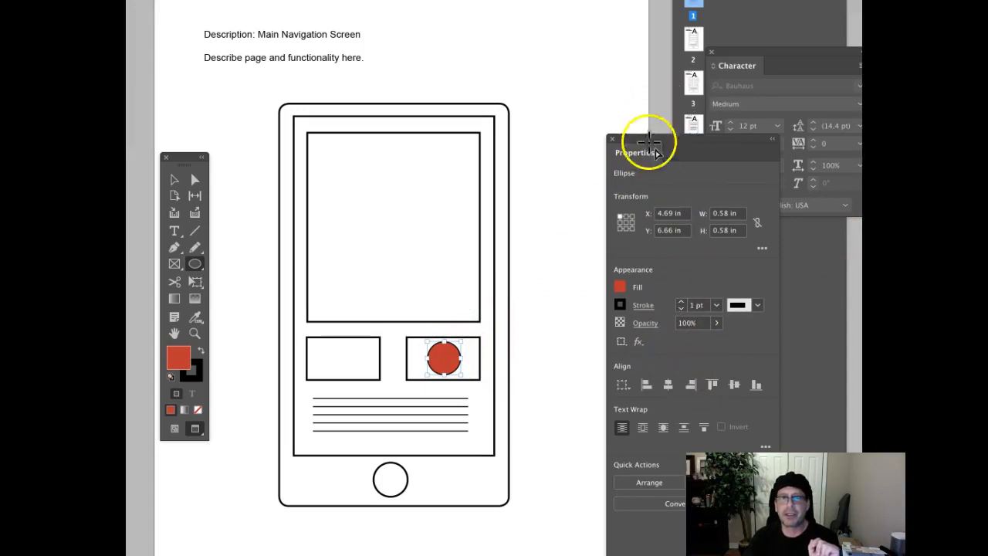
{"action": "left_click_drag", "start_coordinate": [644, 141], "coordinate": [661, 88]}
{"action": "left_click", "coordinate": [730, 269]}
{"action": "left_click_drag", "start_coordinate": [732, 288], "coordinate": [680, 287]}
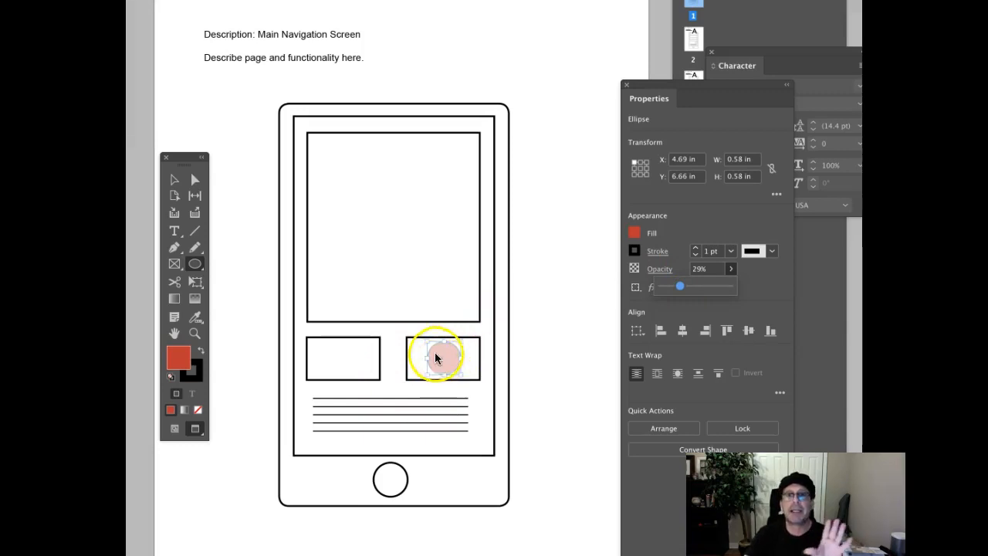
- Look at the CarSeat ABC example prototype in the browser and return to the InDesign document
{"action": "key", "text": "ctrl+Up"}
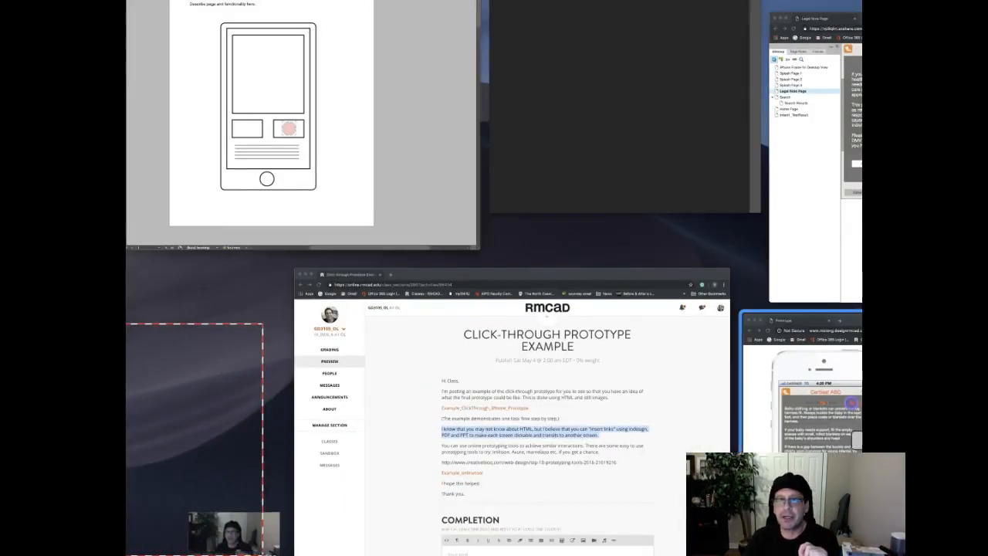
{"action": "left_click", "coordinate": [840, 403]}
{"action": "key", "text": "ctrl+Up"}
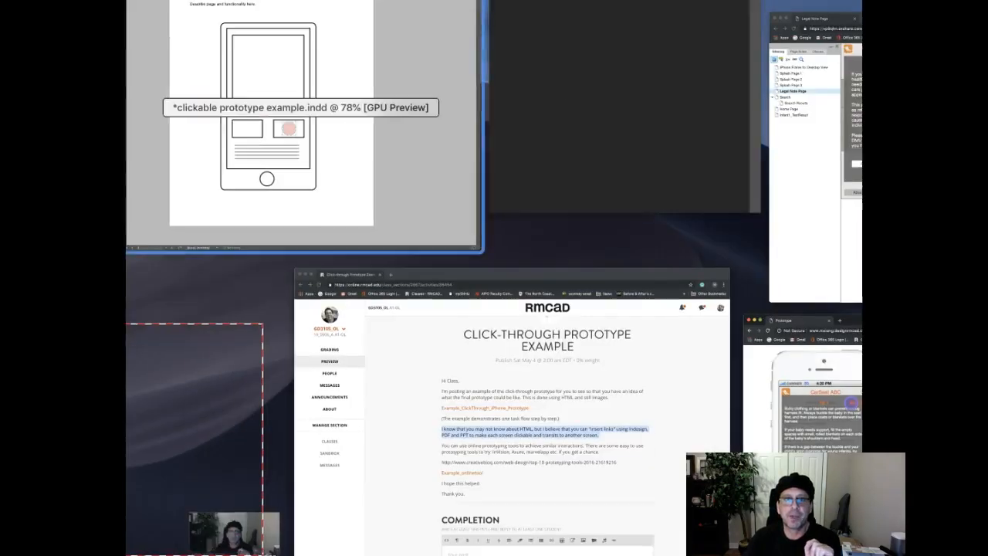
{"action": "left_click", "coordinate": [390, 183]}
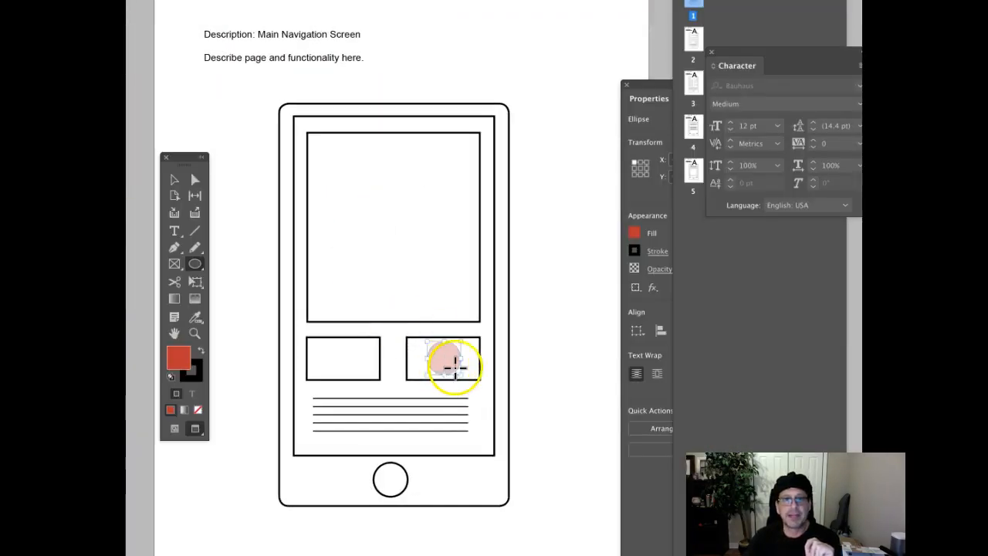
- Add a hyperlink from the translucent red circle to page 2 of the document, with Fixed zoom and an invisible rectangle
{"action": "left_click", "coordinate": [171, 180]}
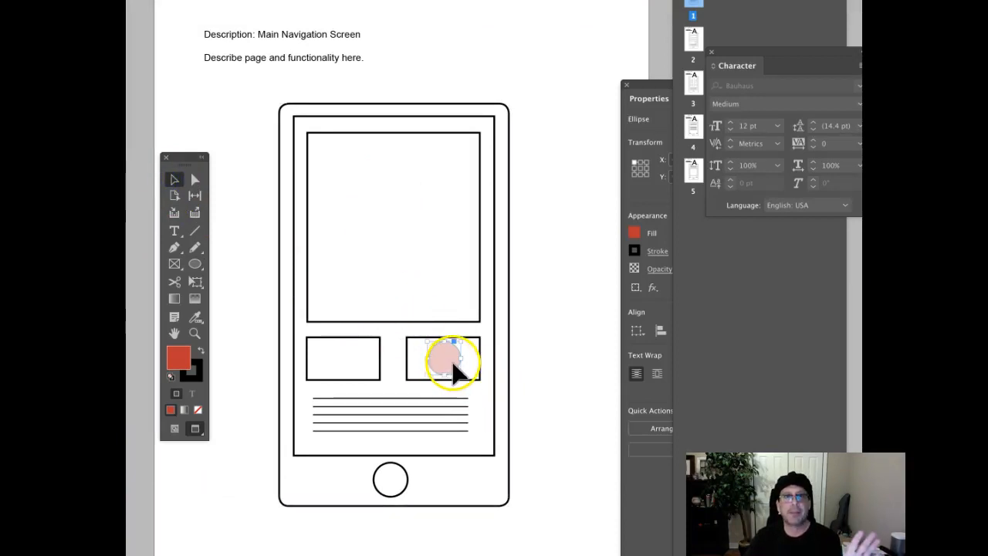
{"action": "scroll", "coordinate": [468, 361], "scroll_direction": "up", "scroll_amount": 3}
{"action": "scroll", "coordinate": [468, 361], "scroll_direction": "down", "scroll_amount": 8}
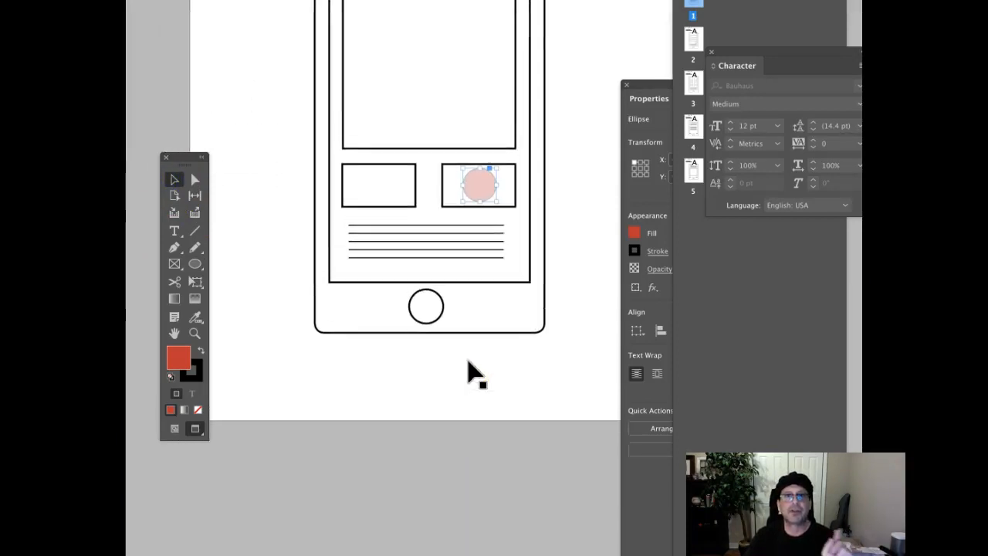
{"action": "scroll", "coordinate": [468, 361], "scroll_direction": "up", "scroll_amount": 3}
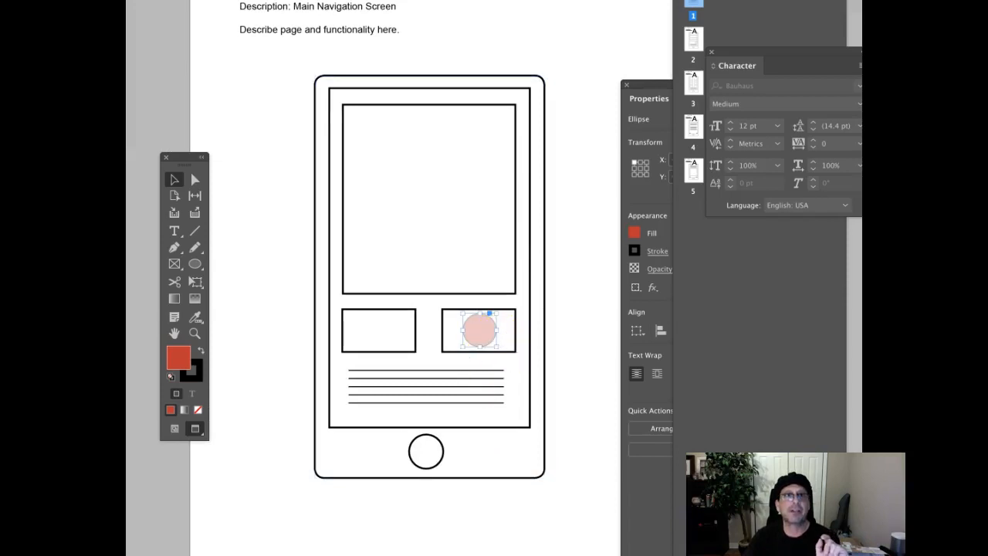
{"action": "mouse_move", "coordinate": [158, 181]}
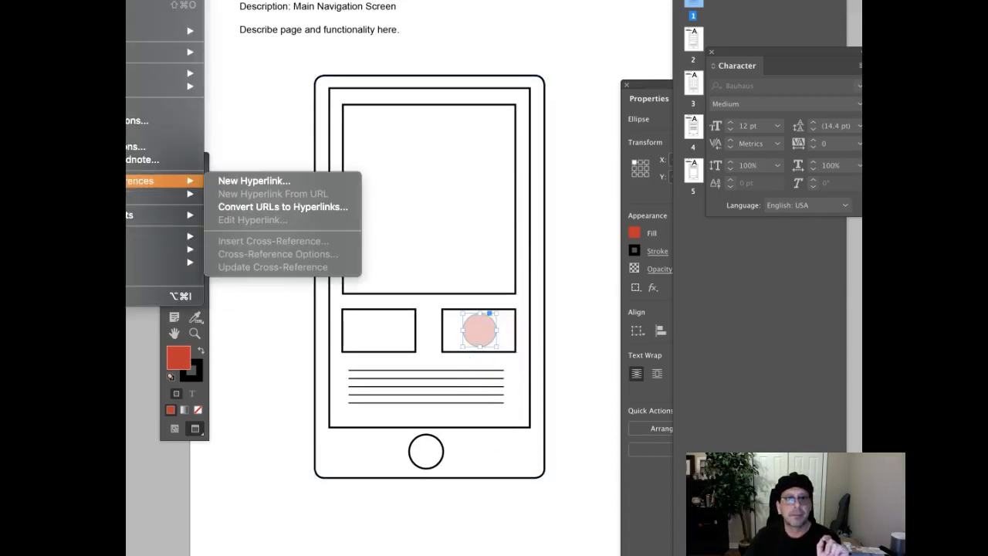
{"action": "left_click", "coordinate": [251, 183]}
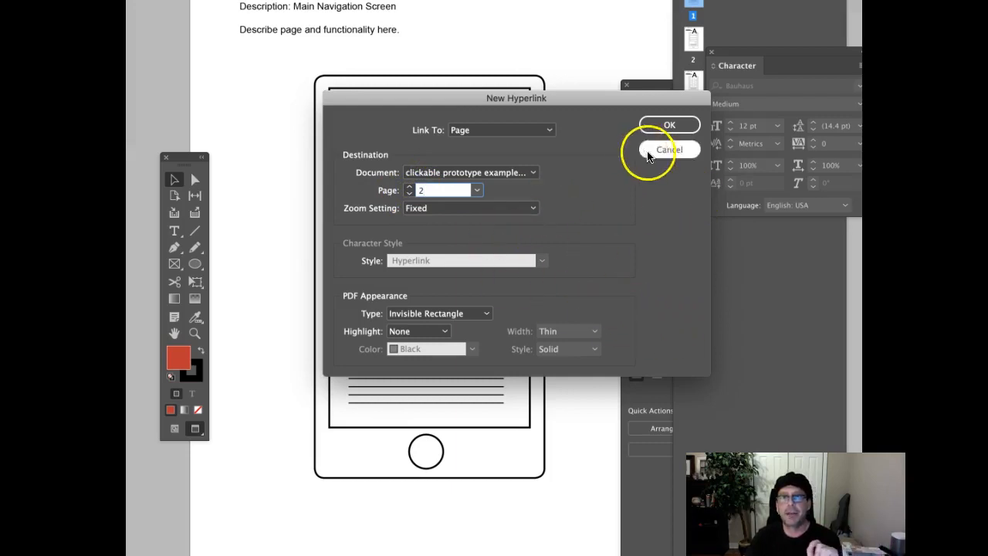
{"action": "left_click", "coordinate": [670, 125]}
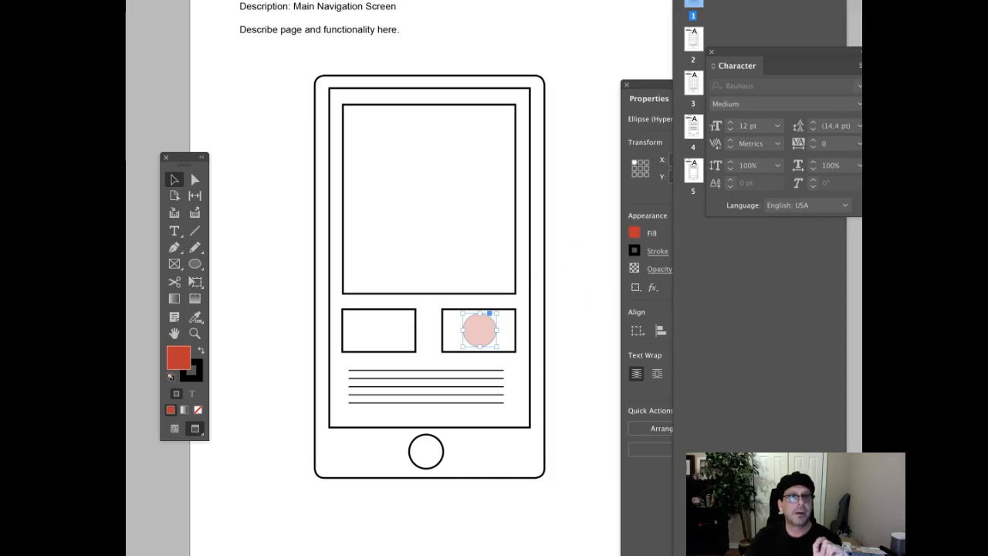
- Export all pages as spreads to an interactive PDF, replacing the existing "clickable prototype example" on the Desktop and viewing it after export
{"action": "key", "text": "super+e"}
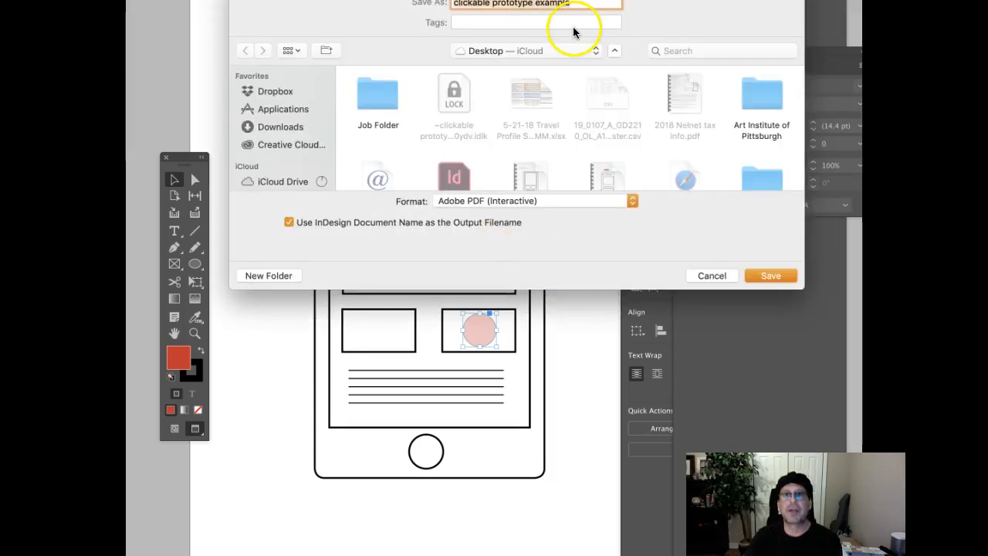
{"action": "left_click", "coordinate": [754, 274]}
{"action": "left_click", "coordinate": [617, 64]}
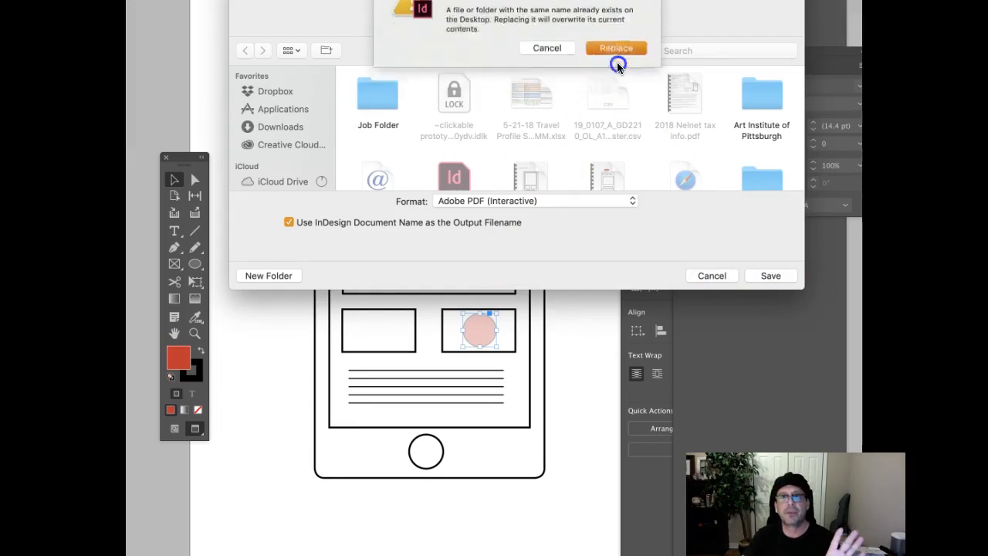
{"action": "left_click", "coordinate": [690, 412]}
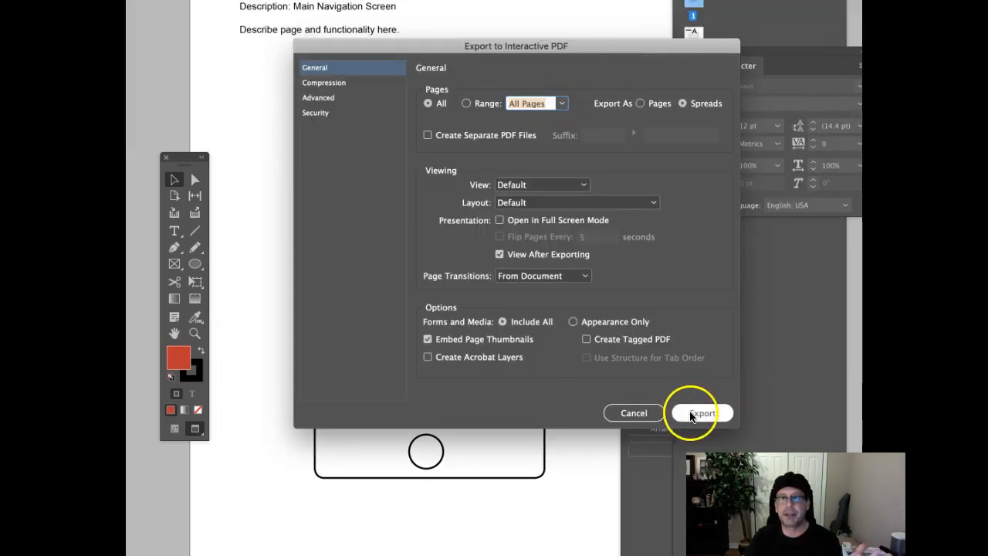
{"action": "left_click", "coordinate": [638, 270]}
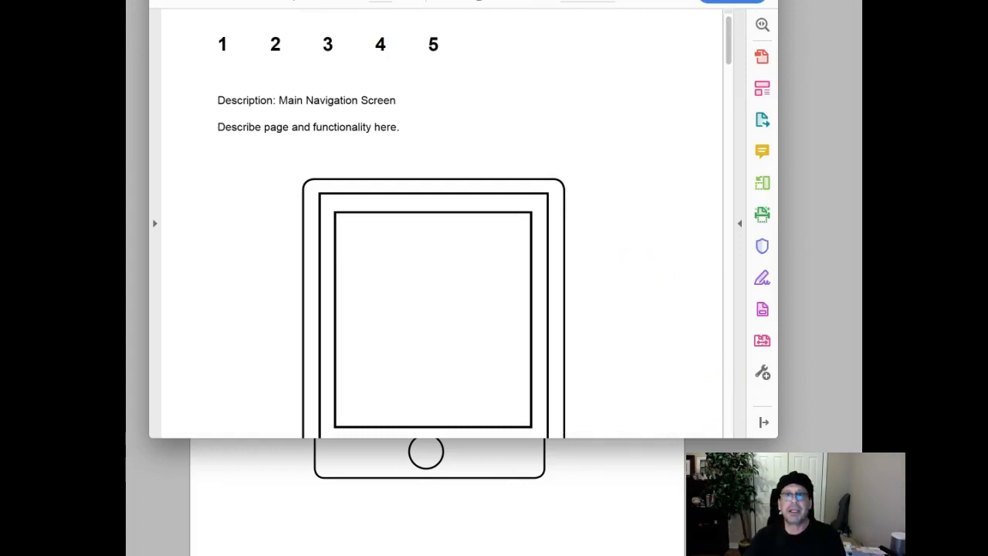
{"action": "key", "text": "super+minus"}
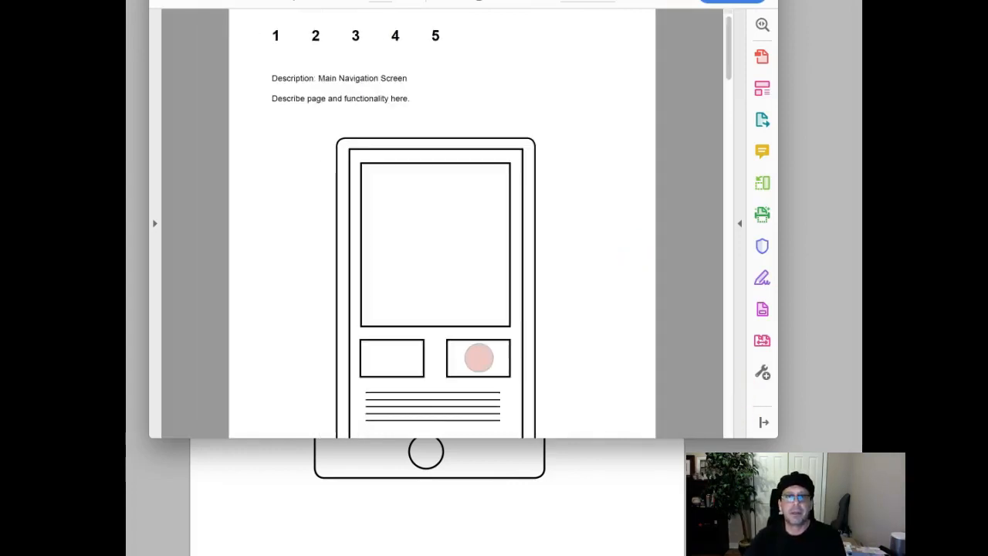
{"action": "key", "text": "super+minus"}
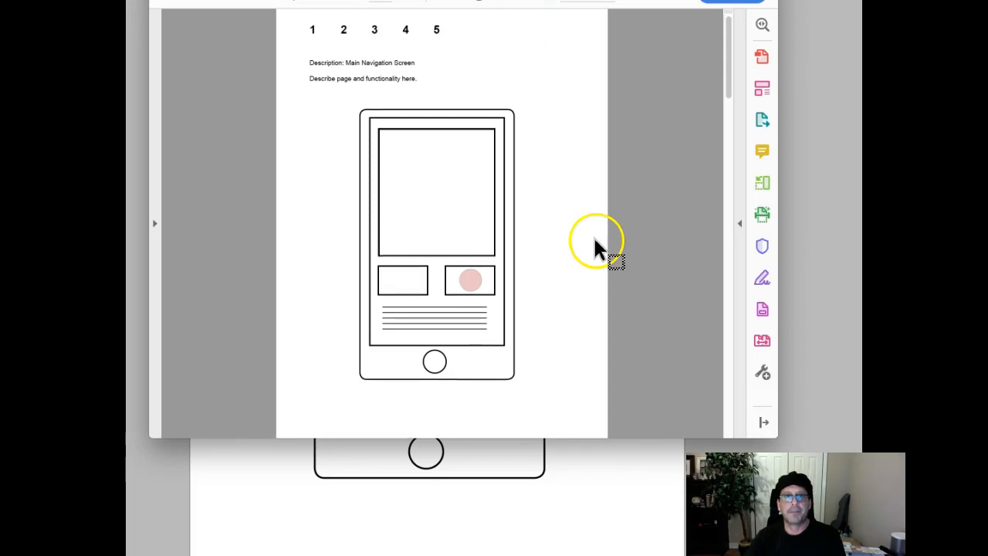
{"action": "scroll", "coordinate": [618, 255], "scroll_direction": "up", "scroll_amount": 1}
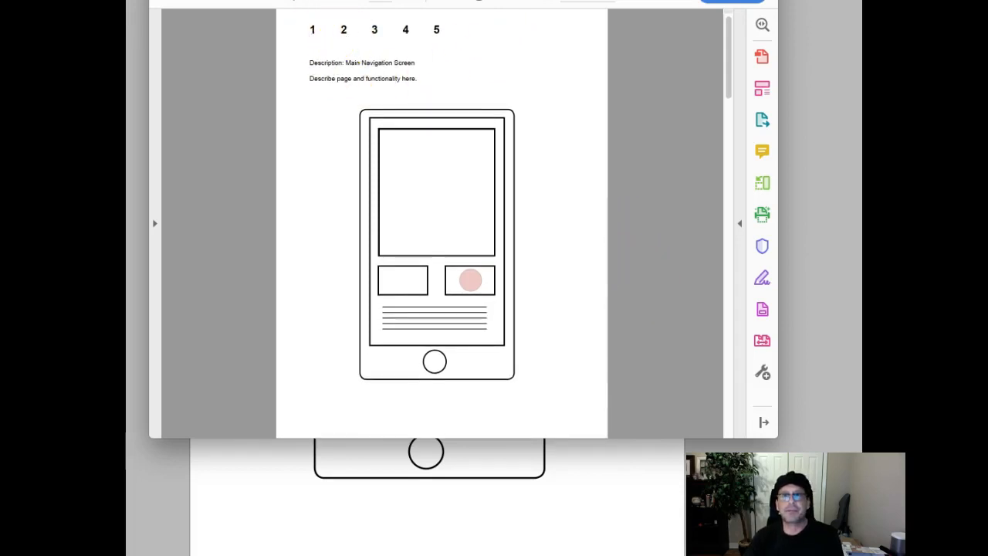
- View the CarSeat ABC sitemap page and the 7/10 Content Screen in the browser, and return to the InDesign document
{"action": "key", "text": "ctrl+Up"}
{"action": "left_click", "coordinate": [840, 203]}
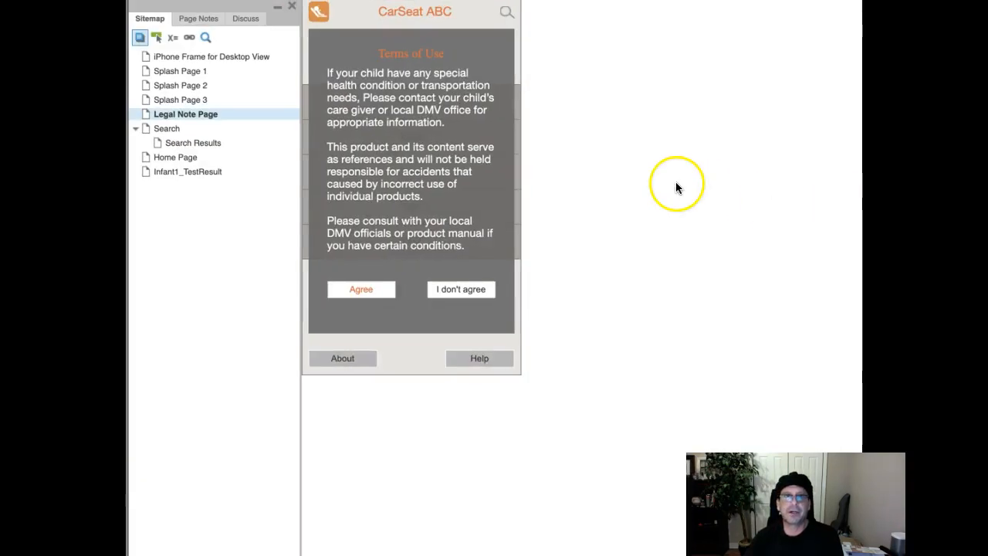
{"action": "key", "text": "ctrl+Up"}
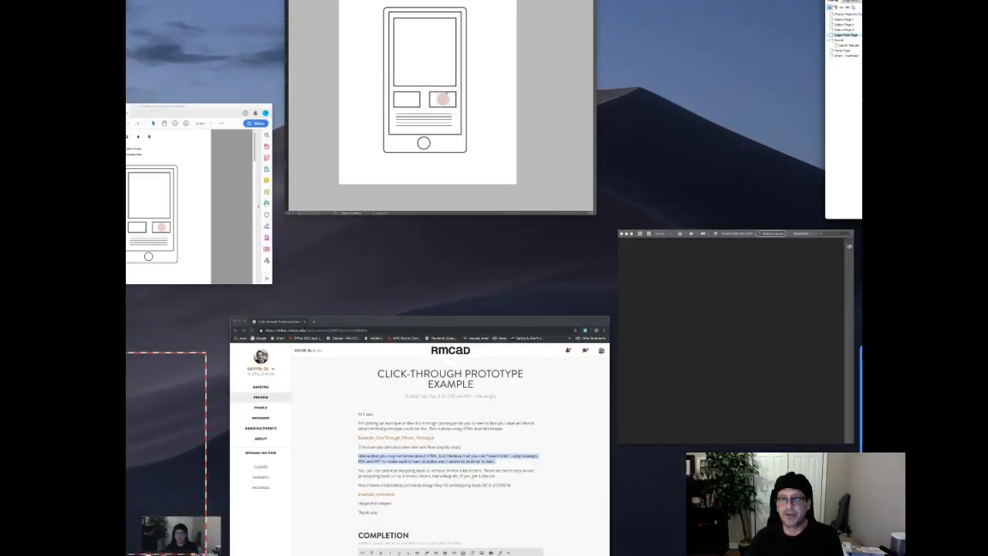
{"action": "left_click", "coordinate": [860, 397]}
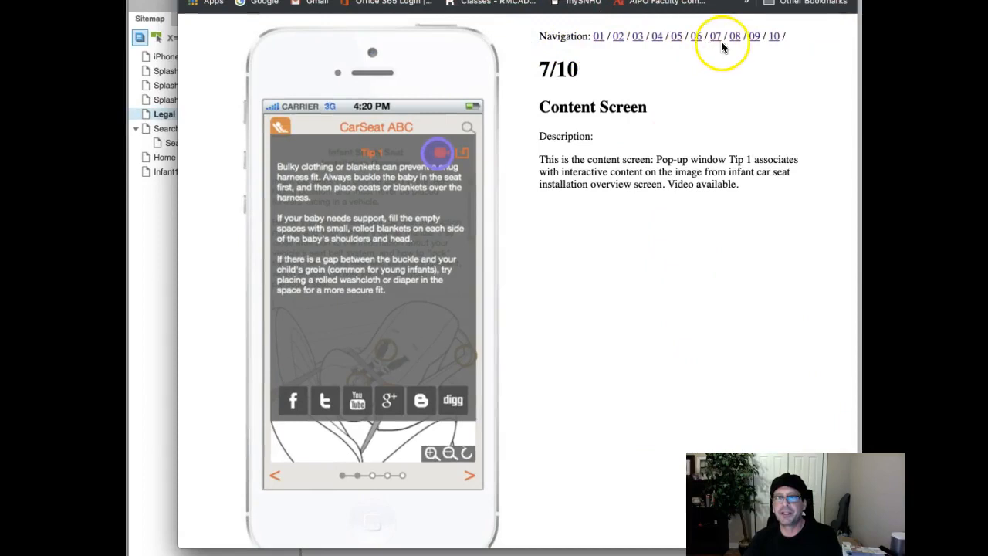
{"action": "key", "text": "ctrl+Up"}
{"action": "left_click", "coordinate": [441, 110]}
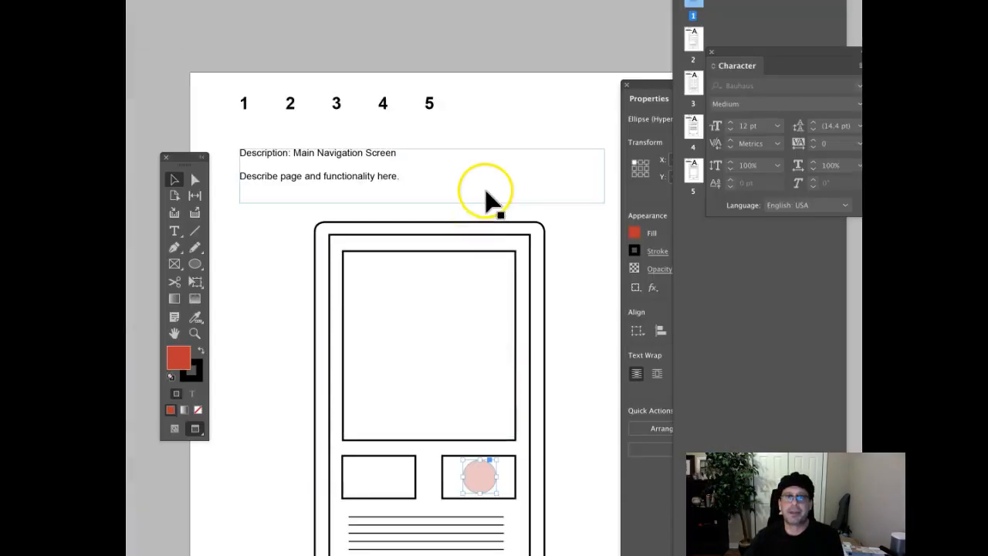
- Switch to the exported PDF and test its page number links 2, 1 and 4, finishing on the Main Navigation Screen
{"action": "key", "text": "ctrl+Up"}
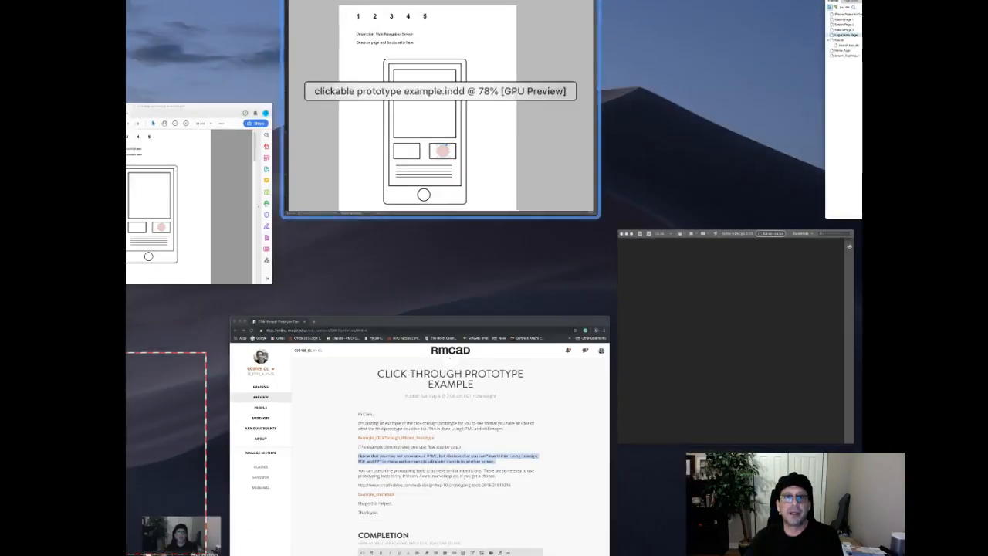
{"action": "left_click", "coordinate": [183, 254]}
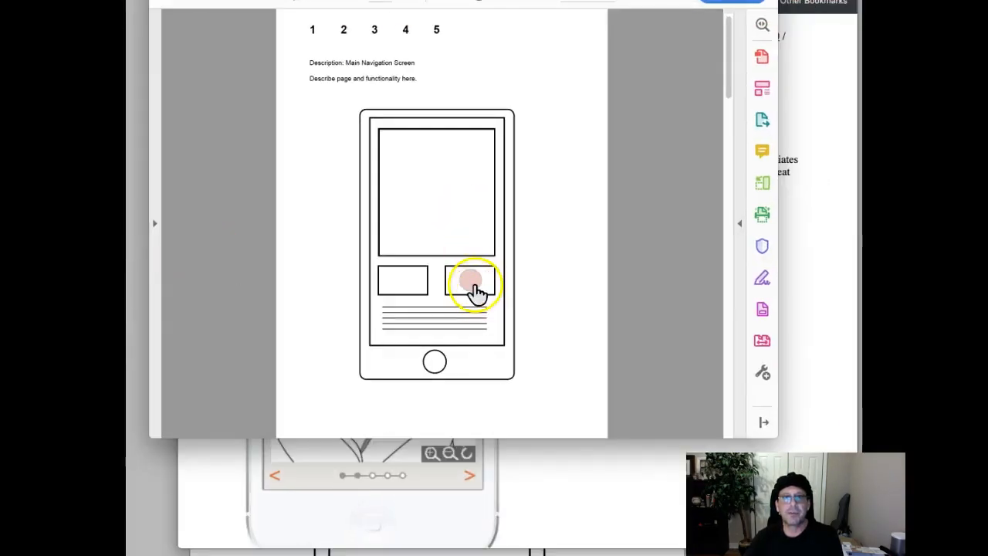
{"action": "left_click", "coordinate": [343, 31]}
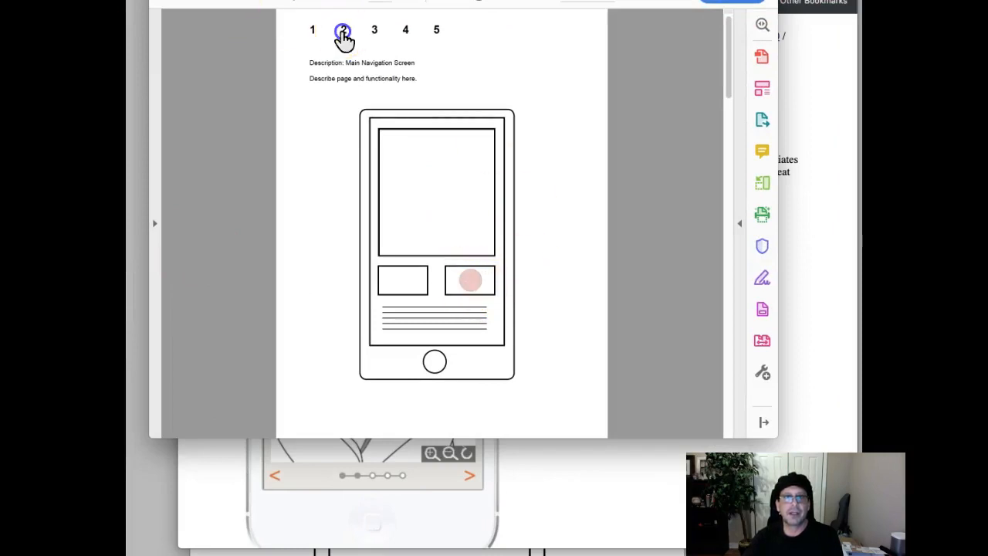
{"action": "left_click", "coordinate": [312, 32]}
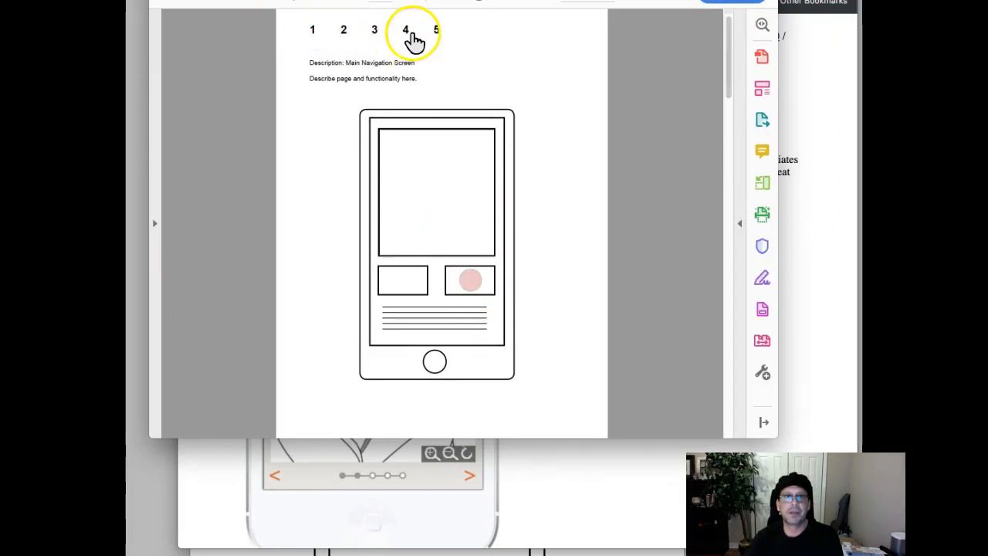
{"action": "left_click", "coordinate": [405, 33]}
{"action": "left_click", "coordinate": [343, 33]}
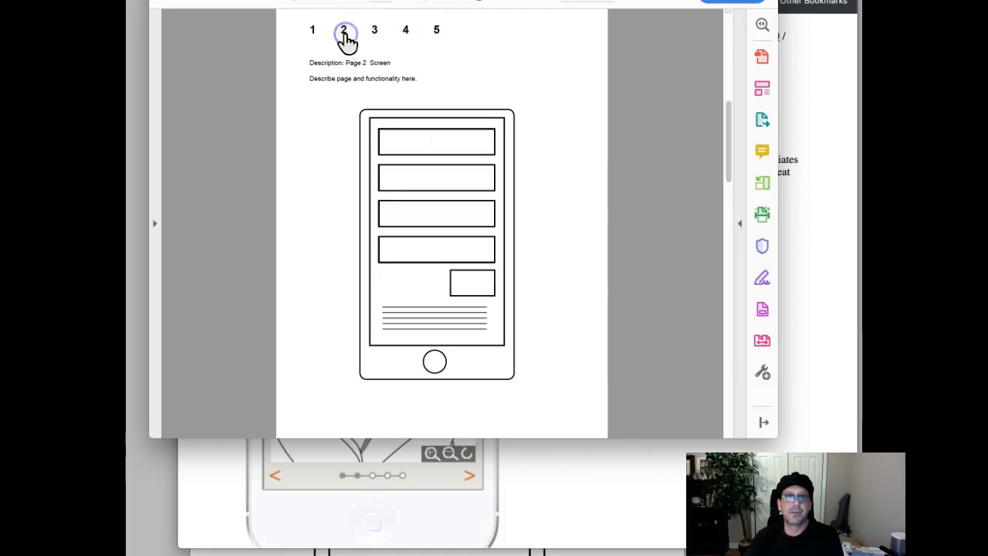
{"action": "left_click", "coordinate": [313, 32]}
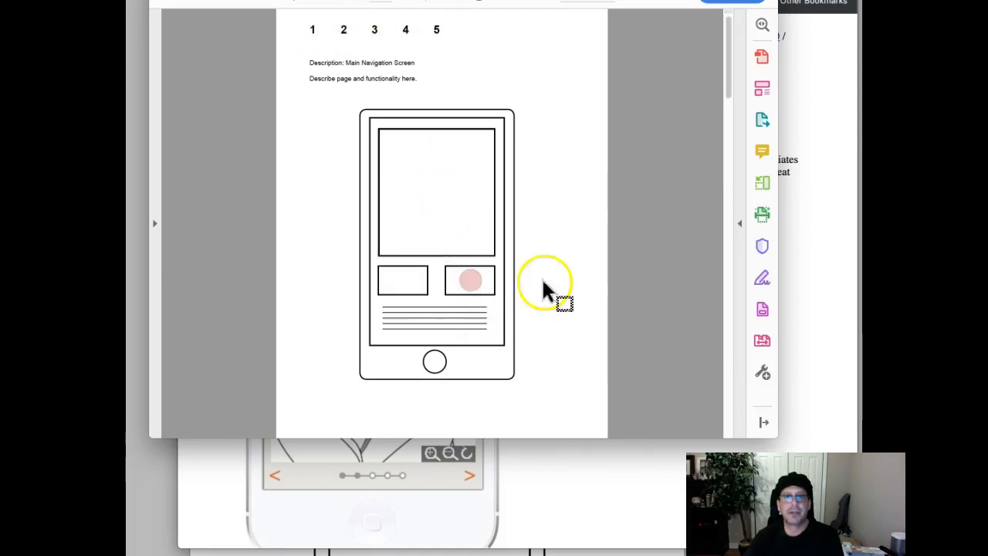
{"action": "scroll", "coordinate": [563, 249], "scroll_direction": "down", "scroll_amount": 1}
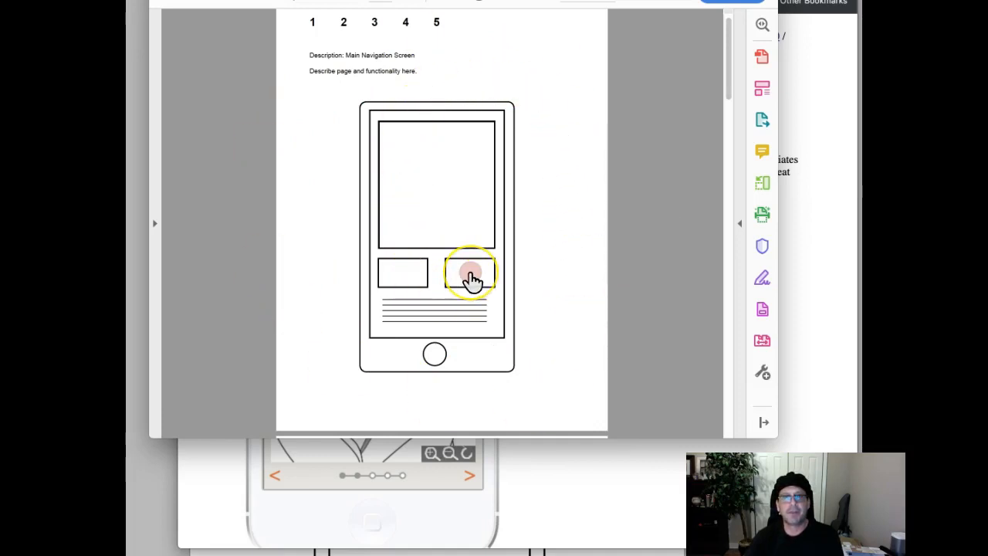
- Test the red circle hotspot on the PDF's Main Navigation Screen, and switch to the CarSeat ABC prototype in the browser
{"action": "left_click", "coordinate": [472, 280]}
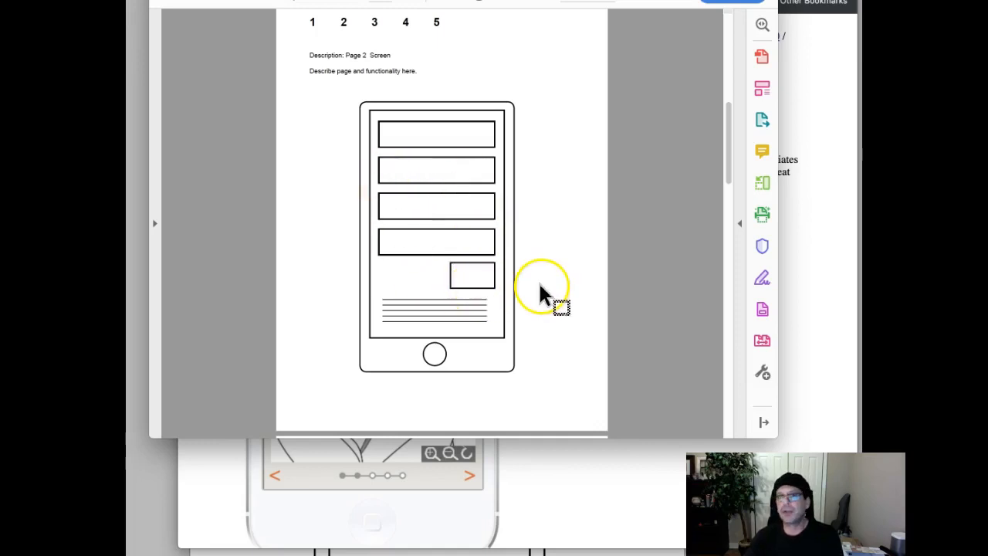
{"action": "key", "text": "ctrl+Up"}
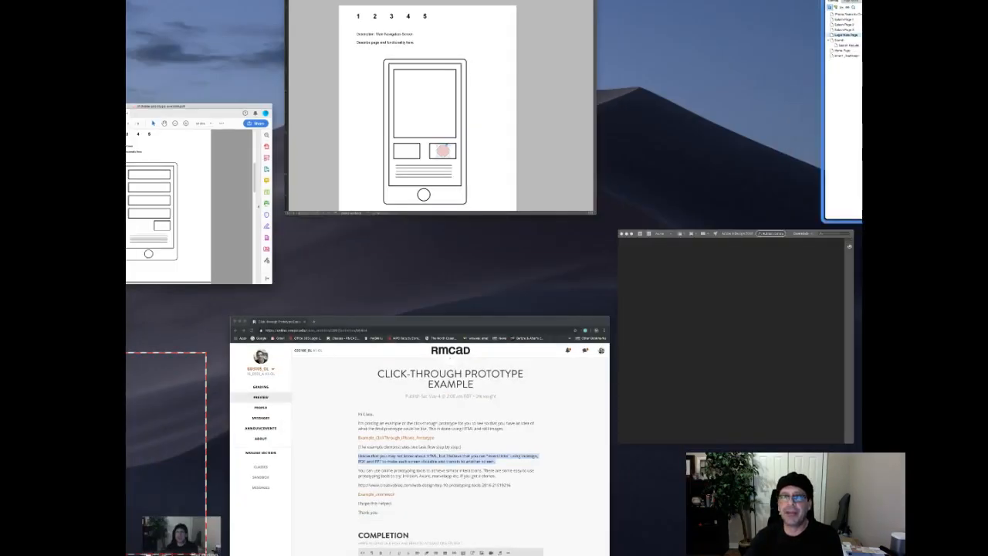
{"action": "left_click", "coordinate": [860, 398]}
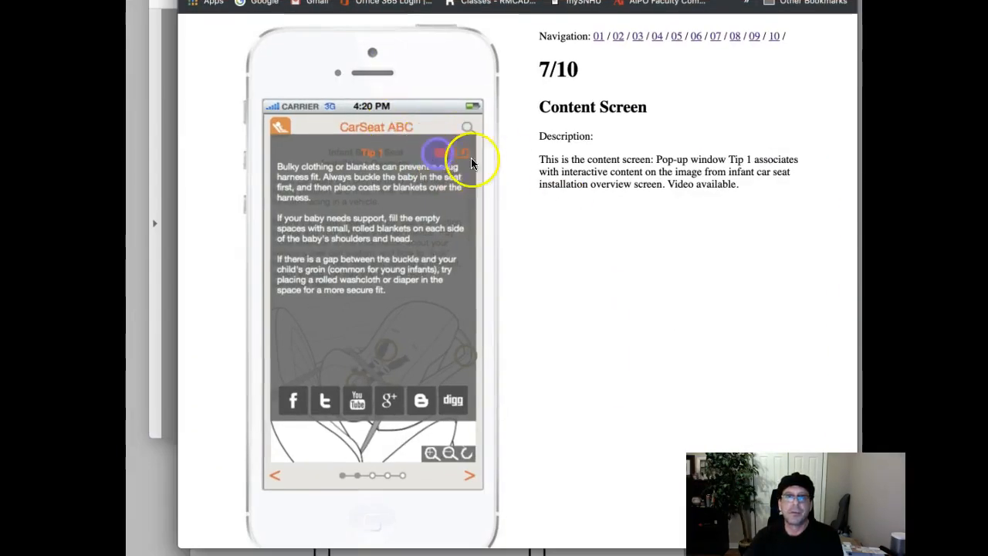
- Follow the highlighted hotspots of the CarSeat ABC prototype from the Tip 1 pop-up through screens 8 and 9 to the 10/10 Confirmation Screen
{"action": "left_click", "coordinate": [446, 157]}
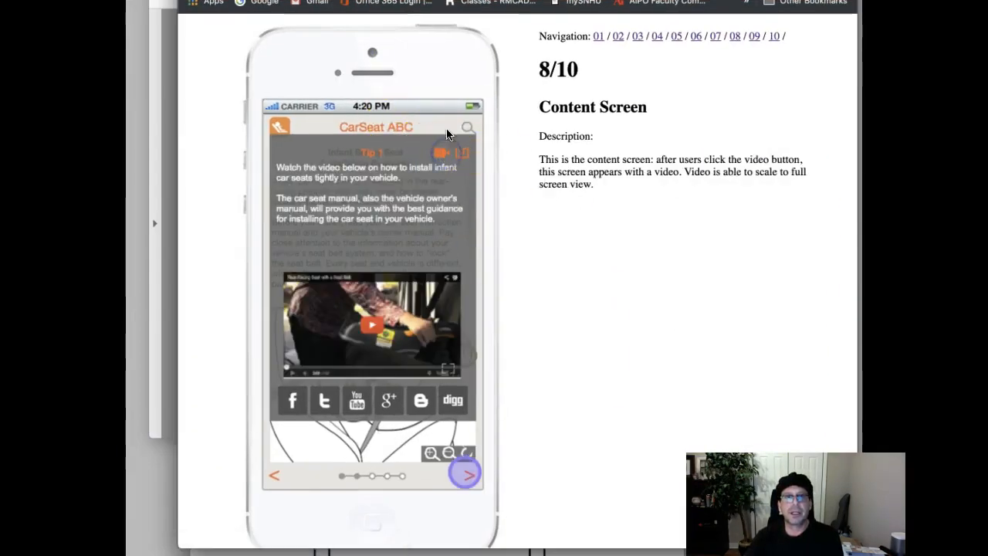
{"action": "scroll", "coordinate": [437, 320], "scroll_direction": "down", "scroll_amount": 1}
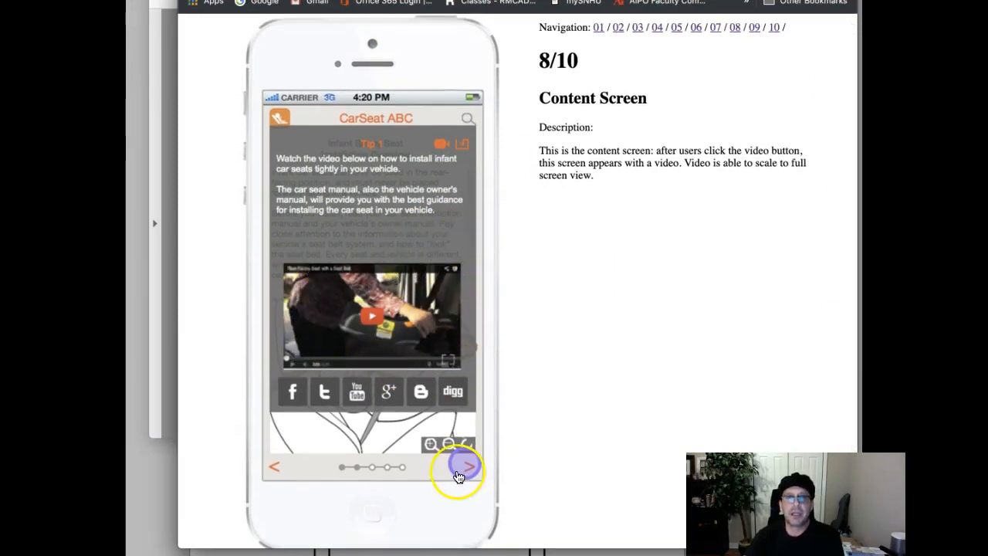
{"action": "left_click", "coordinate": [464, 464]}
{"action": "left_click_drag", "start_coordinate": [464, 245], "coordinate": [463, 220]}
{"action": "scroll", "coordinate": [387, 219], "scroll_direction": "down", "scroll_amount": 2}
{"action": "scroll", "coordinate": [390, 220], "scroll_direction": "up", "scroll_amount": 2}
{"action": "scroll", "coordinate": [393, 221], "scroll_direction": "down", "scroll_amount": 2}
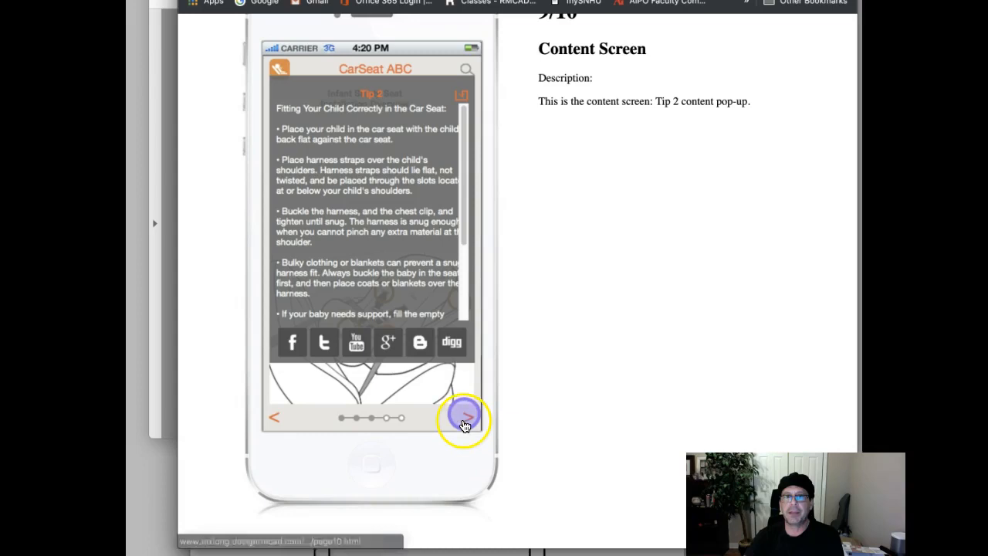
{"action": "left_click", "coordinate": [464, 417]}
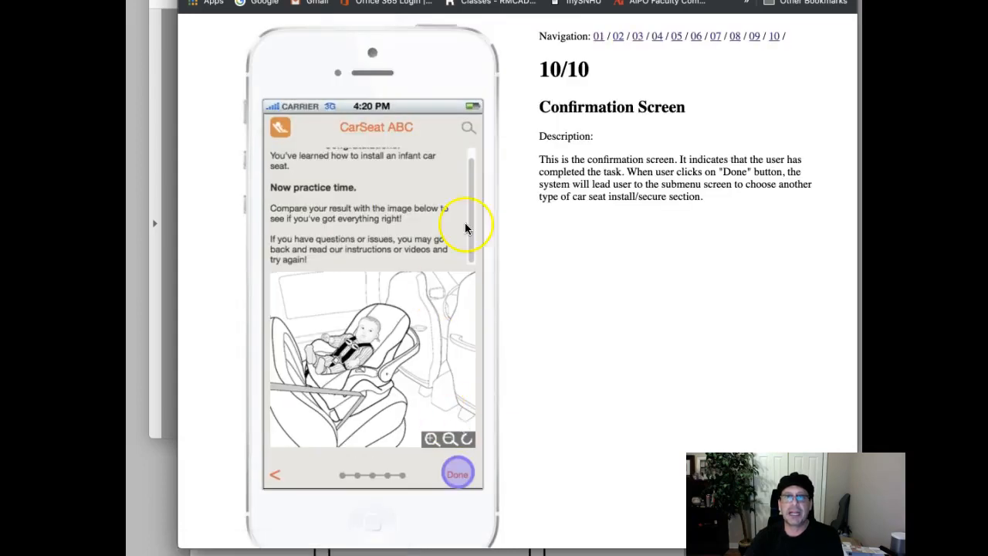
{"action": "left_click_drag", "start_coordinate": [472, 193], "coordinate": [473, 185]}
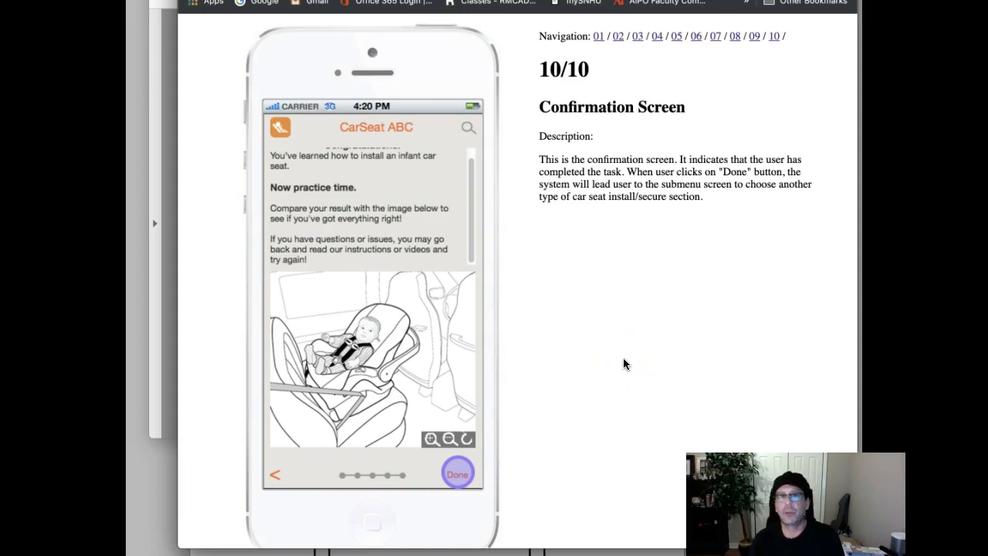
- Return to the InDesign document and review its wireframe pages from the Main Navigation Screen to the Page 5 Screen
{"action": "key", "text": "ctrl+Up"}
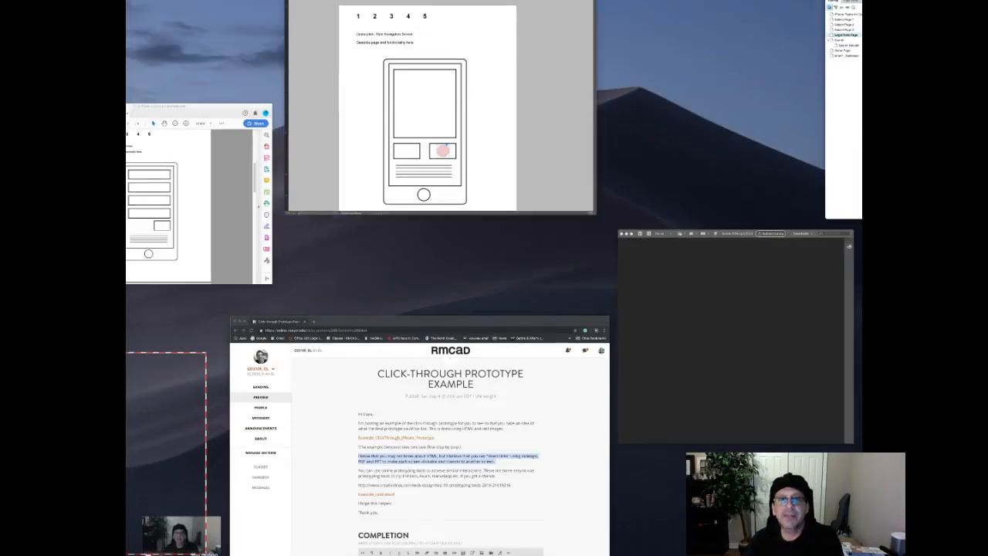
{"action": "left_click", "coordinate": [355, 185]}
{"action": "scroll", "coordinate": [390, 255], "scroll_direction": "down", "scroll_amount": 5}
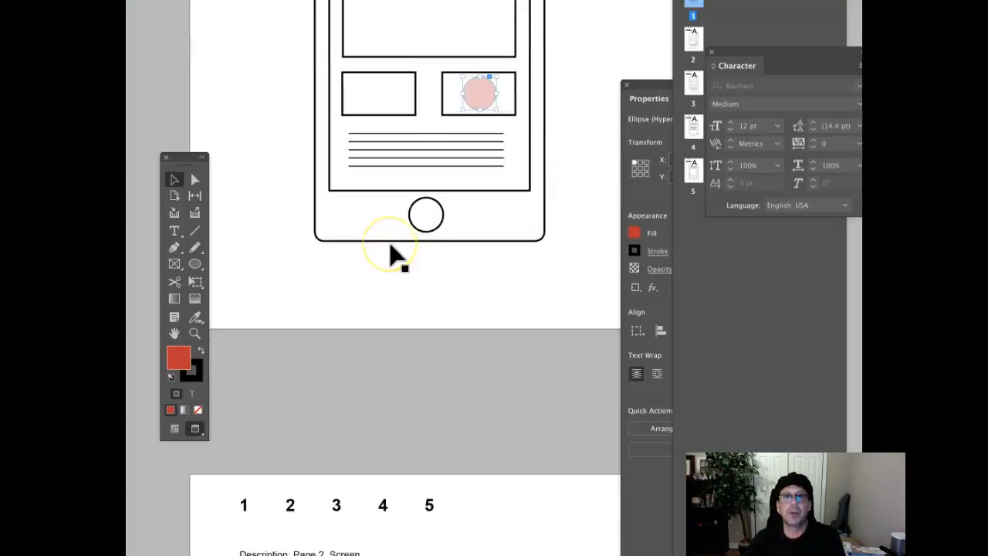
{"action": "scroll", "coordinate": [389, 257], "scroll_direction": "up", "scroll_amount": 4}
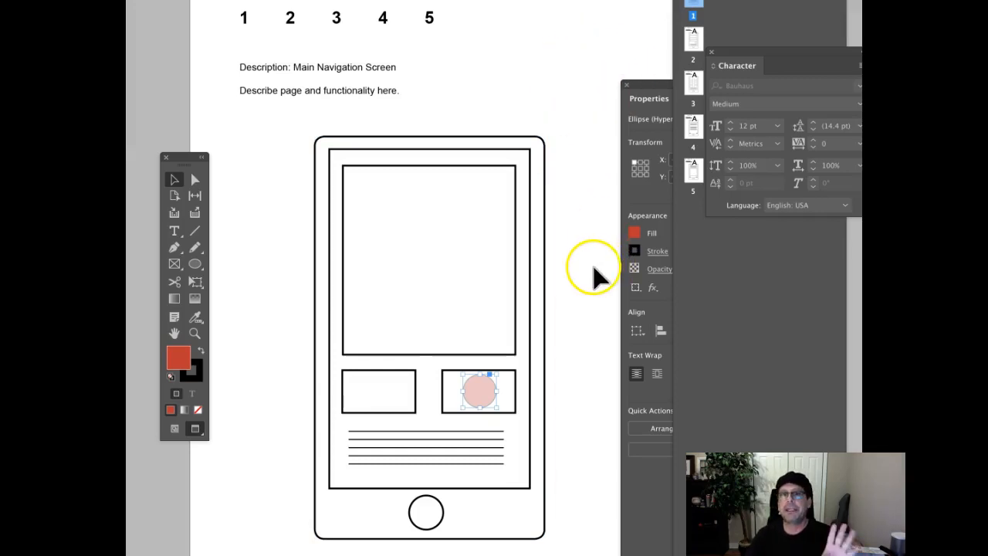
{"action": "scroll", "coordinate": [594, 274], "scroll_direction": "down", "scroll_amount": 3}
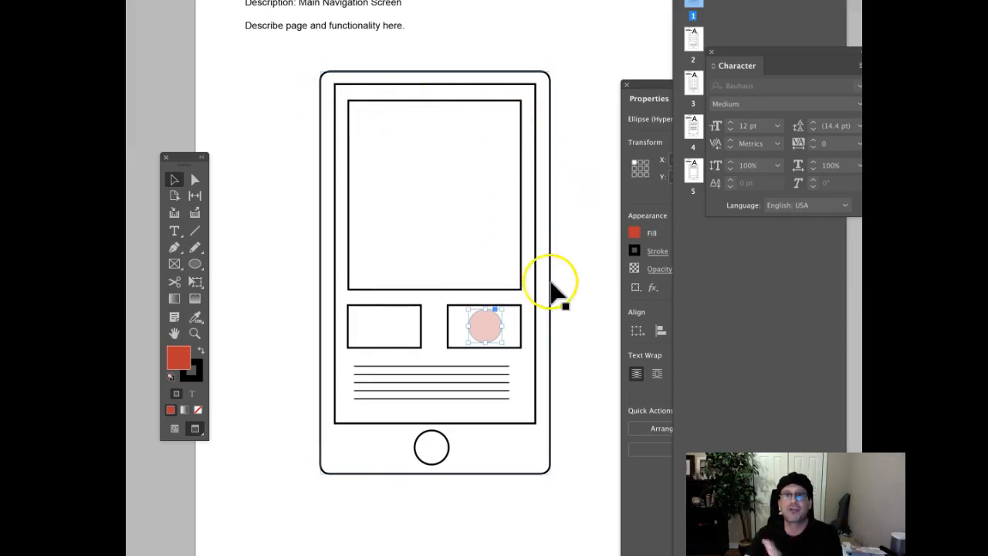
{"action": "scroll", "coordinate": [553, 293], "scroll_direction": "down", "scroll_amount": 20}
{"action": "scroll", "coordinate": [551, 284], "scroll_direction": "down", "scroll_amount": 14}
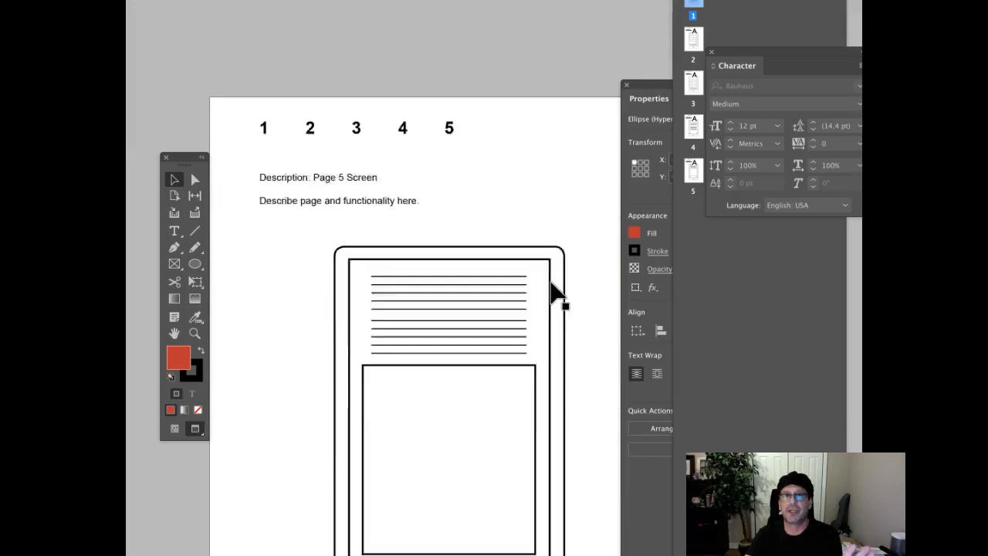
{"action": "scroll", "coordinate": [553, 415], "scroll_direction": "up", "scroll_amount": 15}
{"action": "scroll", "coordinate": [553, 415], "scroll_direction": "right", "scroll_amount": 3}
{"action": "scroll", "coordinate": [554, 426], "scroll_direction": "down", "scroll_amount": 4}
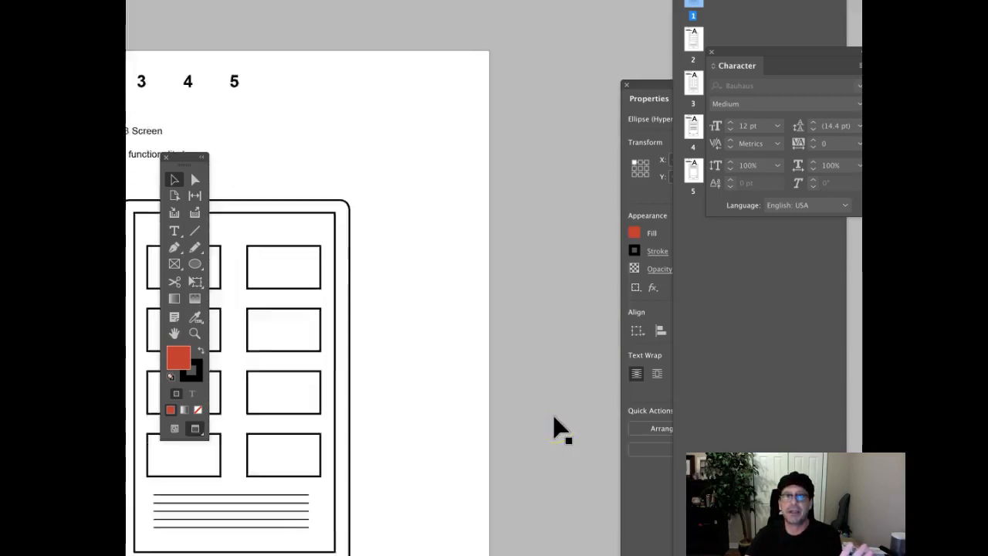
{"action": "scroll", "coordinate": [554, 426], "scroll_direction": "left", "scroll_amount": 5}
{"action": "scroll", "coordinate": [553, 426], "scroll_direction": "right", "scroll_amount": 3}
{"action": "scroll", "coordinate": [553, 426], "scroll_direction": "right", "scroll_amount": 3}
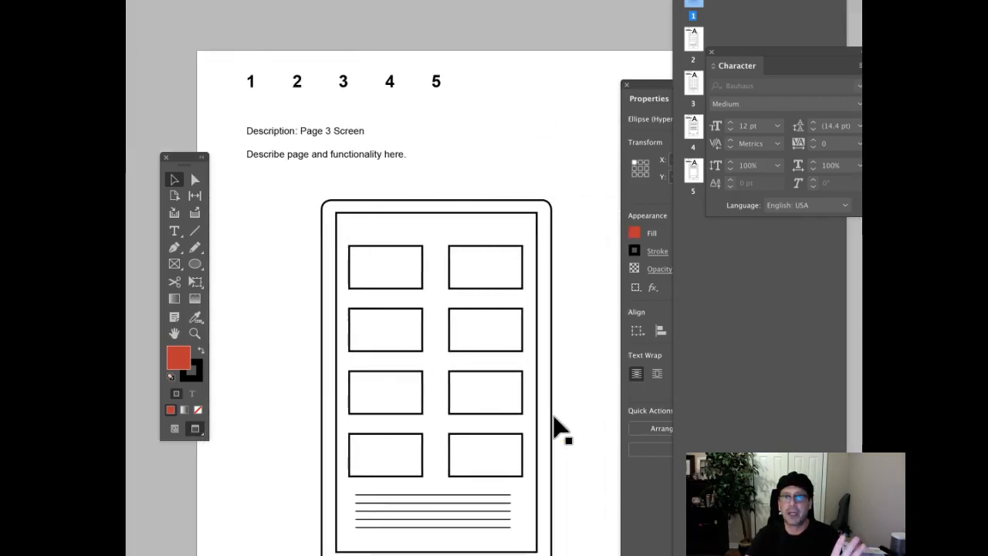
{"action": "scroll", "coordinate": [554, 427], "scroll_direction": "down", "scroll_amount": 3}
{"action": "scroll", "coordinate": [553, 426], "scroll_direction": "up", "scroll_amount": 2}
{"action": "scroll", "coordinate": [559, 427], "scroll_direction": "up", "scroll_amount": 15}
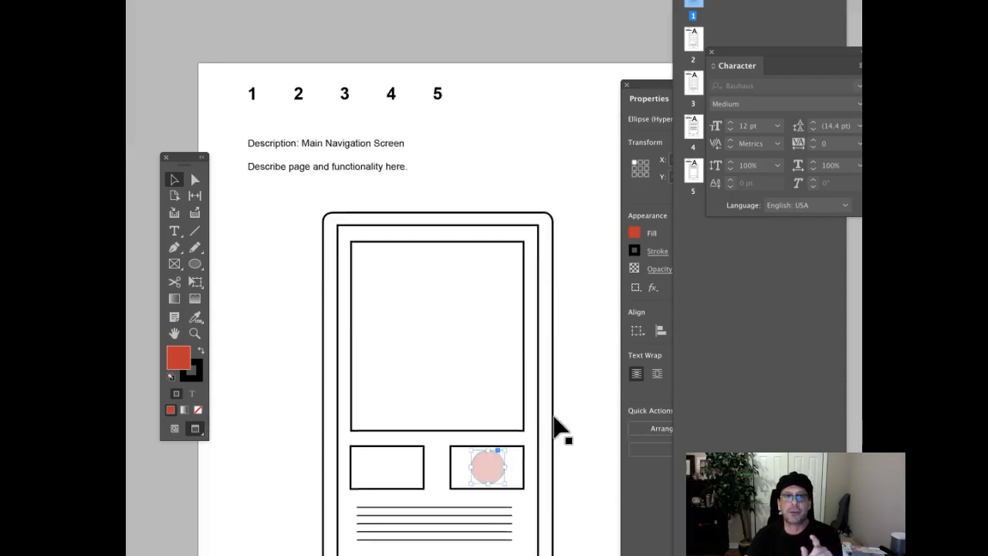
{"action": "scroll", "coordinate": [559, 427], "scroll_direction": "left", "scroll_amount": 3}
{"action": "scroll", "coordinate": [559, 427], "scroll_direction": "down", "scroll_amount": 18}
{"action": "scroll", "coordinate": [554, 426], "scroll_direction": "down", "scroll_amount": 8}
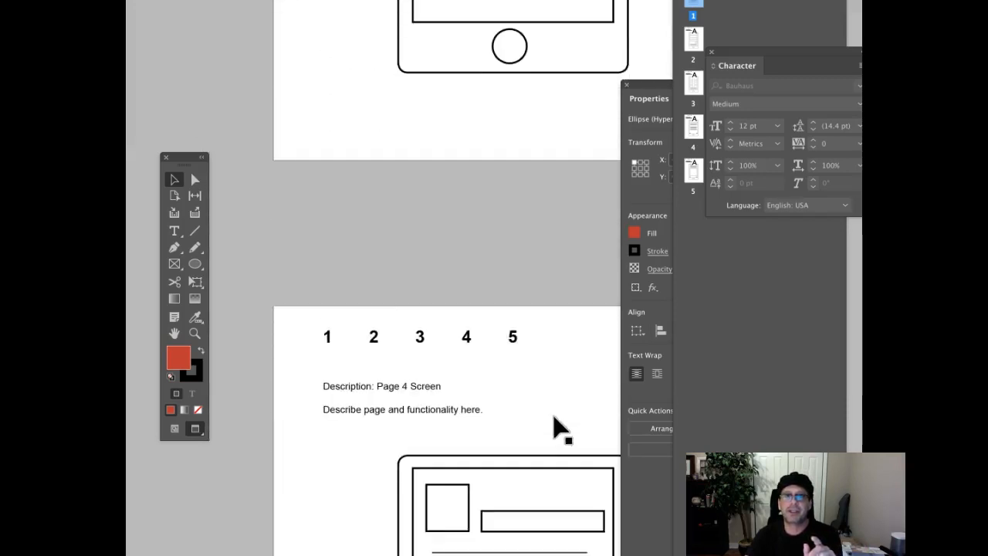
{"action": "scroll", "coordinate": [554, 426], "scroll_direction": "right", "scroll_amount": 2}
{"action": "scroll", "coordinate": [554, 426], "scroll_direction": "down", "scroll_amount": 14}
{"action": "left_click", "coordinate": [517, 358]}
{"action": "scroll", "coordinate": [513, 356], "scroll_direction": "up", "scroll_amount": 5}
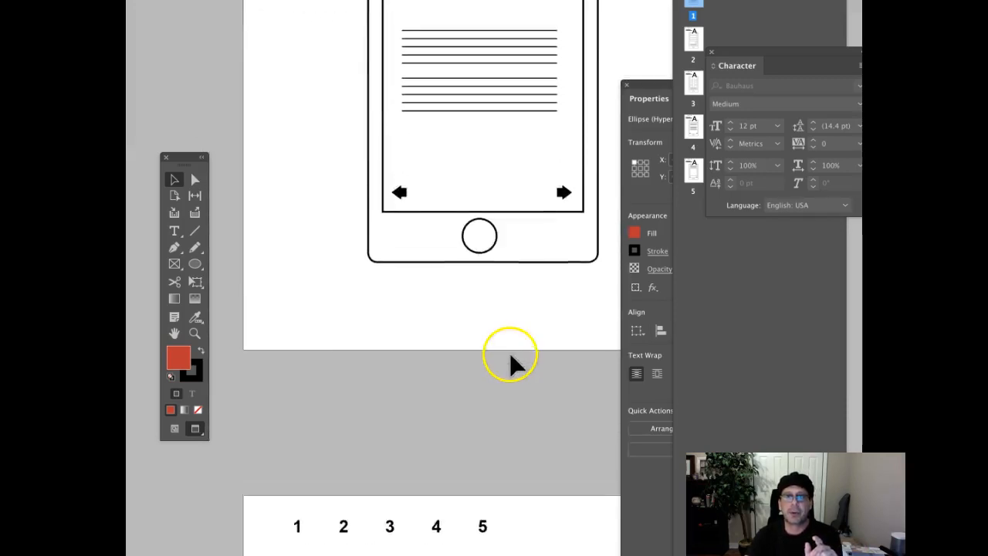
- Switch to the CarSeat ABC prototype in the browser, open screens 06 and 05, and test their highlighted hotspots
{"action": "key", "text": "ctrl+Up"}
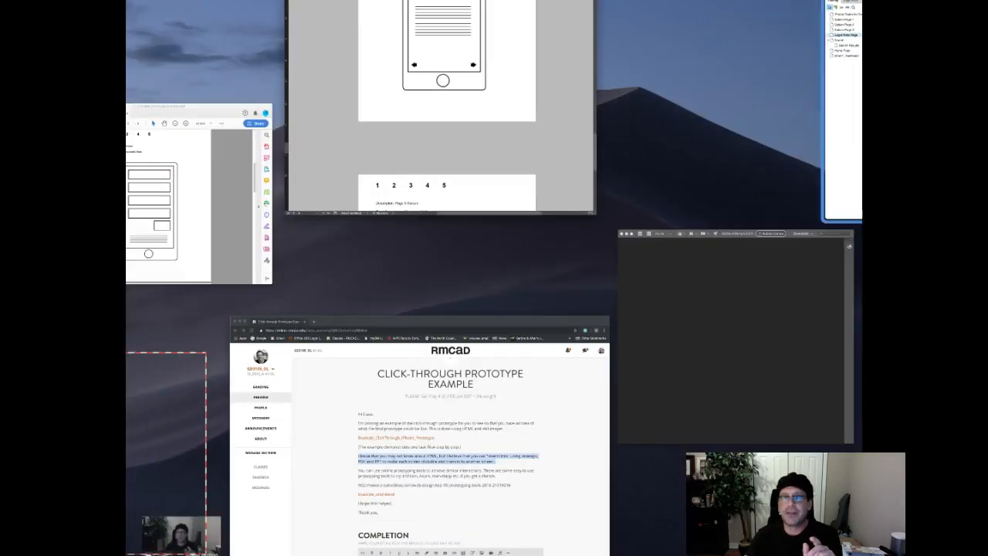
{"action": "left_click", "coordinate": [860, 399]}
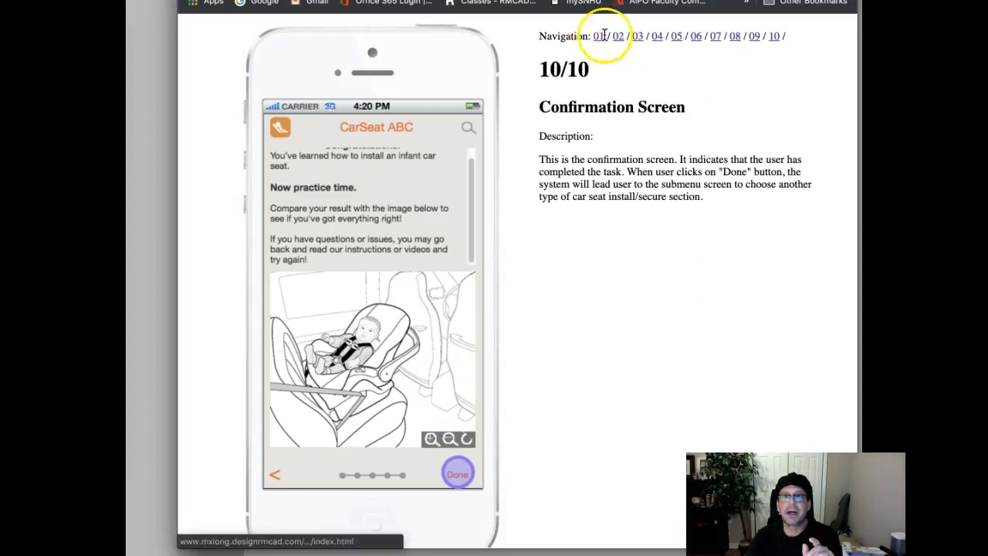
{"action": "left_click", "coordinate": [696, 36]}
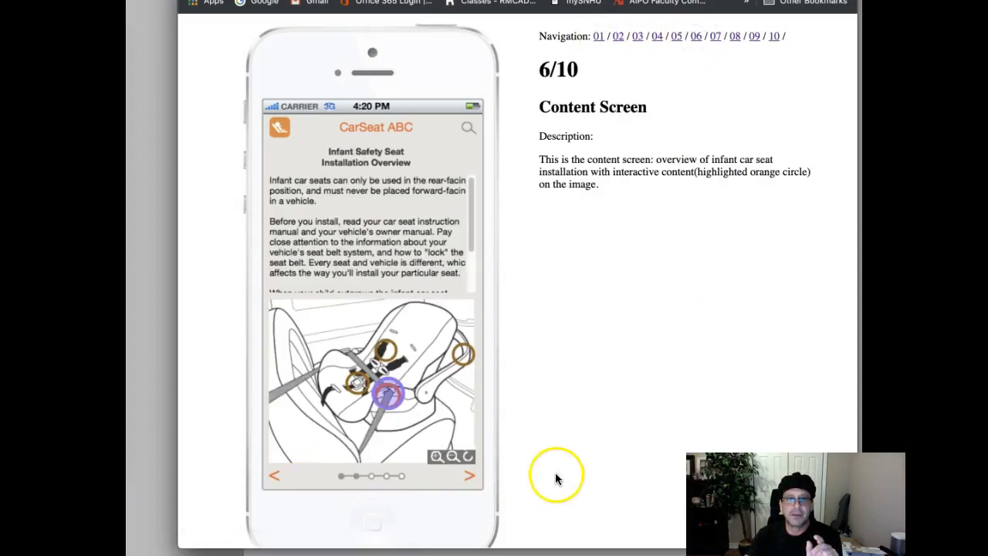
{"action": "left_click", "coordinate": [675, 43]}
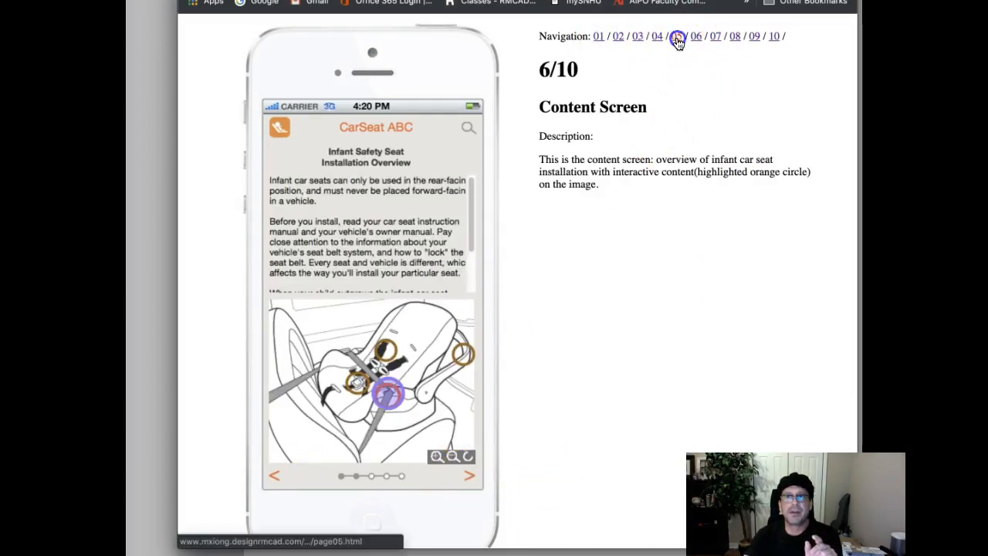
{"action": "left_click", "coordinate": [464, 473]}
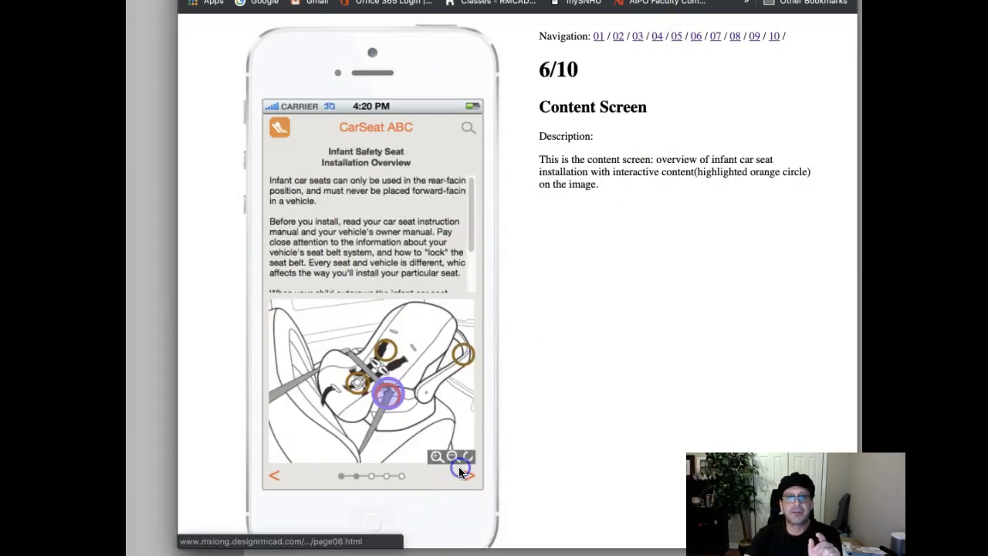
{"action": "left_click", "coordinate": [401, 387]}
- Return to the InDesign document and select the right-pointing arrow on the Page 4 Screen
{"action": "key", "text": "ctrl+Up"}
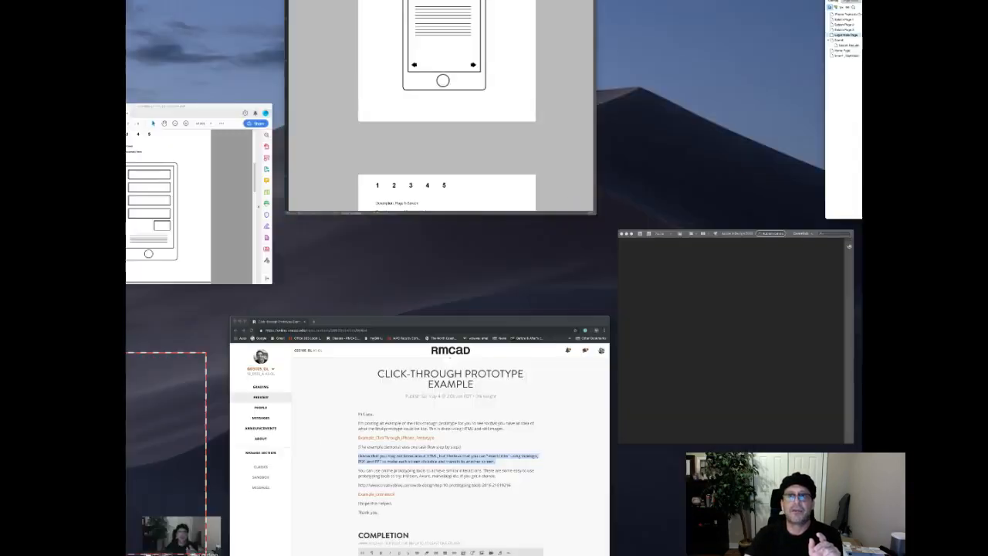
{"action": "left_click", "coordinate": [441, 93]}
{"action": "left_click", "coordinate": [564, 232]}
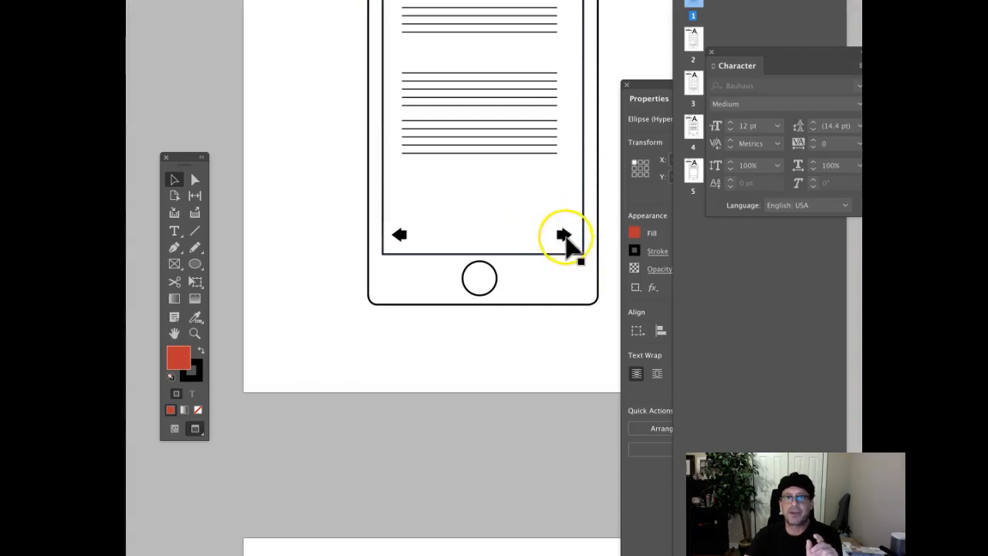
{"action": "left_click", "coordinate": [576, 241]}
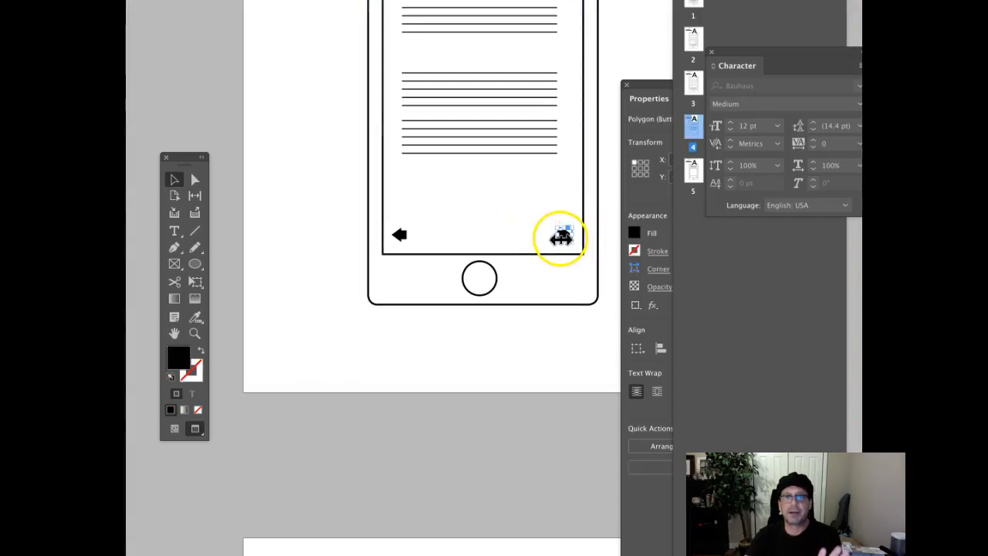
- Review the Page 4 and Page 5 Screens and go back to the Main Navigation Screen with its red circle hotspot
{"action": "scroll", "coordinate": [463, 199], "scroll_direction": "up", "scroll_amount": 10}
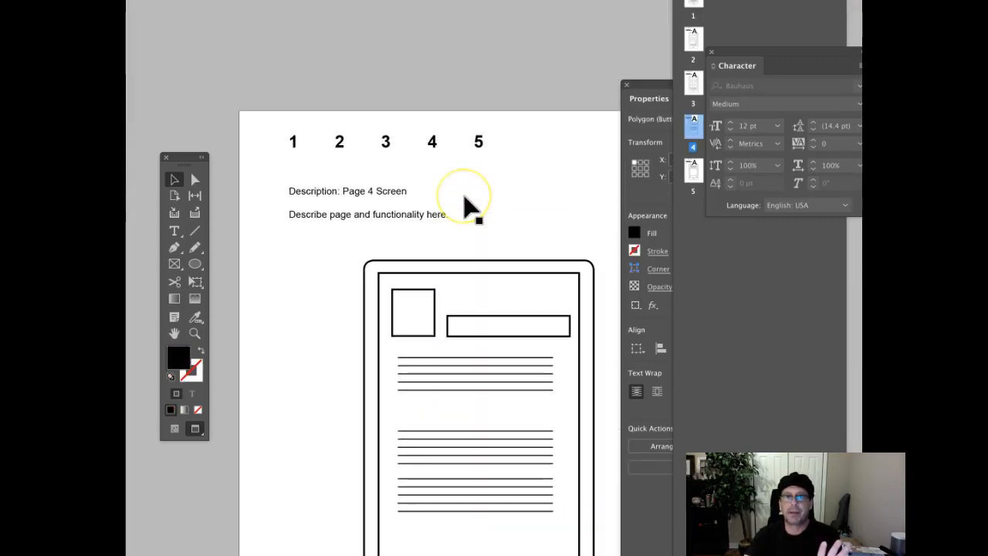
{"action": "scroll", "coordinate": [467, 202], "scroll_direction": "down", "scroll_amount": 1}
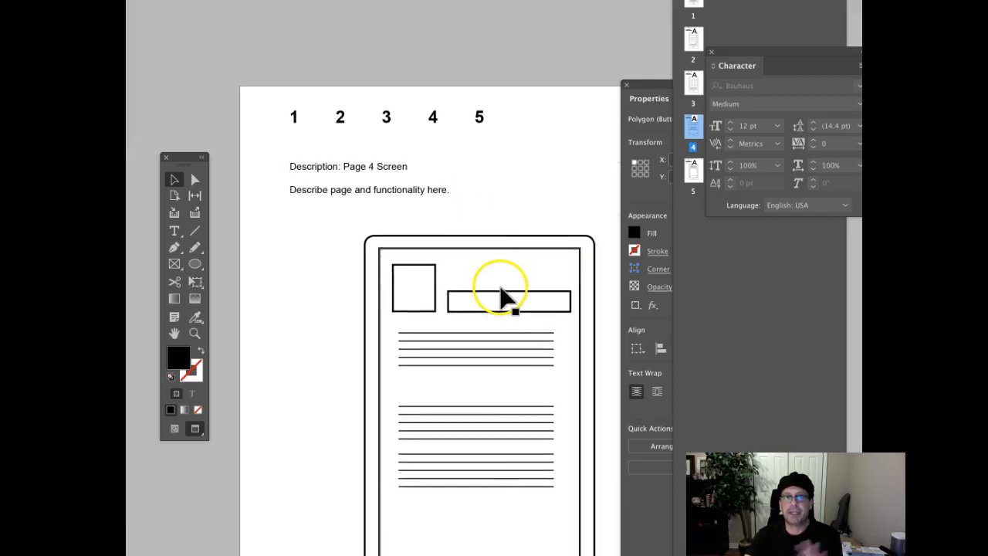
{"action": "scroll", "coordinate": [532, 293], "scroll_direction": "down", "scroll_amount": 3}
{"action": "scroll", "coordinate": [532, 293], "scroll_direction": "right", "scroll_amount": 5}
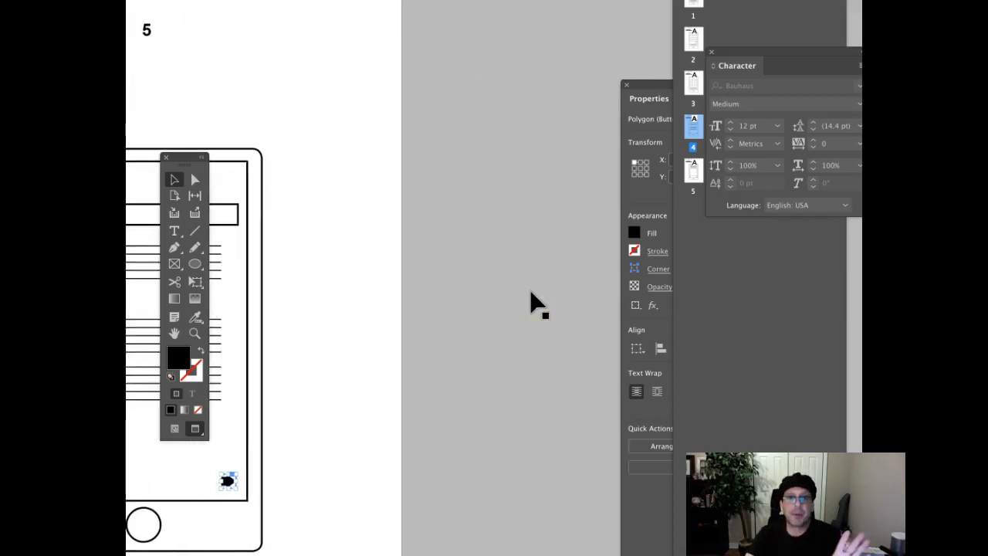
{"action": "scroll", "coordinate": [531, 294], "scroll_direction": "left", "scroll_amount": 4}
{"action": "scroll", "coordinate": [538, 305], "scroll_direction": "down", "scroll_amount": 20}
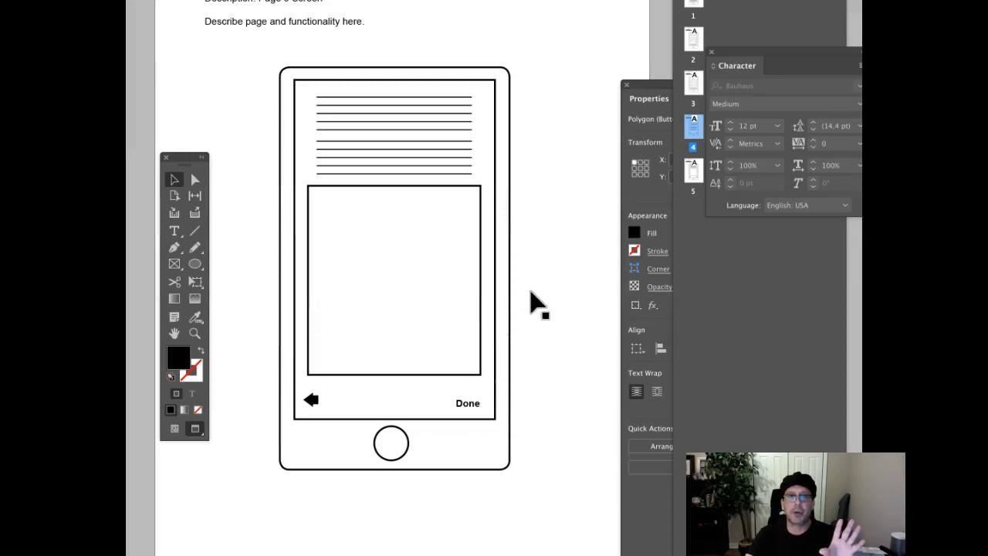
{"action": "scroll", "coordinate": [504, 426], "scroll_direction": "up", "scroll_amount": 6}
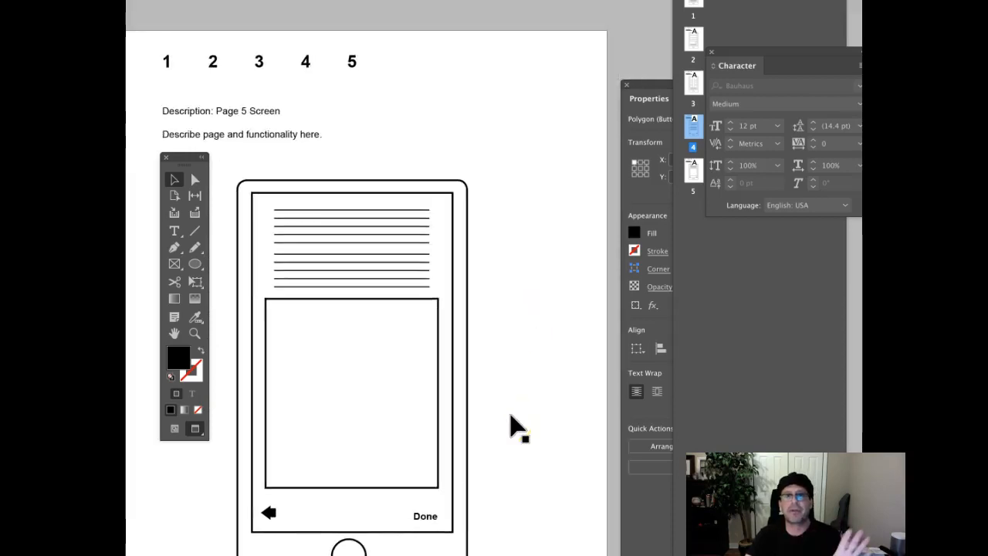
{"action": "scroll", "coordinate": [510, 417], "scroll_direction": "up", "scroll_amount": 20}
{"action": "scroll", "coordinate": [510, 417], "scroll_direction": "right", "scroll_amount": 8}
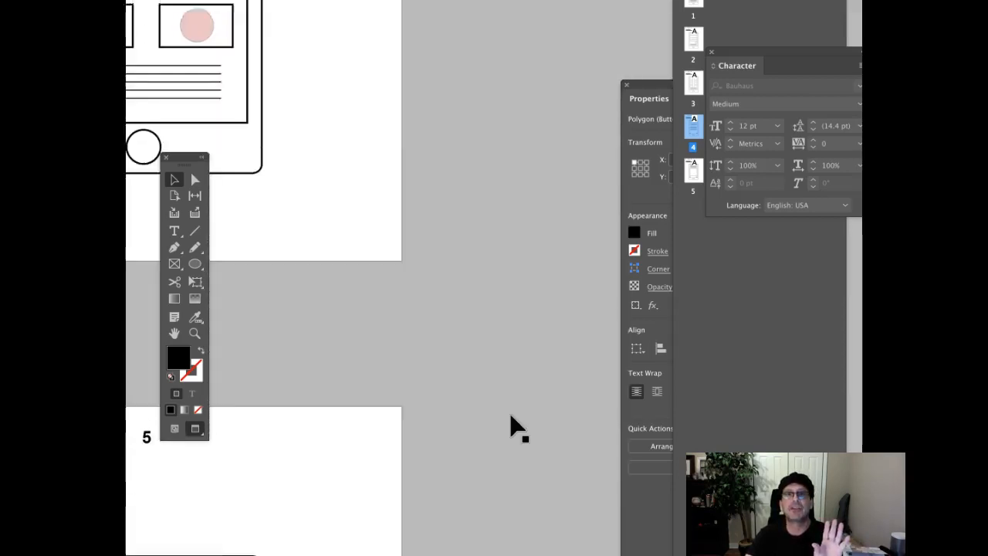
{"action": "scroll", "coordinate": [510, 417], "scroll_direction": "left", "scroll_amount": 20}
{"action": "scroll", "coordinate": [510, 417], "scroll_direction": "down", "scroll_amount": 9}
{"action": "scroll", "coordinate": [510, 417], "scroll_direction": "right", "scroll_amount": 12}
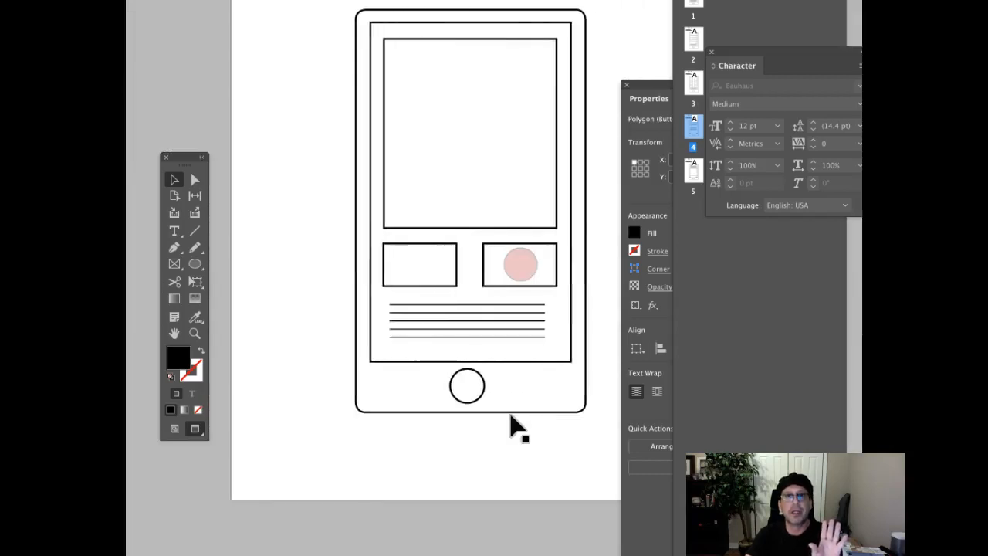
{"action": "scroll", "coordinate": [511, 417], "scroll_direction": "up", "scroll_amount": 9}
{"action": "left_click", "coordinate": [596, 65]}
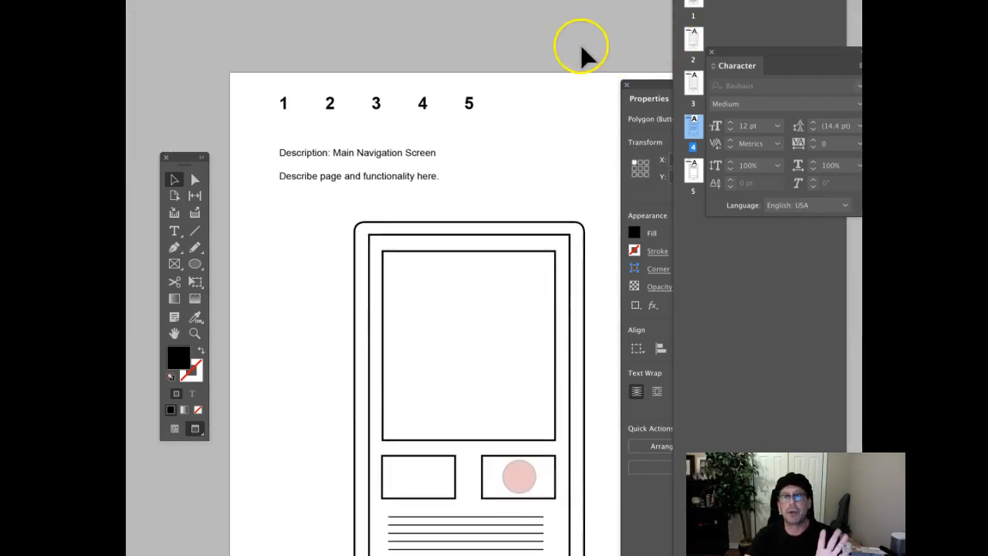